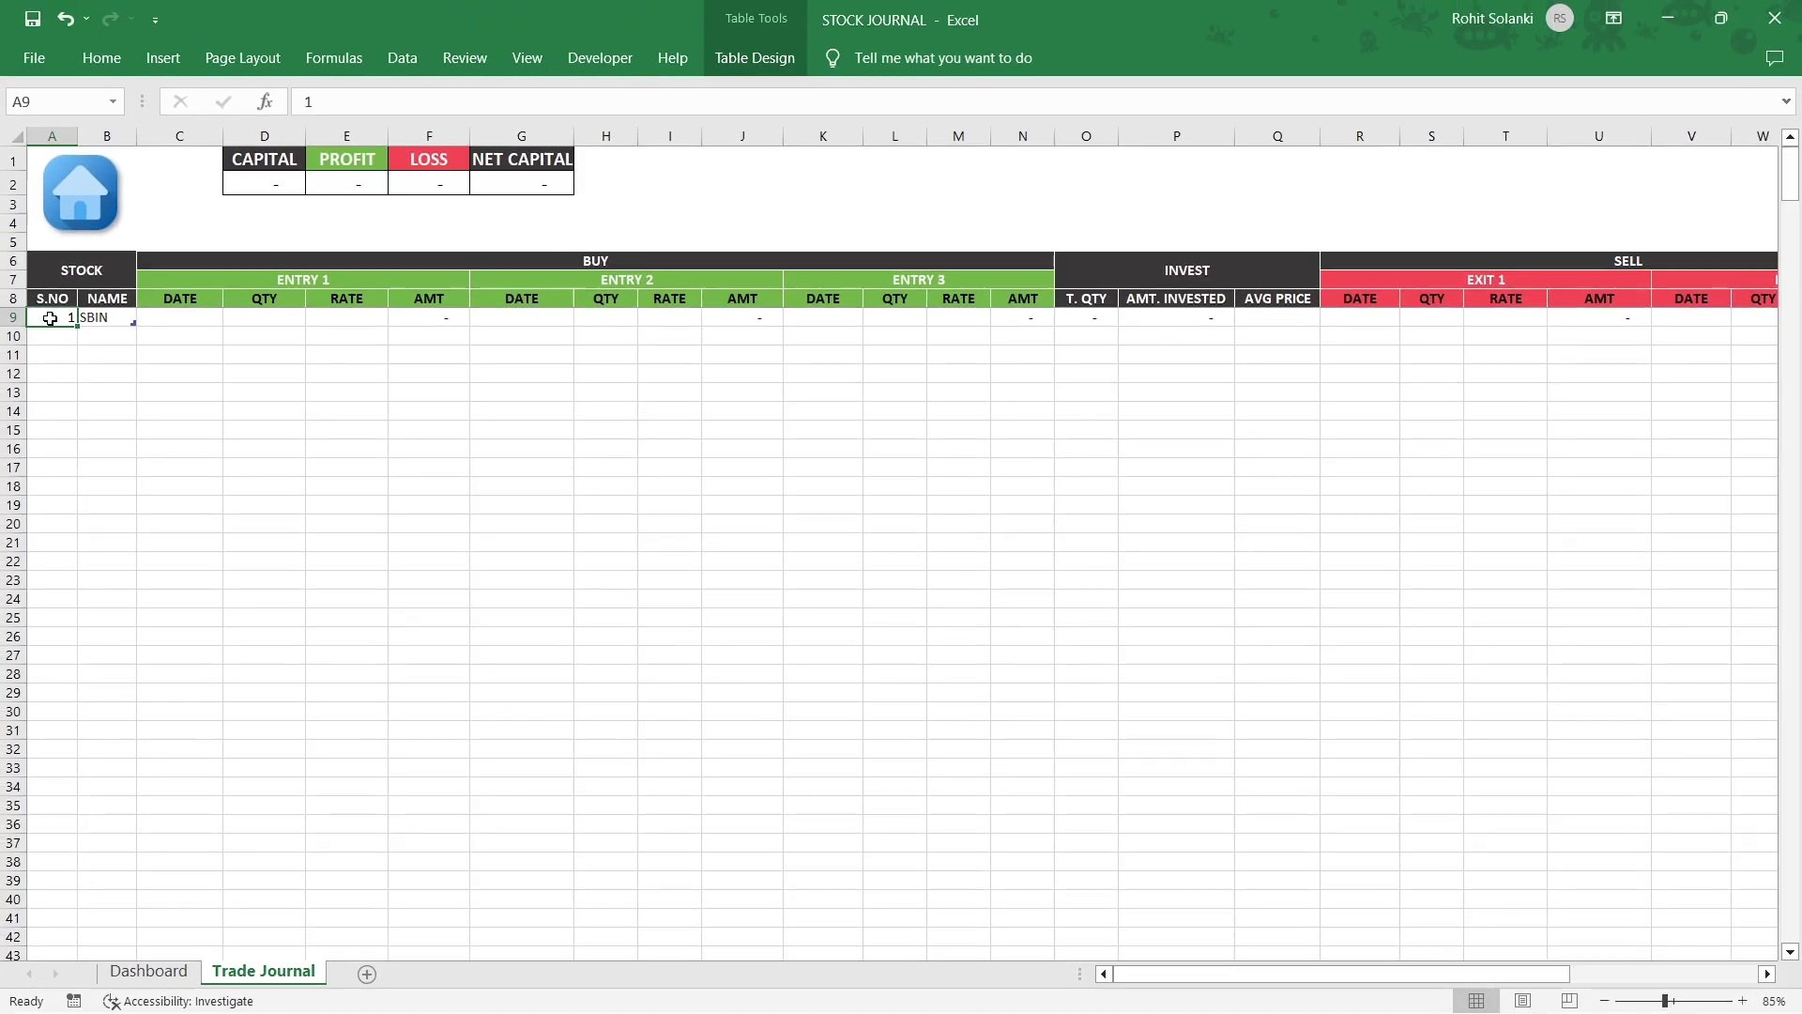
- Switch to the Dashboard sheet showing 1 total trade and the net P/L chart by stock
{"action": "left_click", "coordinate": [160, 972]}
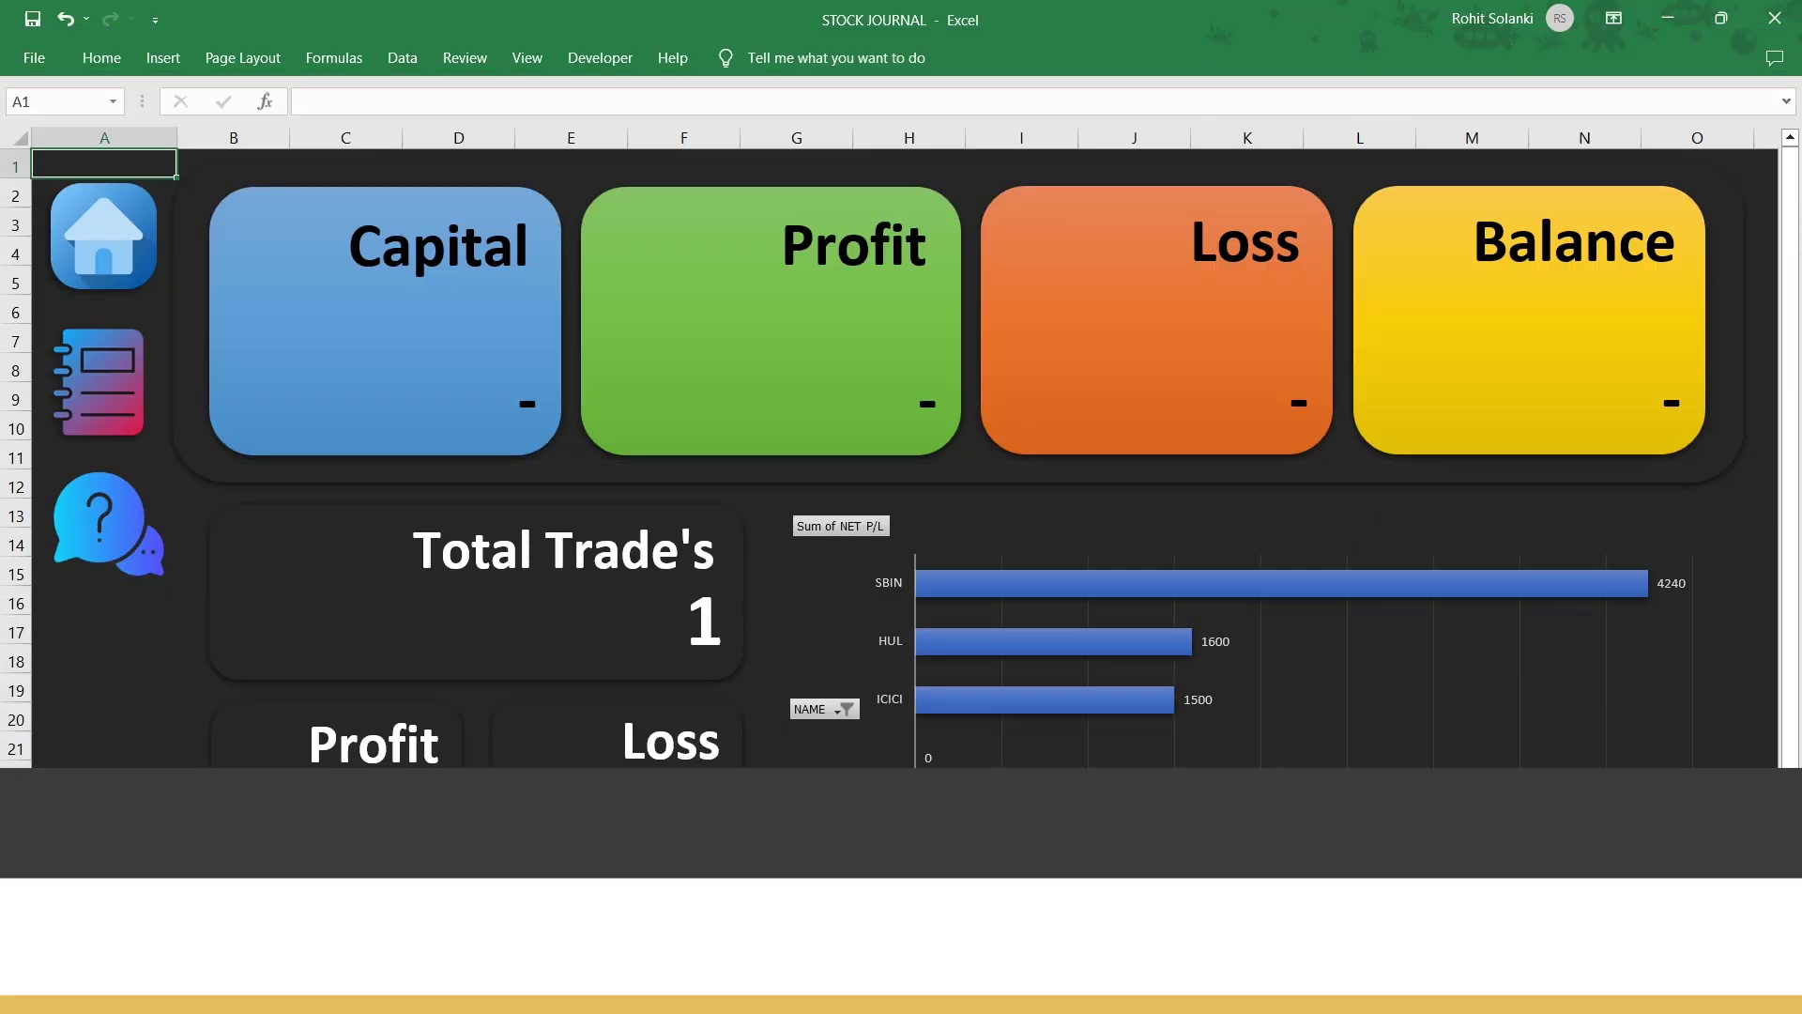
- Return to the Trade Journal sheet with its single SBIN trade row
{"action": "left_click", "coordinate": [234, 972]}
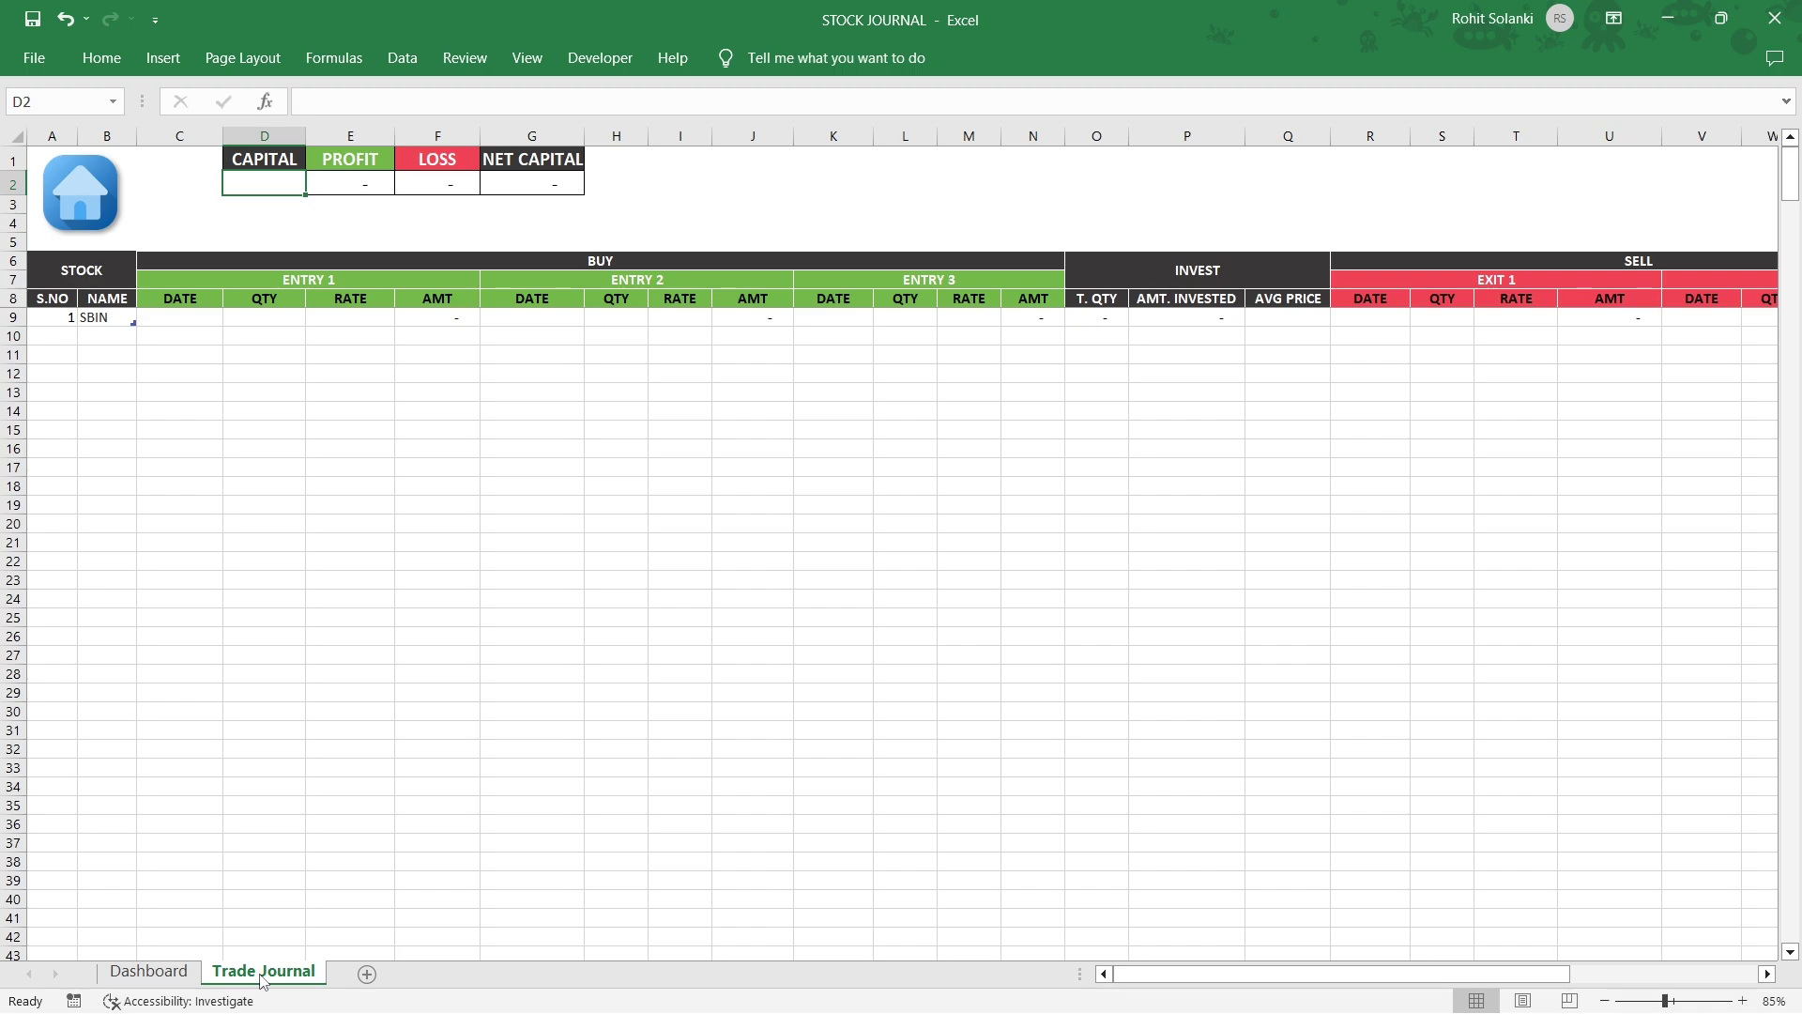
- Enter 5,00,000 as the starting capital in the cell under CAPITAL
{"action": "left_click", "coordinate": [250, 158]}
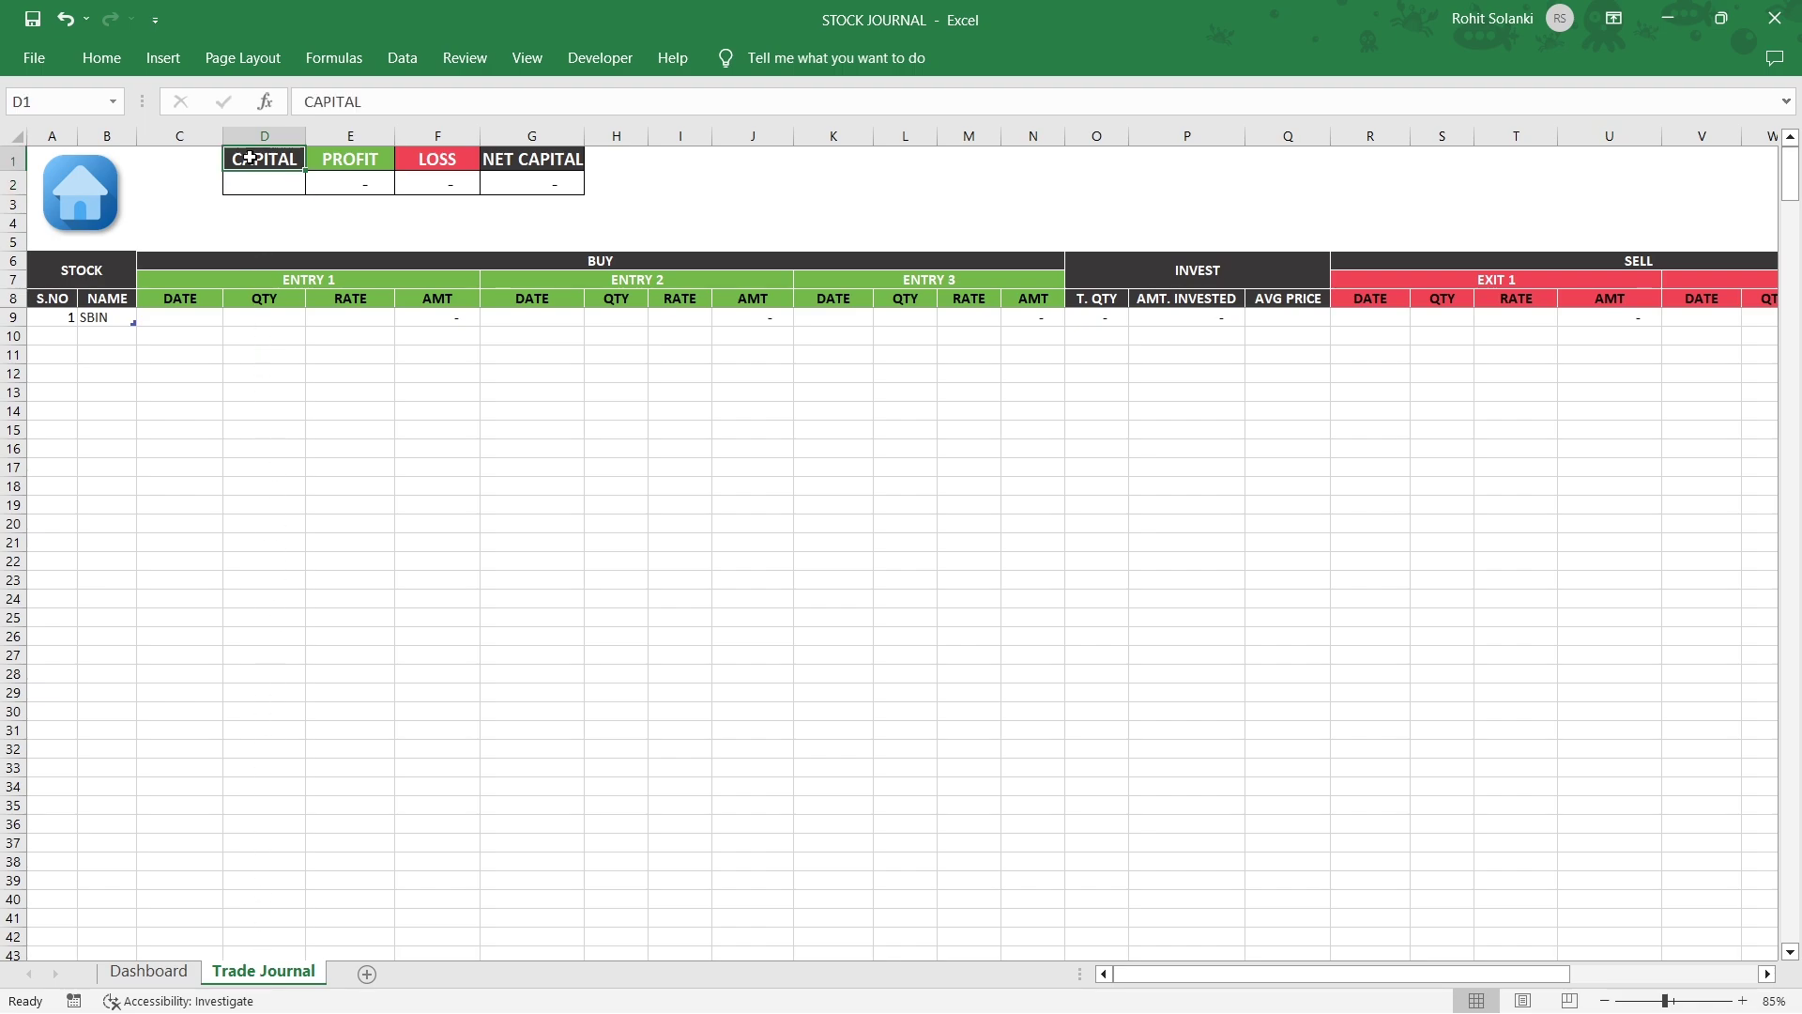
{"action": "left_click", "coordinate": [226, 188]}
{"action": "type", "text": "5"}
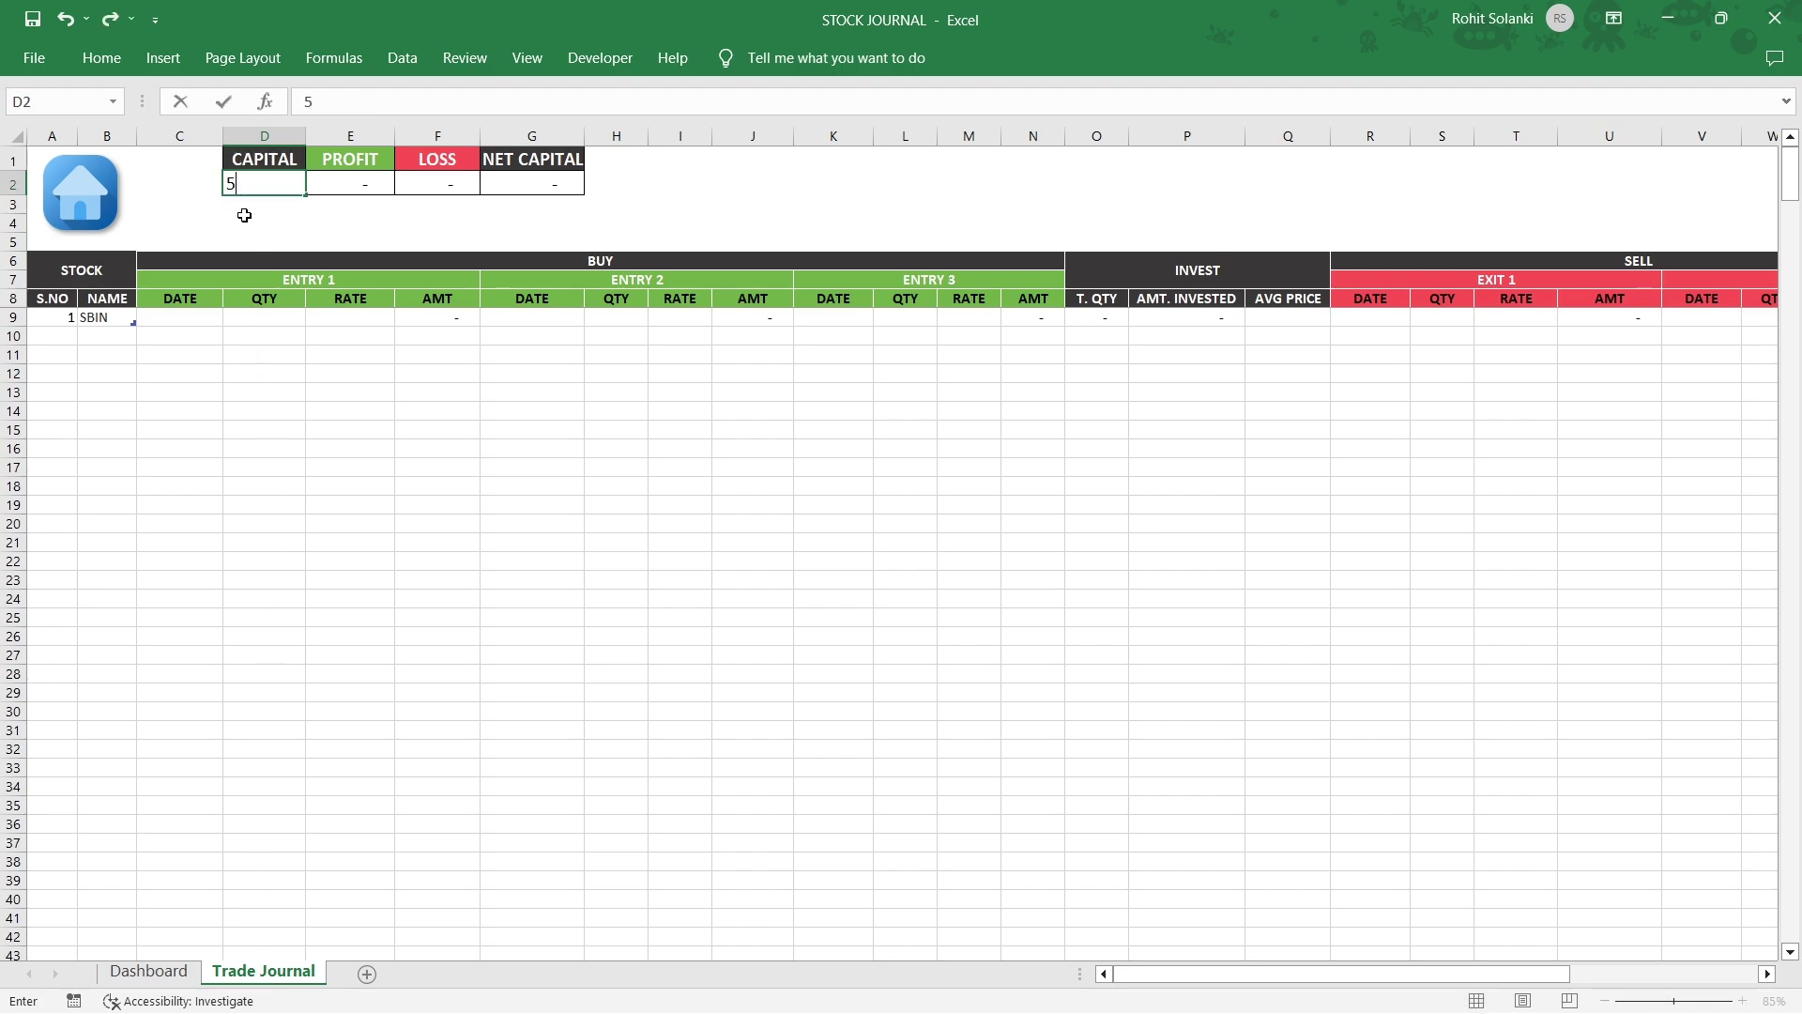
{"action": "type", "text": ",00,000"}
{"action": "key", "text": "Return"}
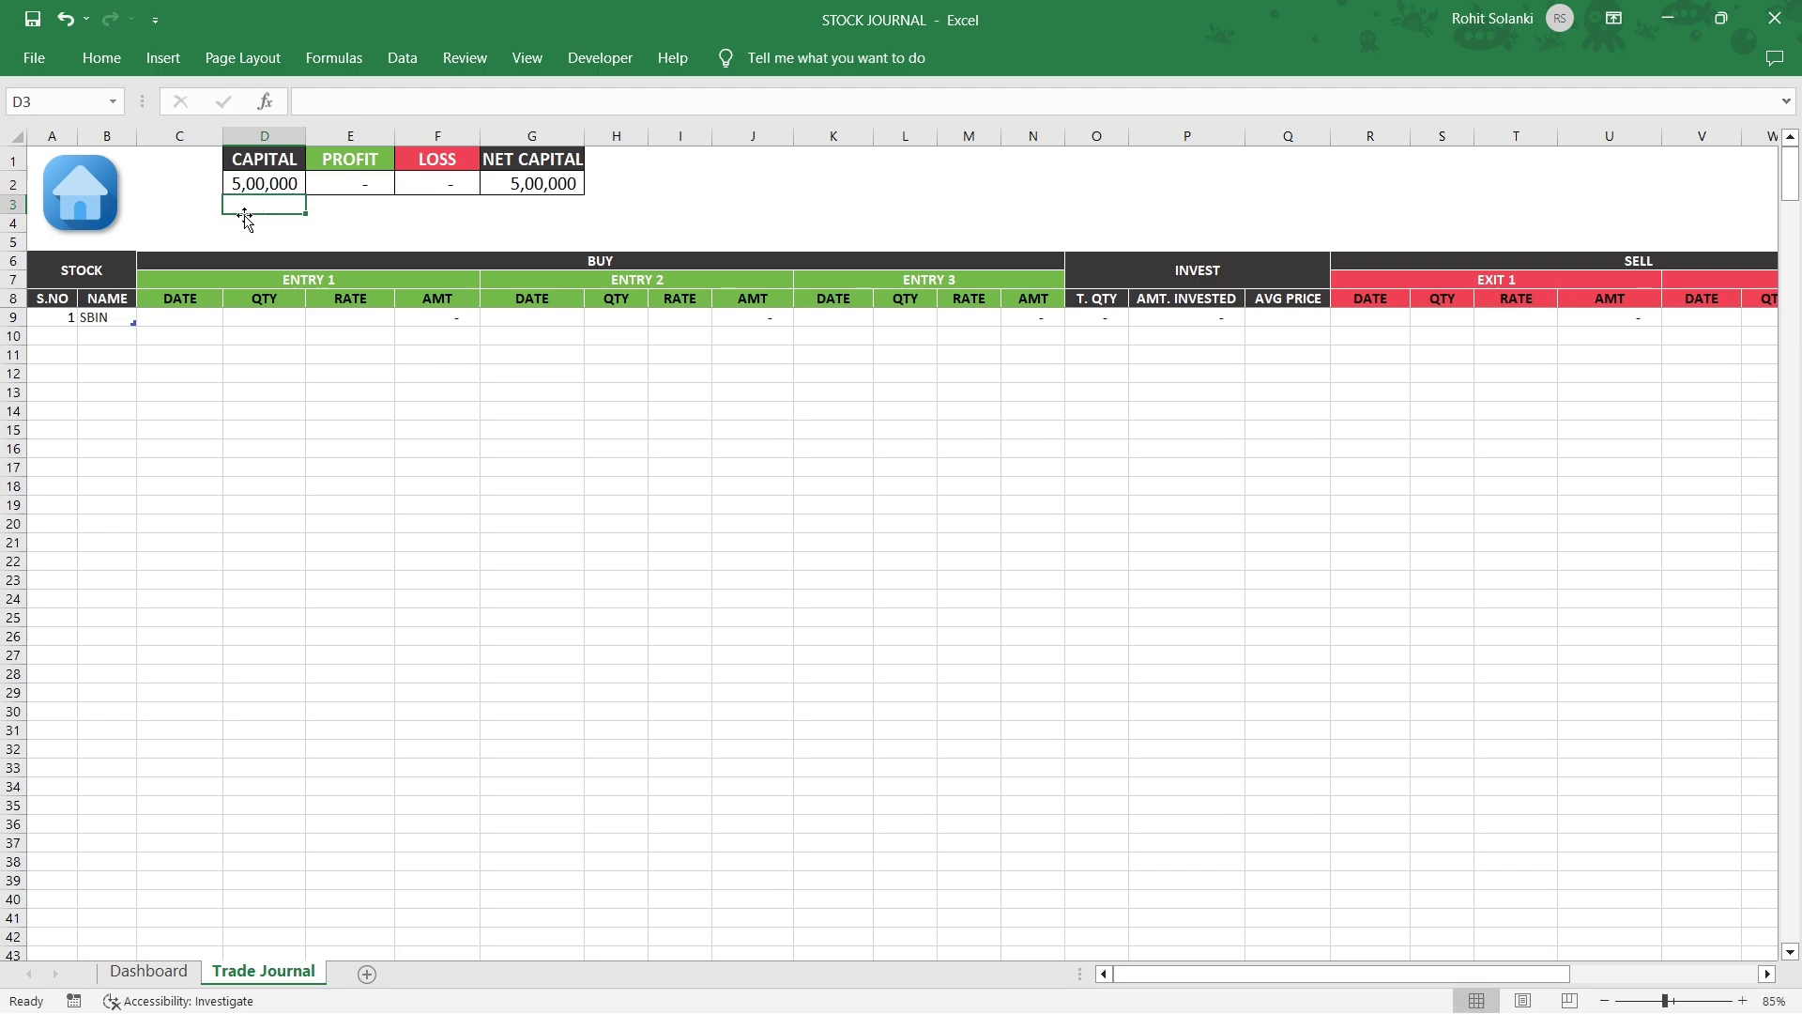
{"action": "left_click", "coordinate": [68, 317]}
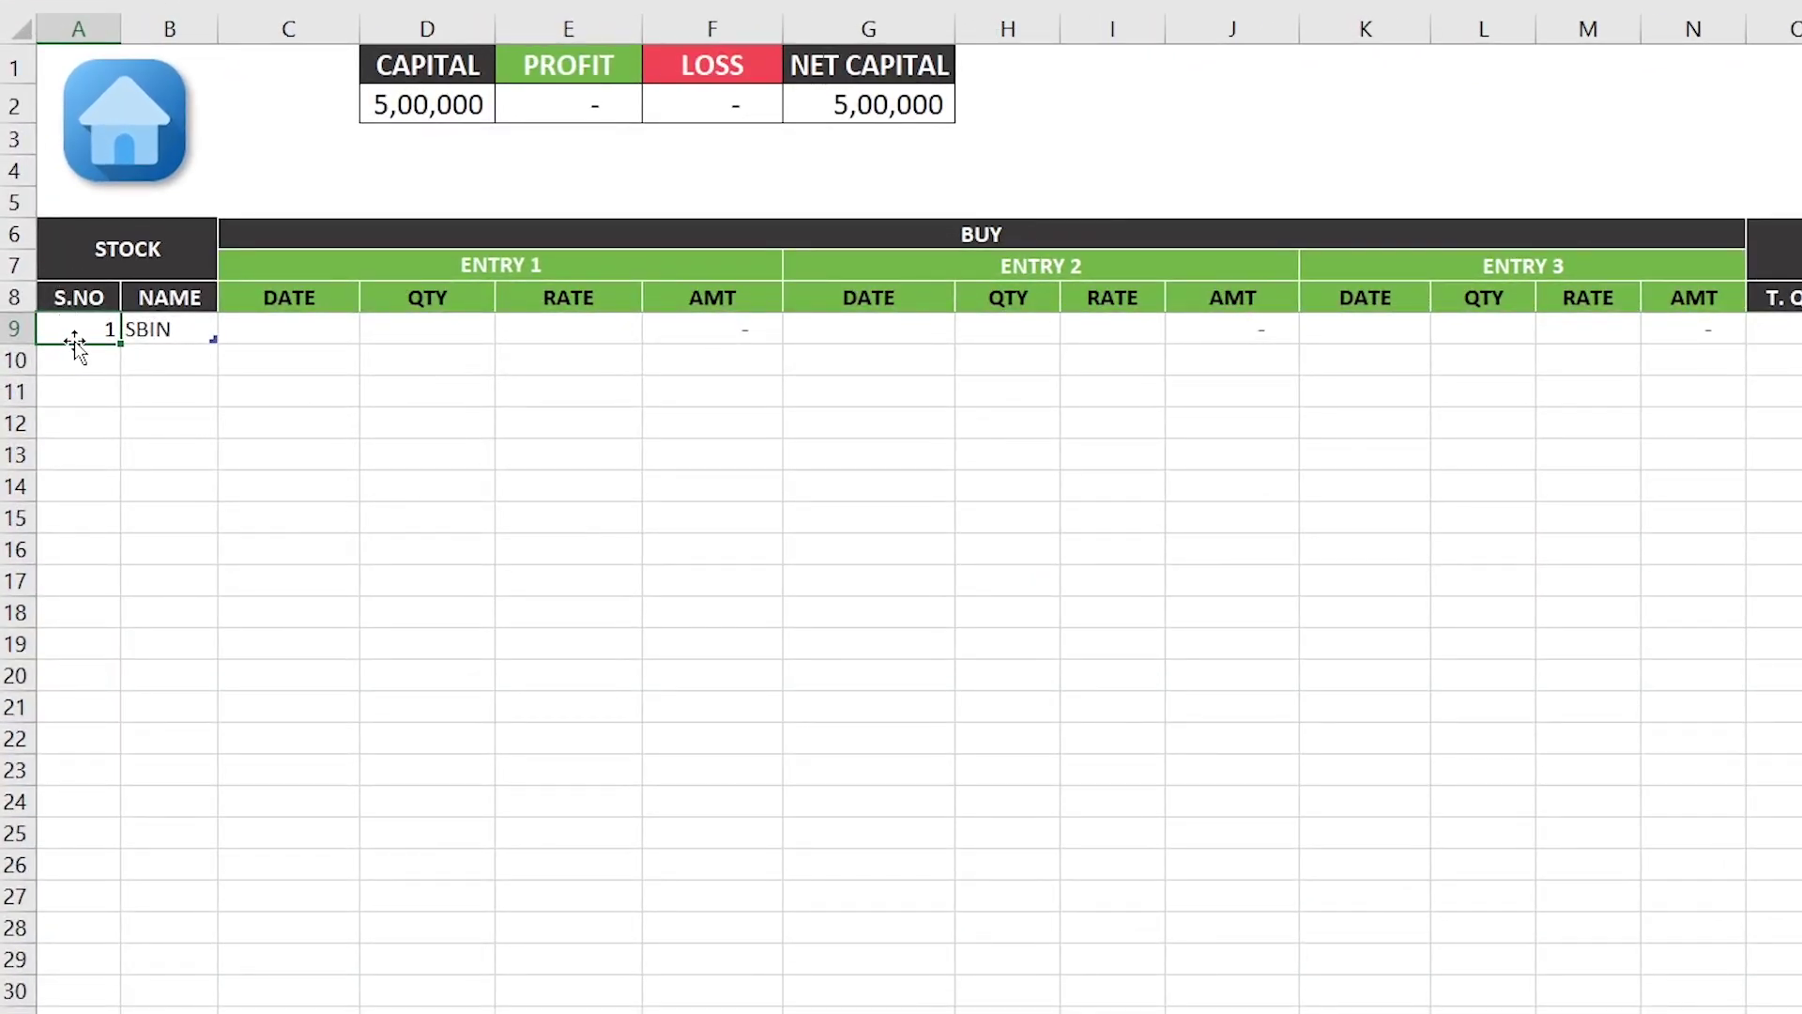
- Record SBIN's Entry 1 buy as today's date 14-03-2023, quantity 50, rate 500
{"action": "left_click", "coordinate": [172, 334]}
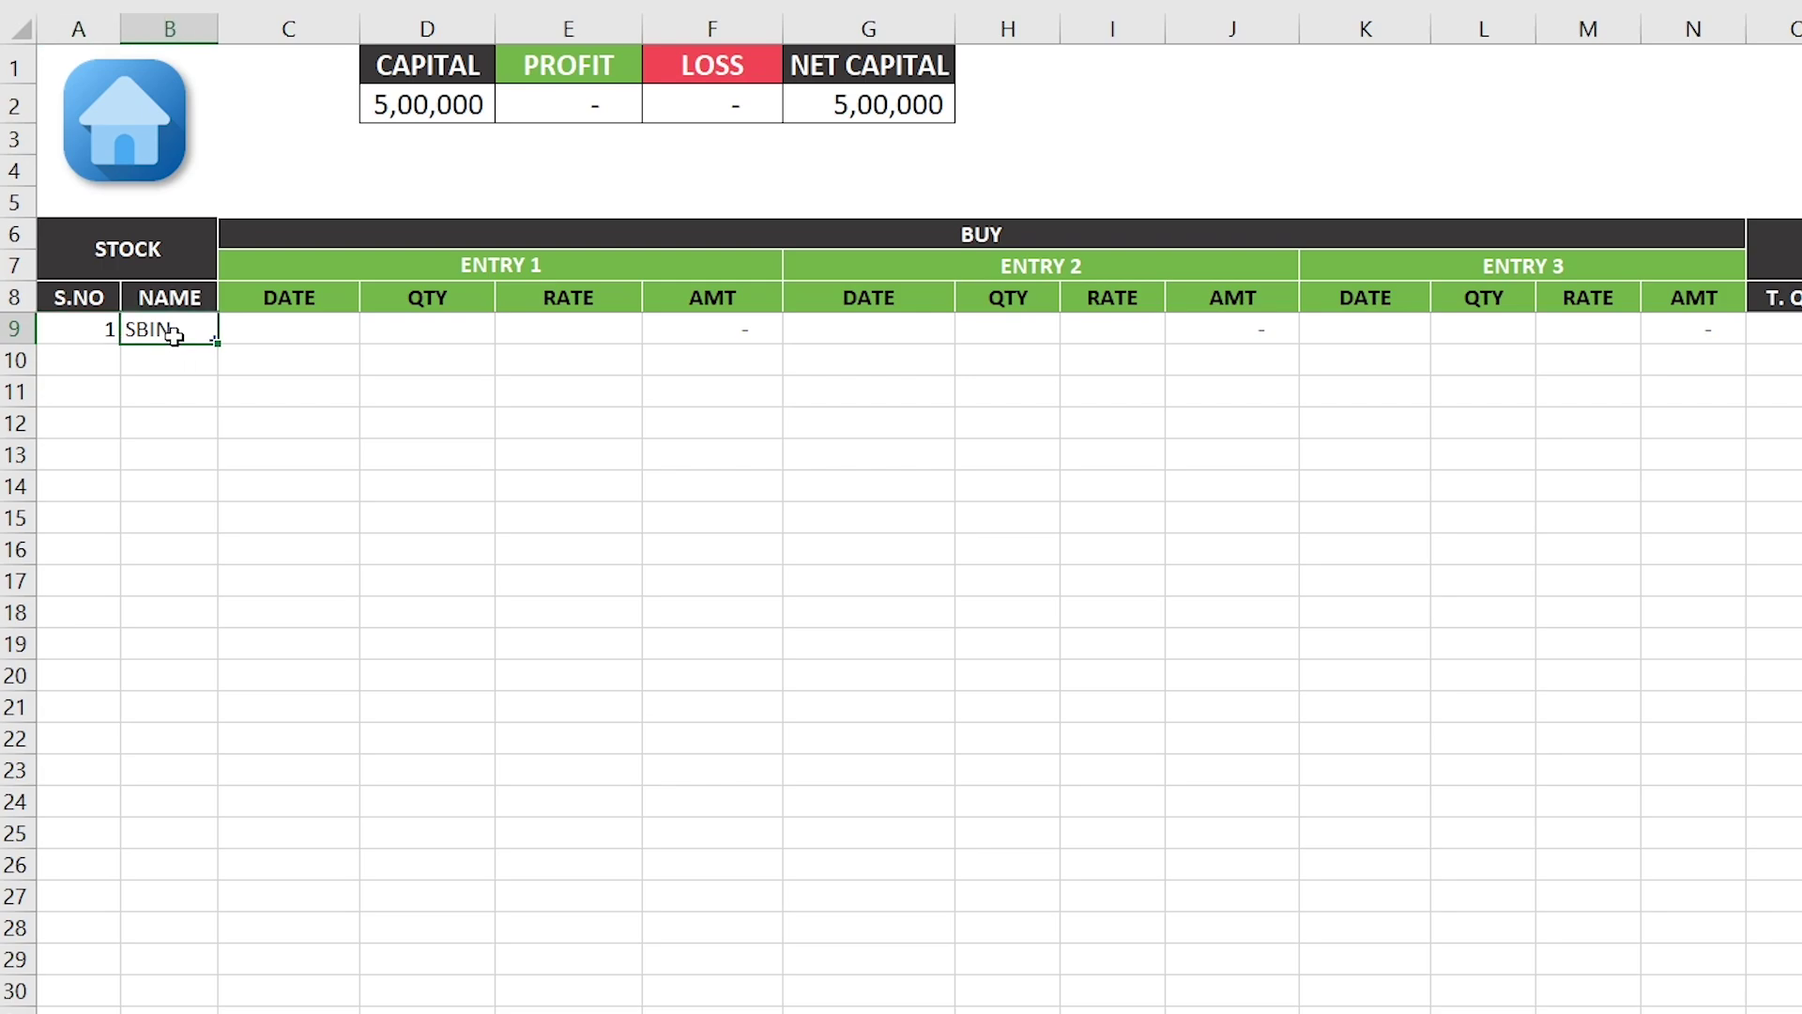
{"action": "left_click", "coordinate": [82, 335]}
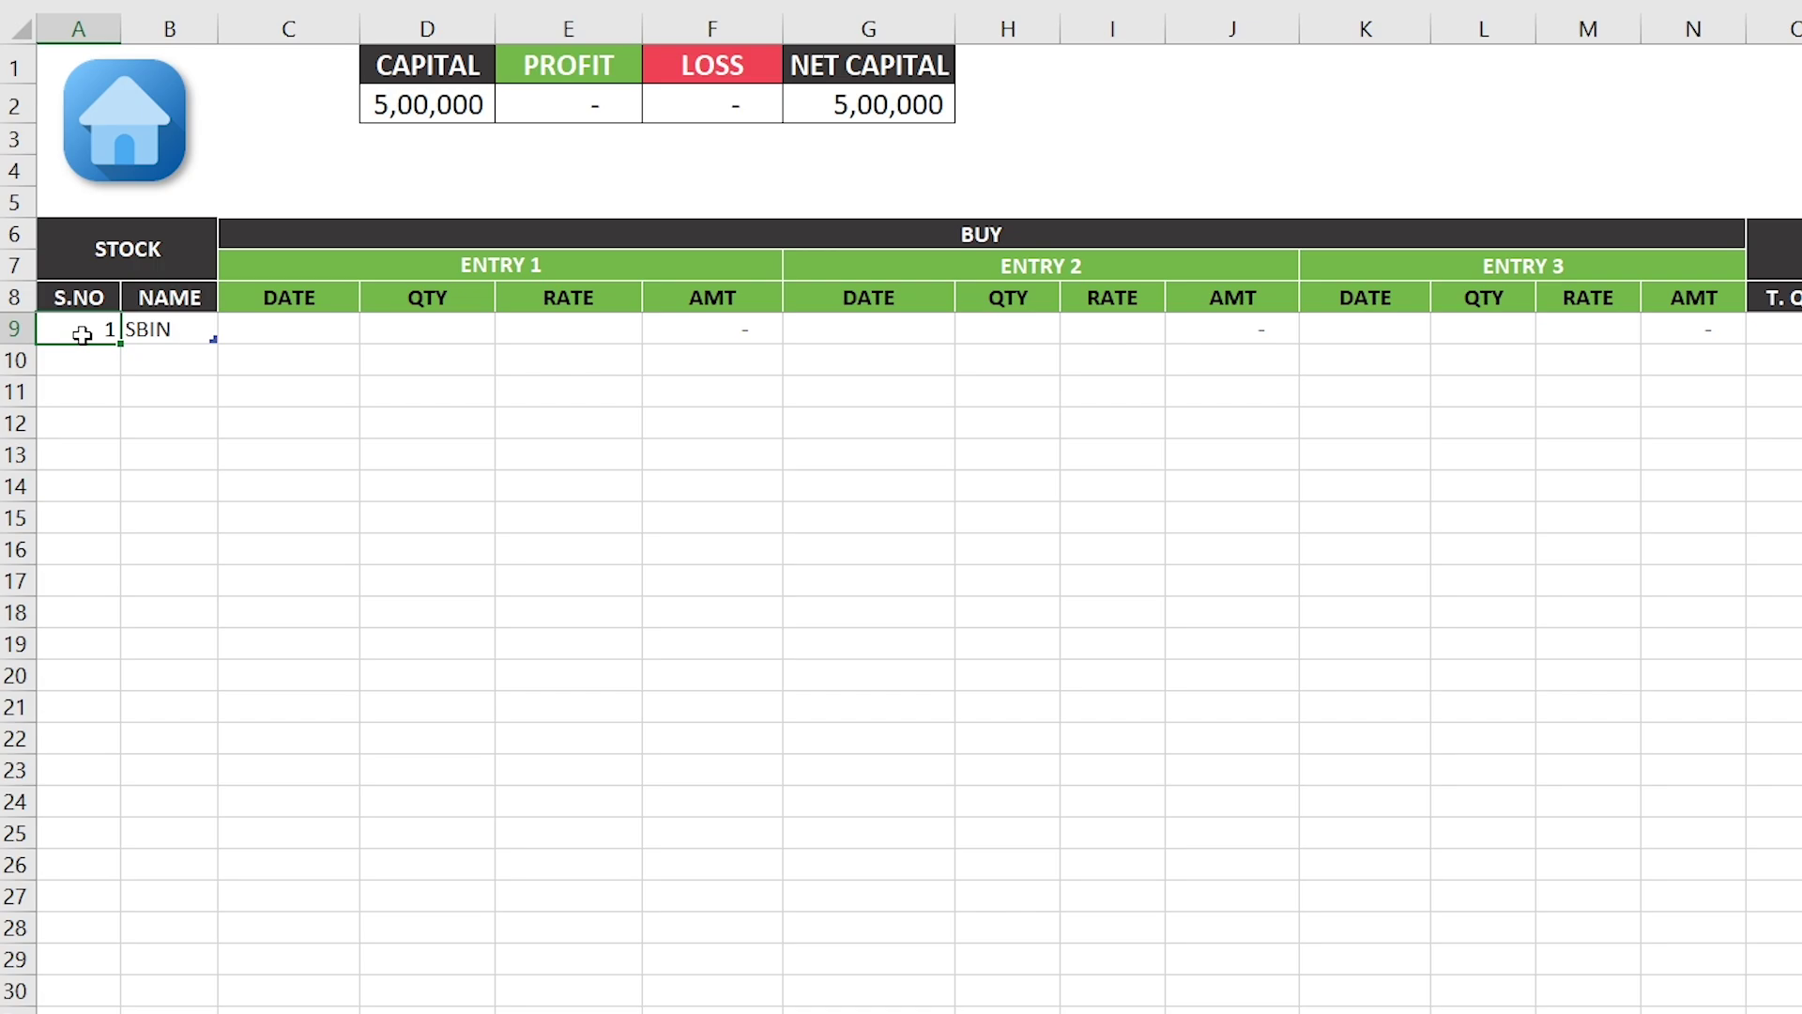
{"action": "left_click", "coordinate": [178, 332]}
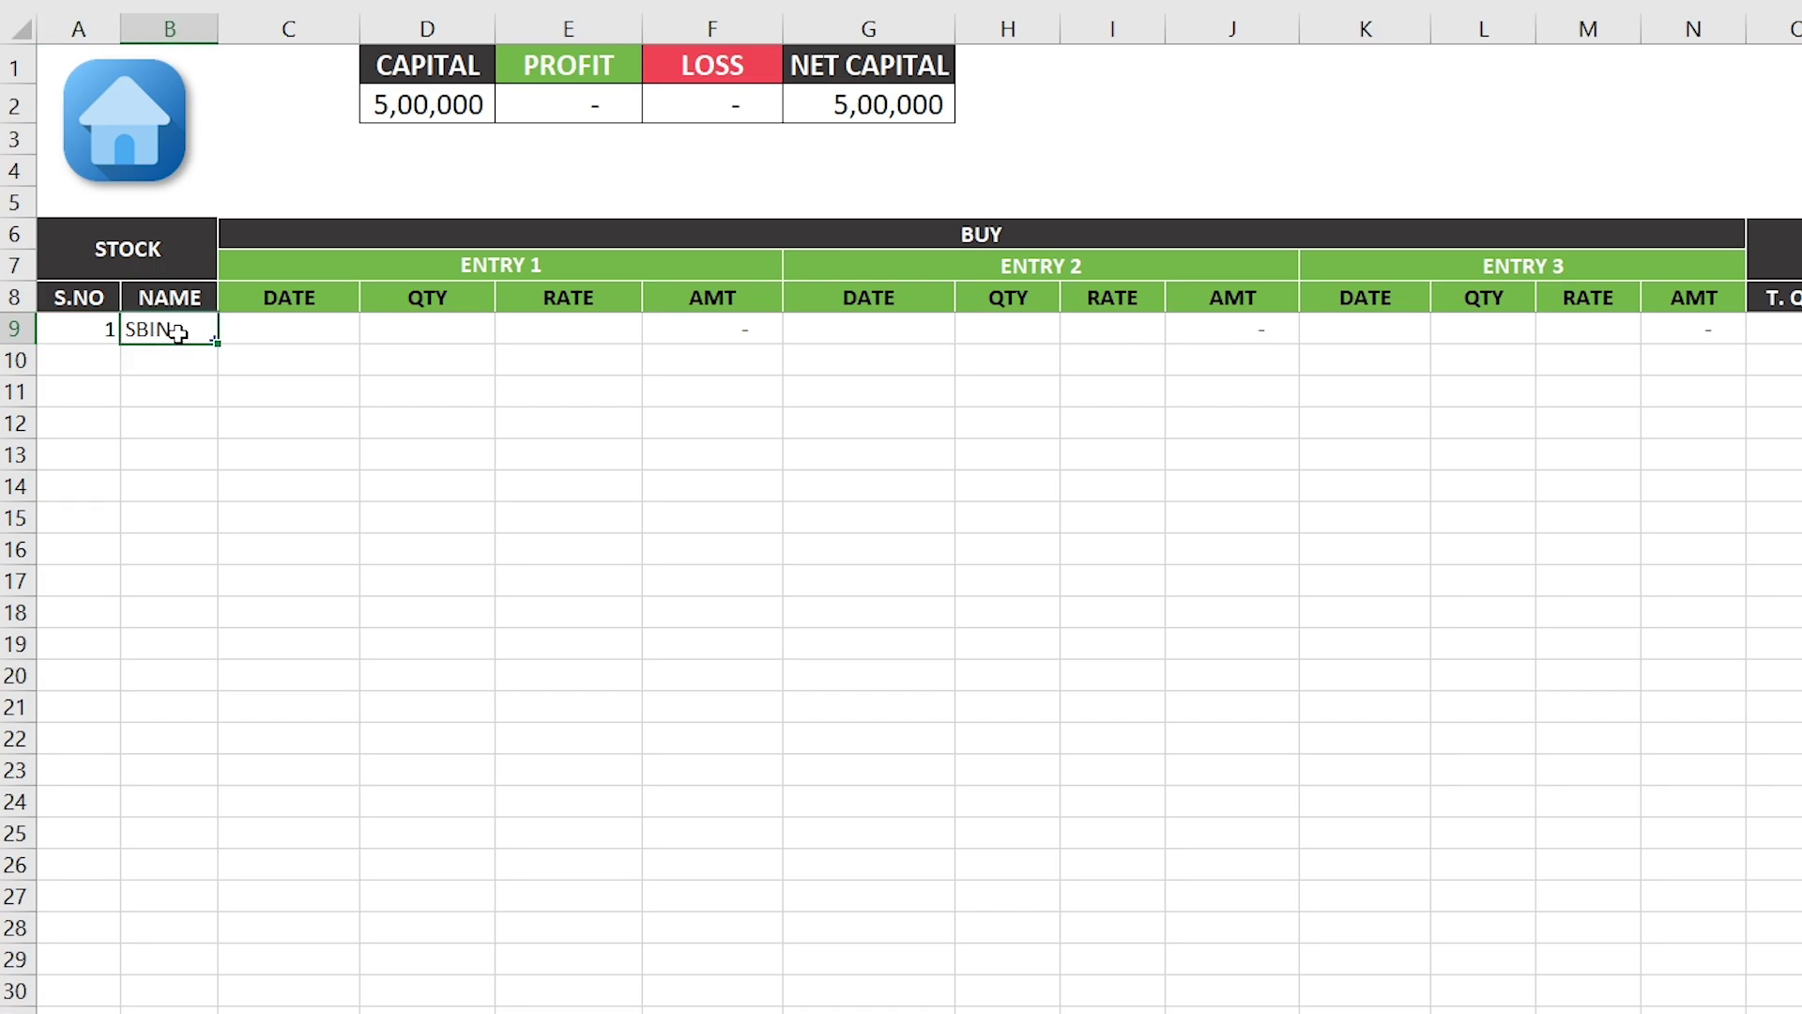
{"action": "left_click", "coordinate": [265, 334]}
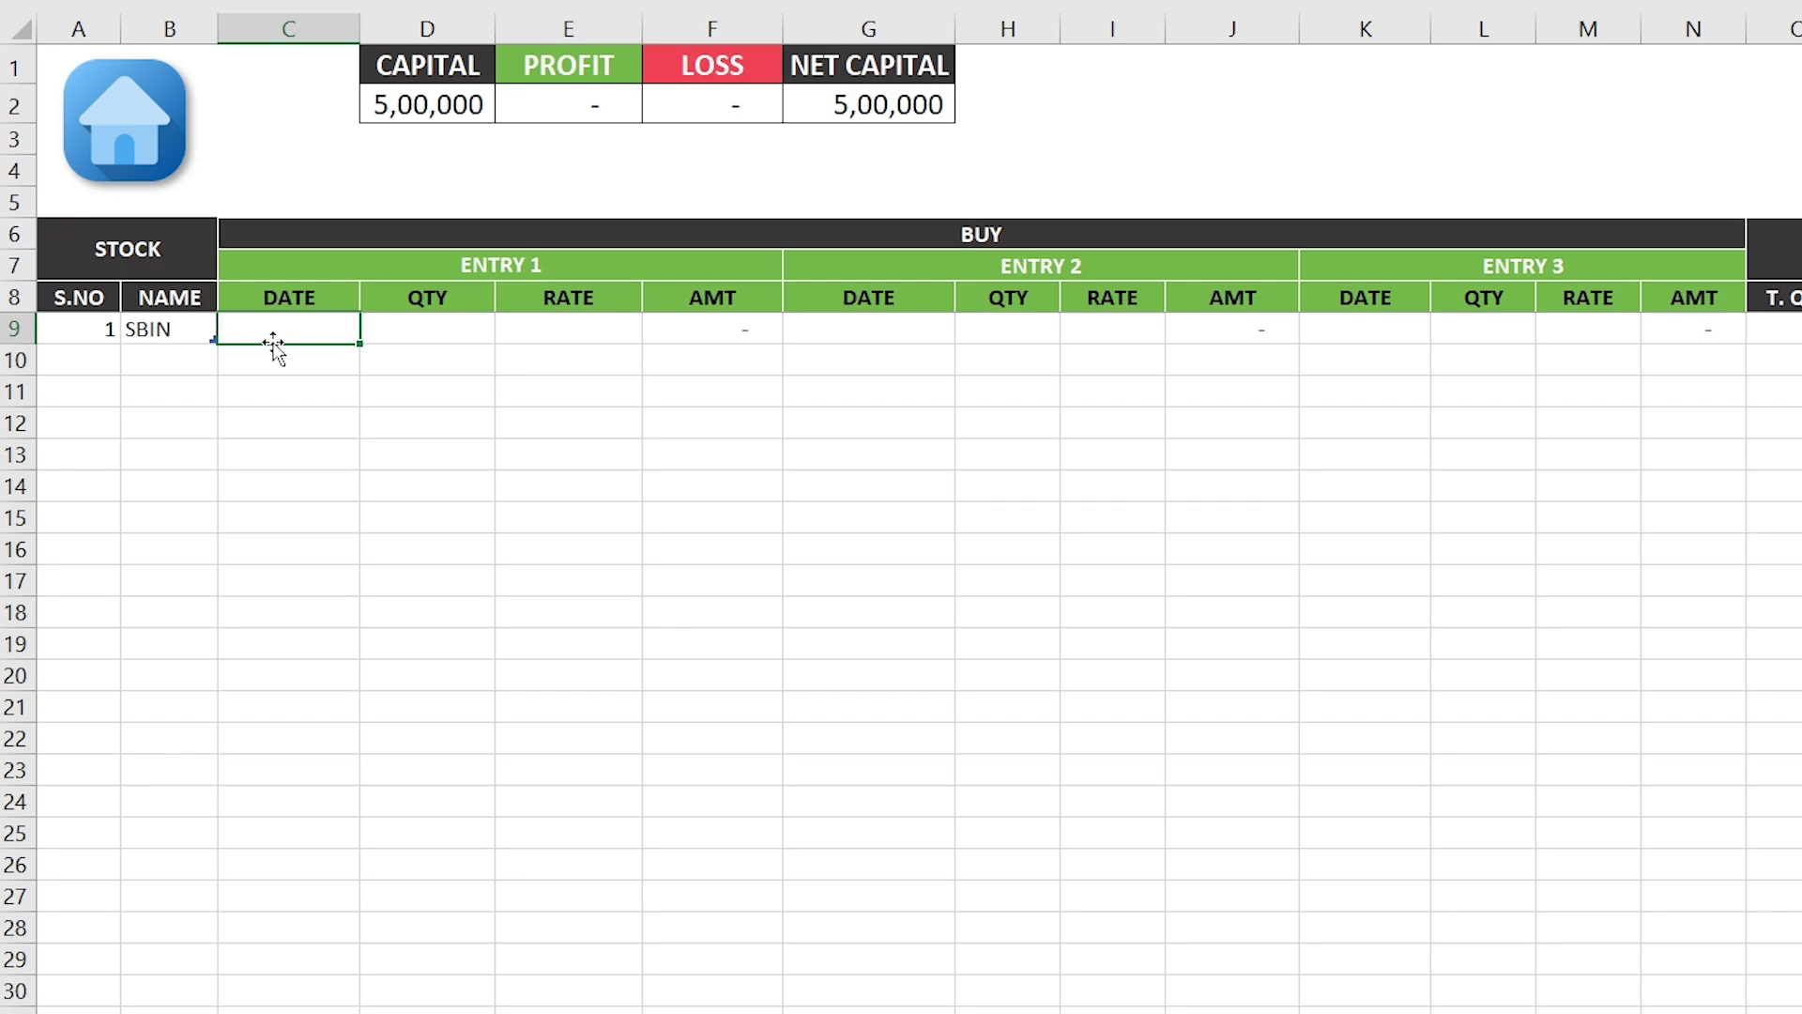
{"action": "key", "text": "ctrl+semicolon"}
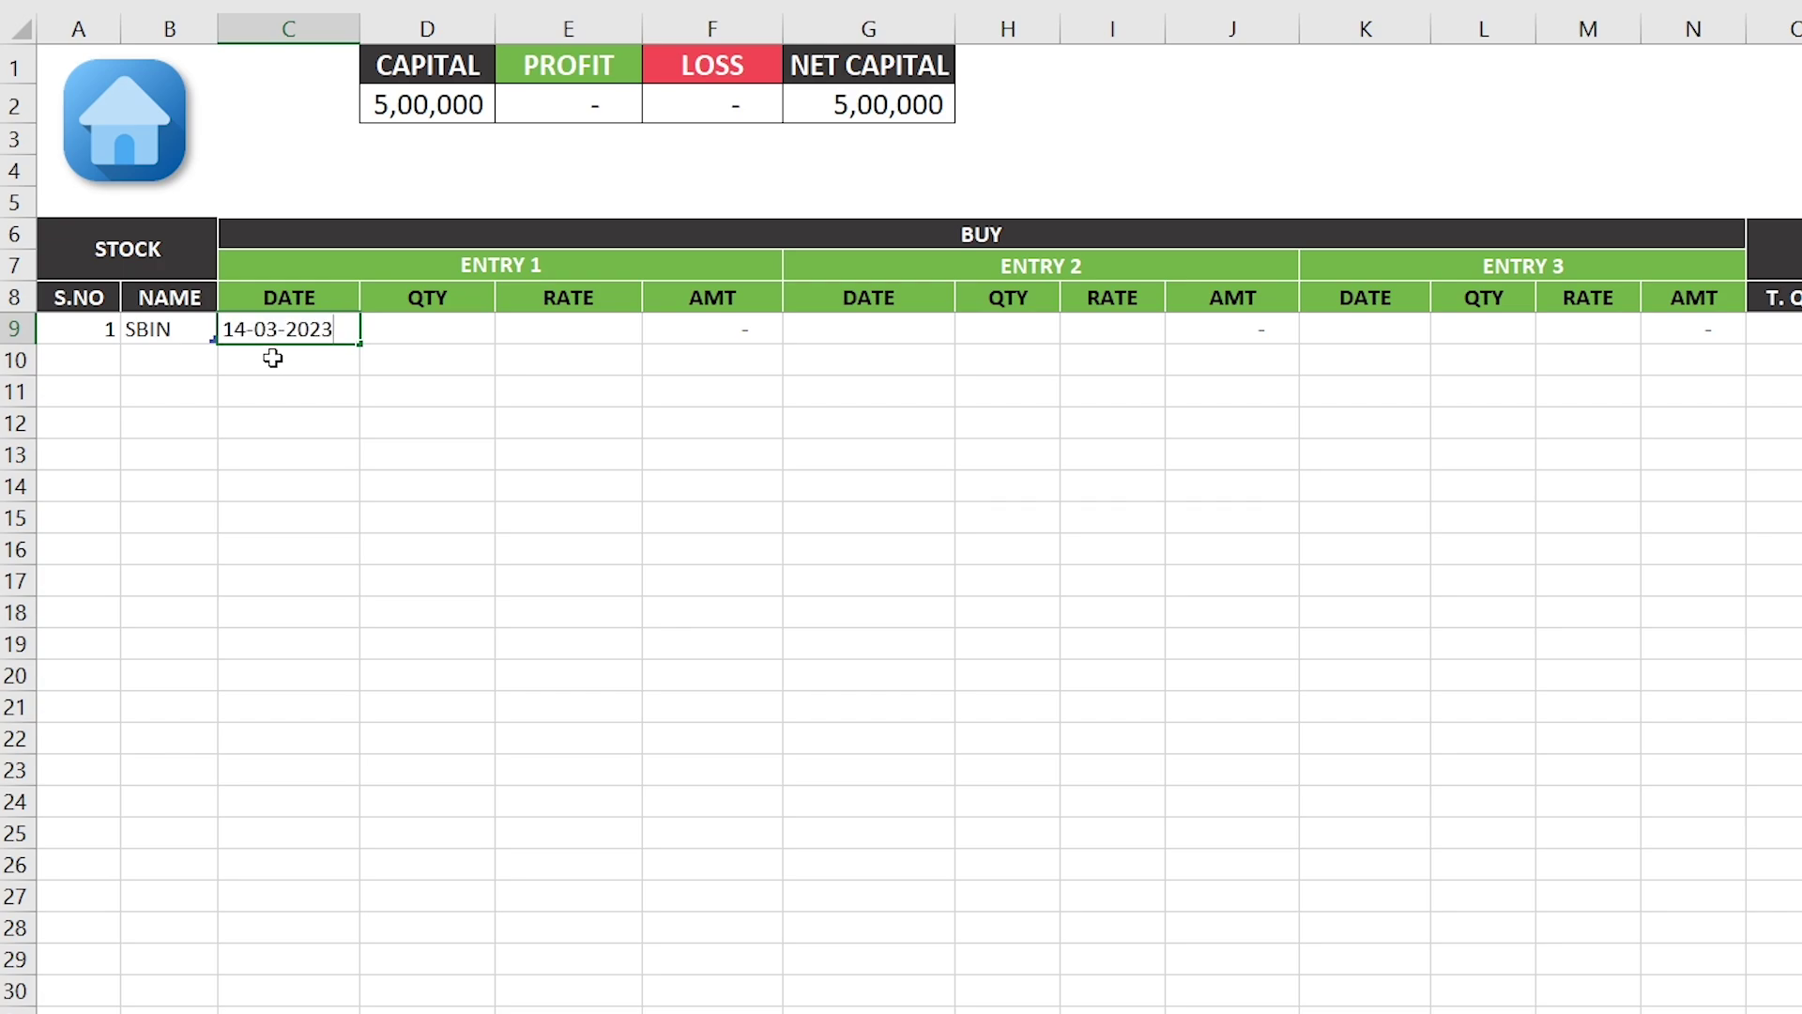
{"action": "key", "text": "Tab"}
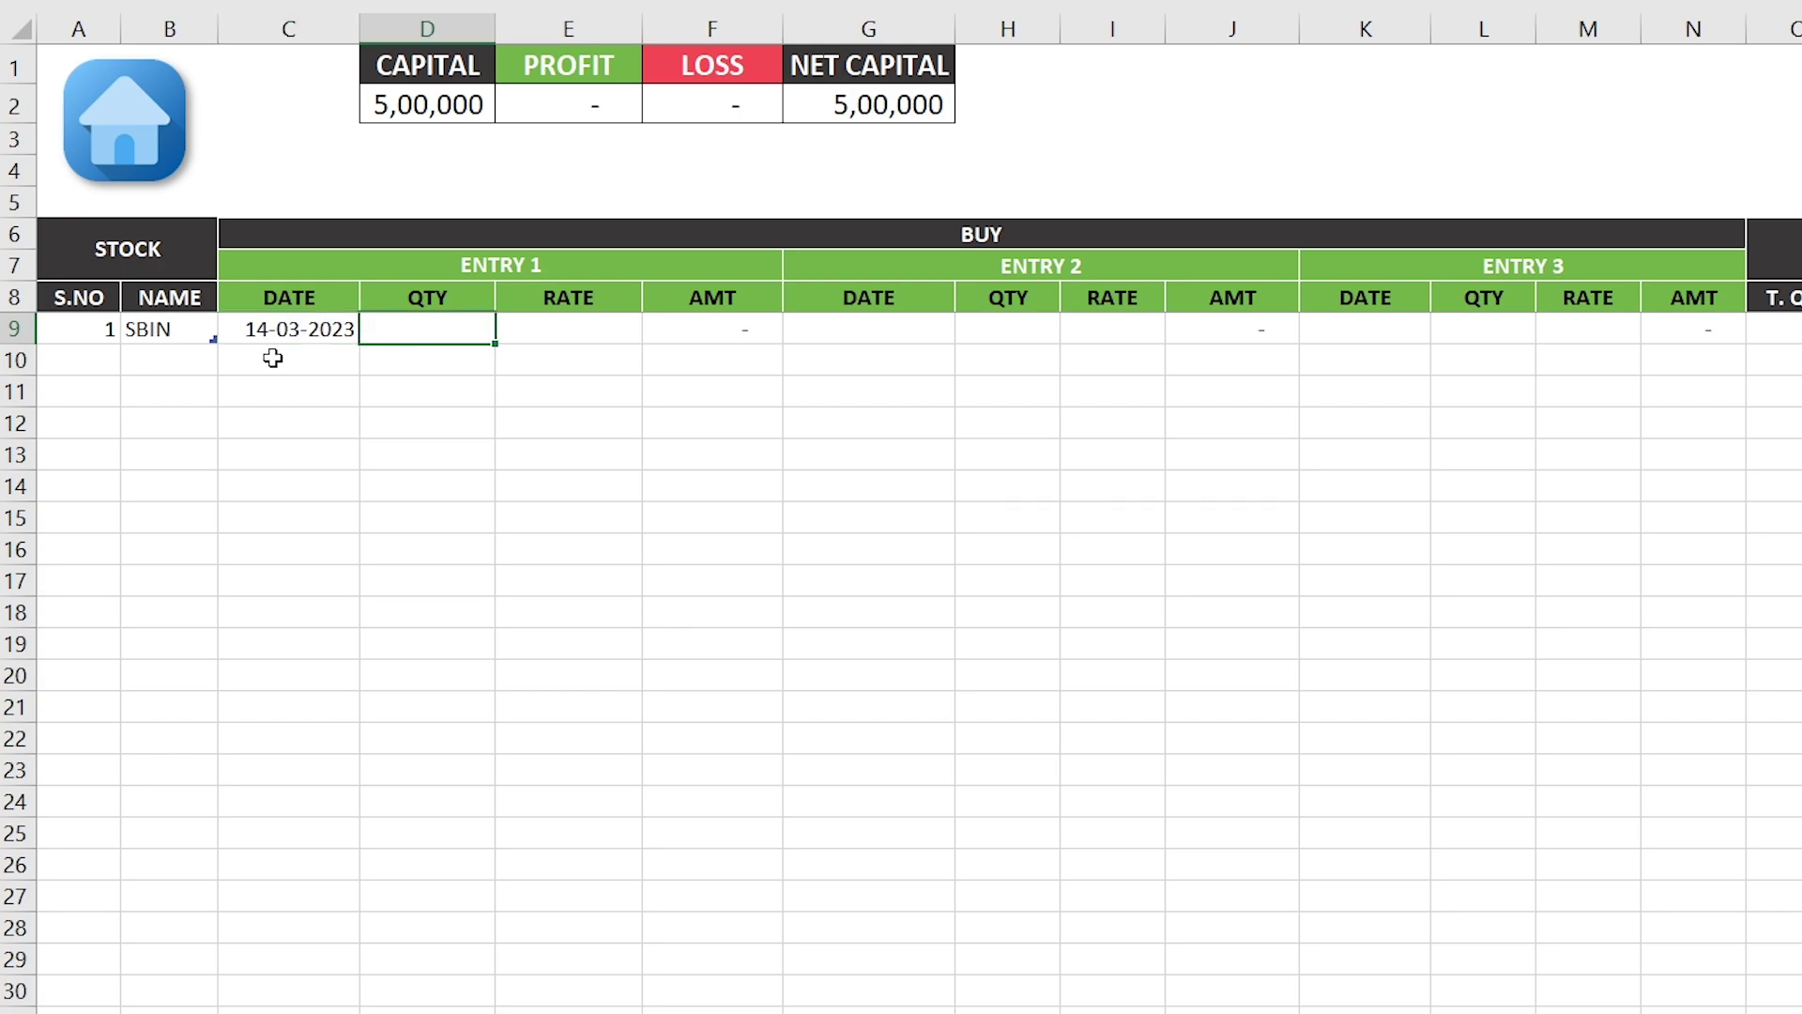
{"action": "type", "text": "50"}
{"action": "key", "text": "Tab"}
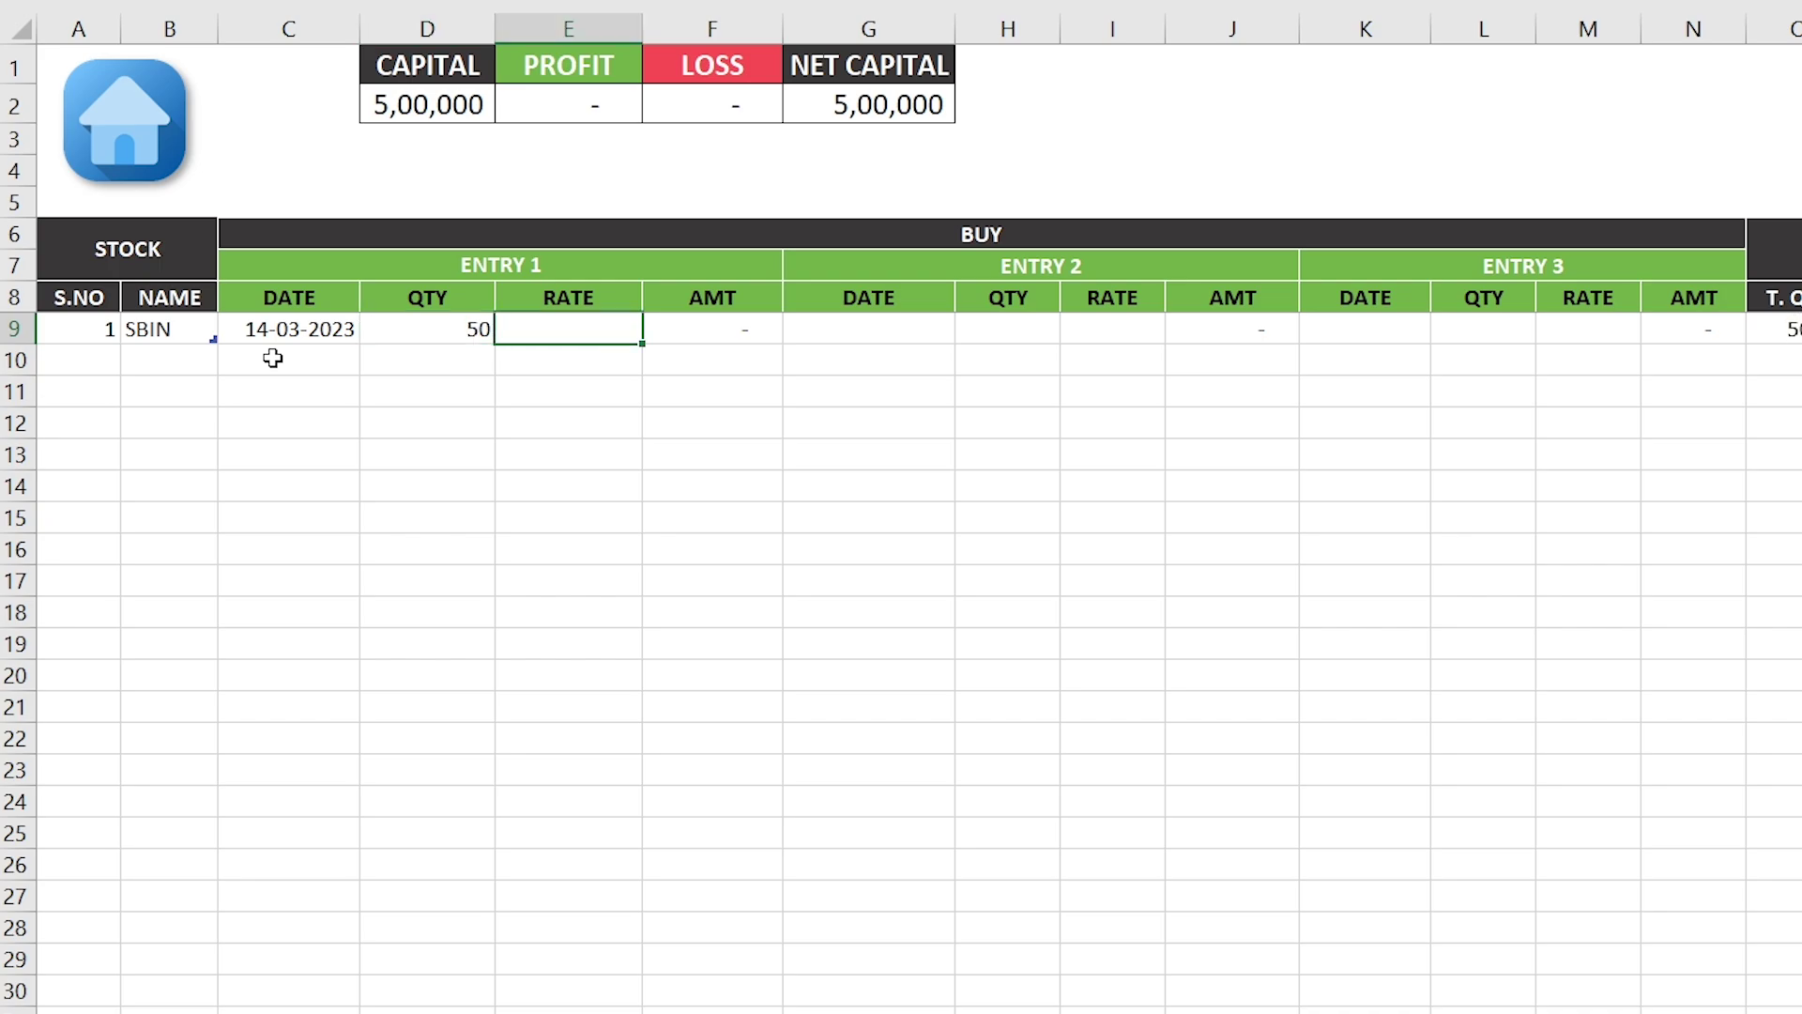
{"action": "type", "text": "500"}
{"action": "key", "text": "Tab"}
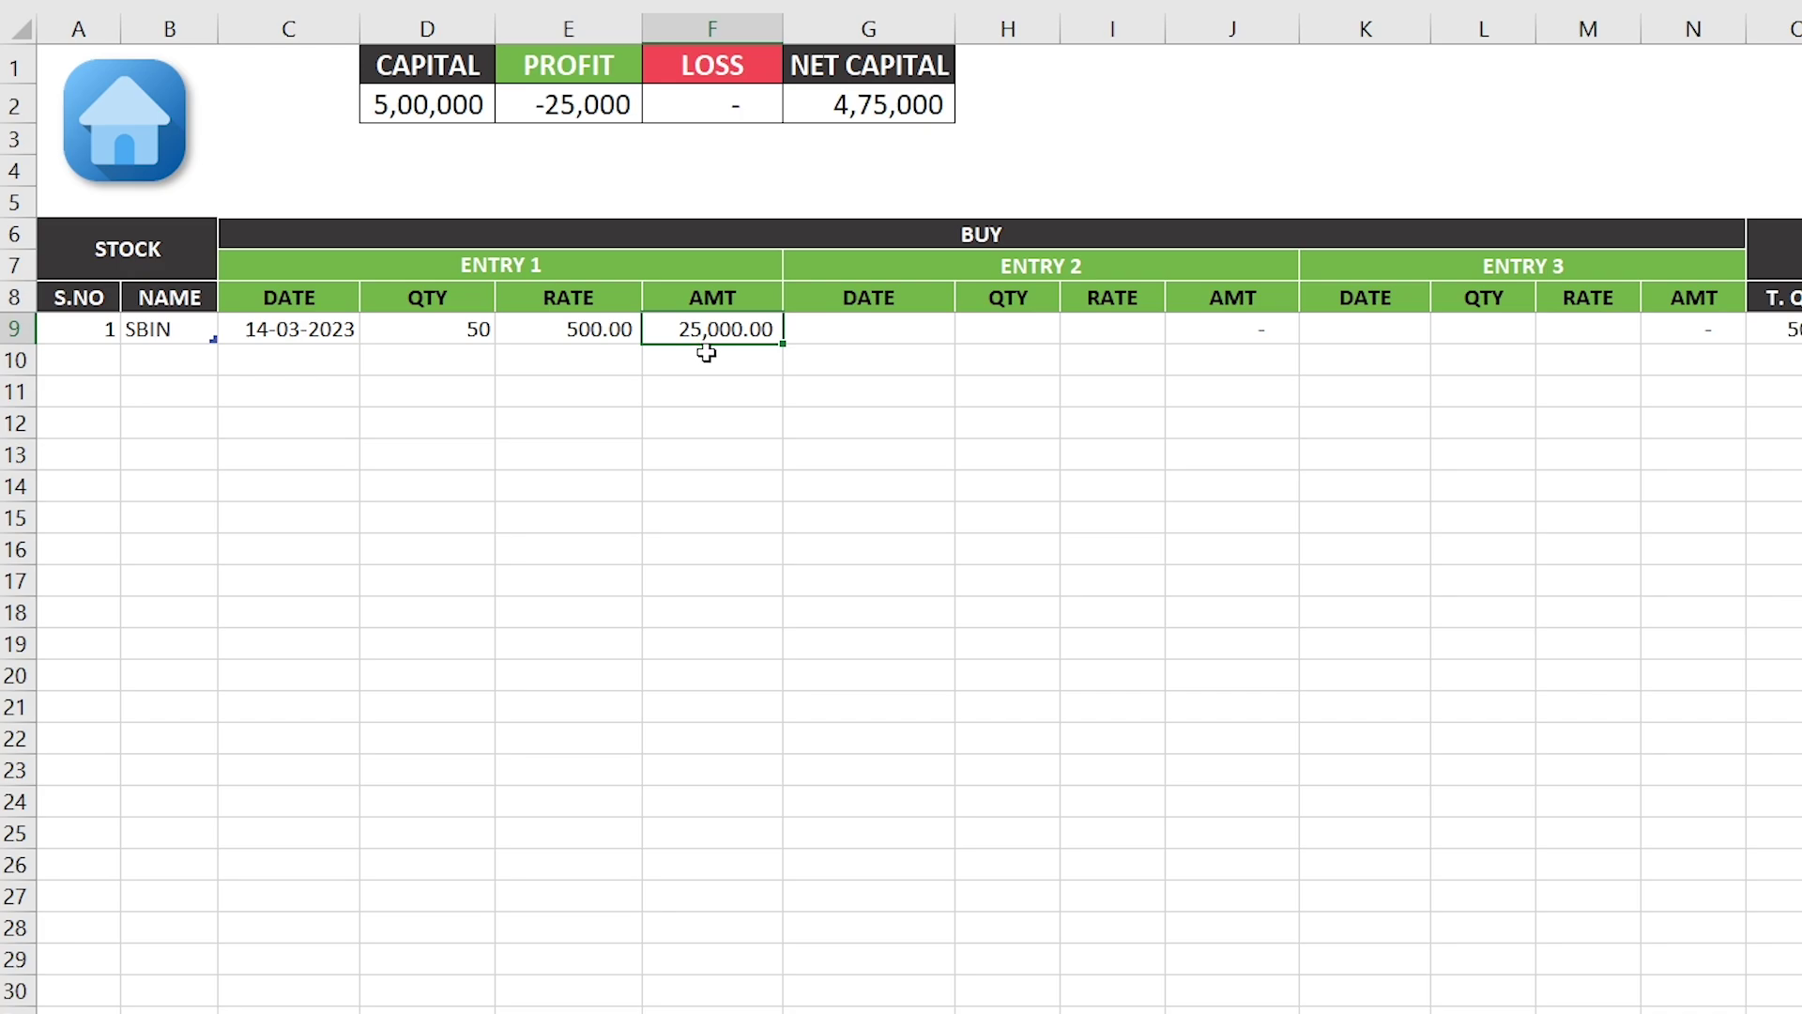
- Record SBIN's Entry 2 buy as today's date 14-03-2023, quantity 25, rate 420
{"action": "left_click", "coordinate": [904, 269]}
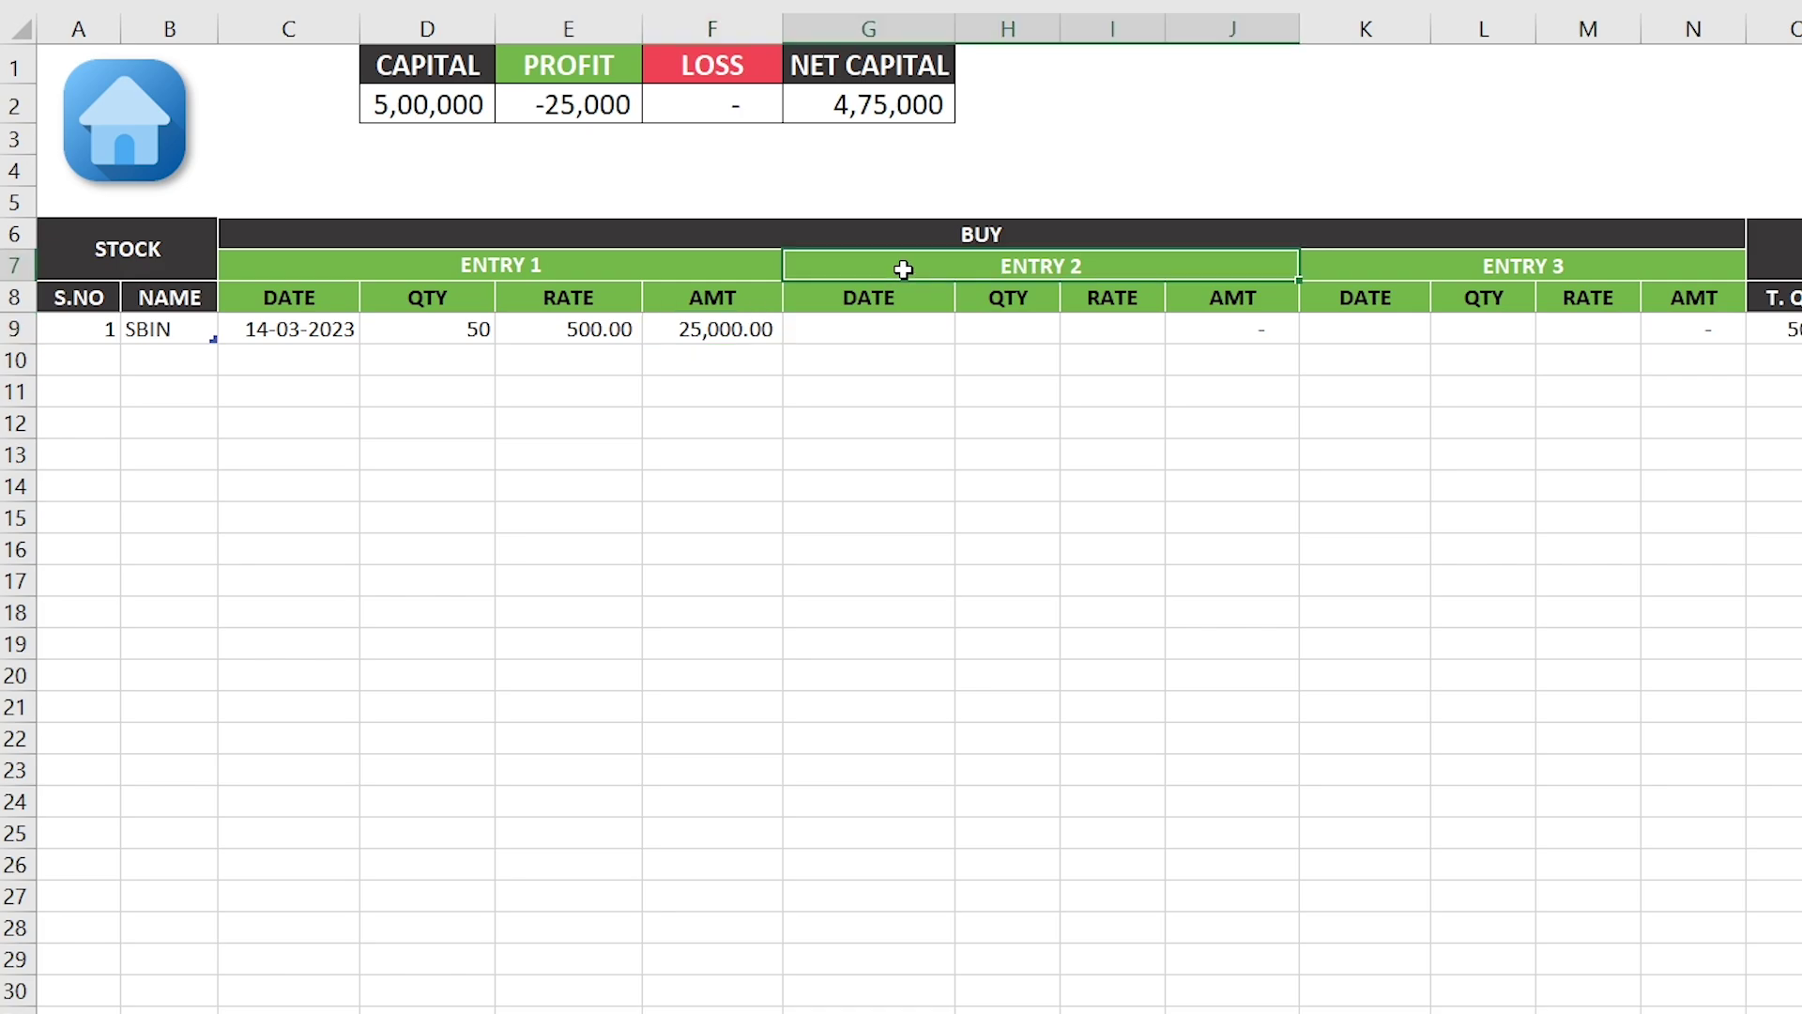
{"action": "left_click", "coordinate": [1345, 276]}
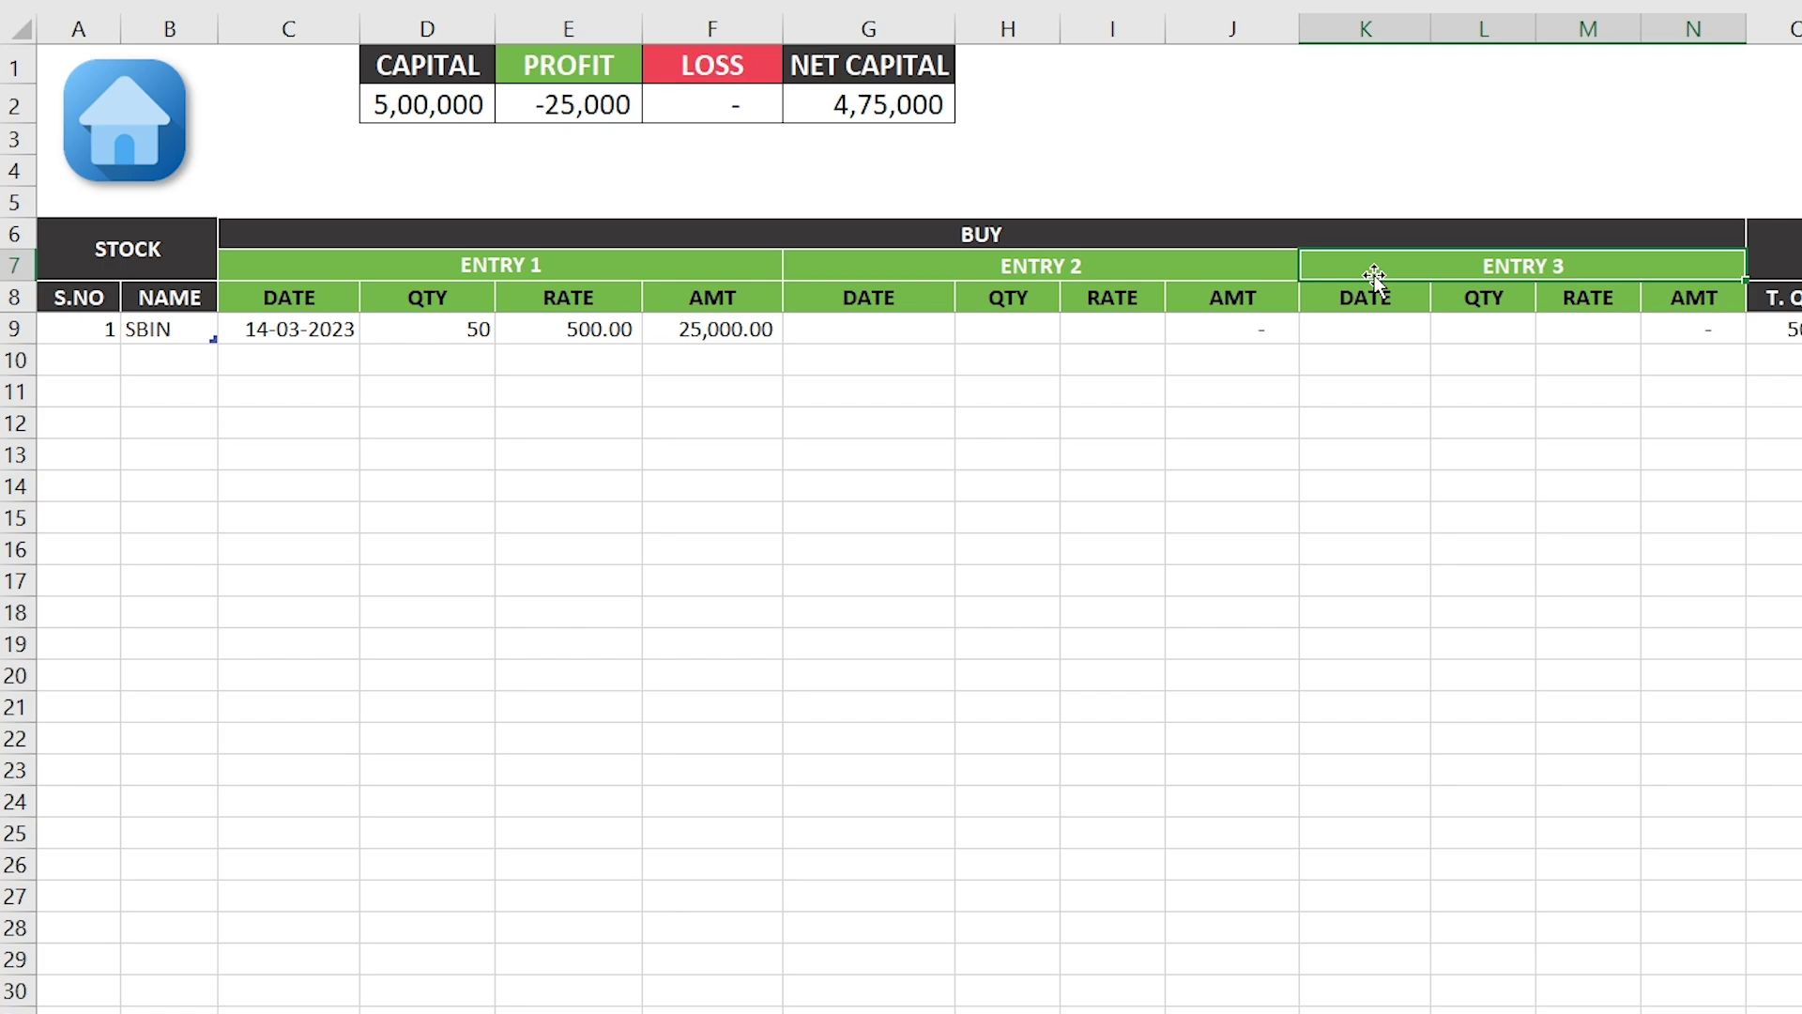
{"action": "left_click", "coordinate": [936, 337]}
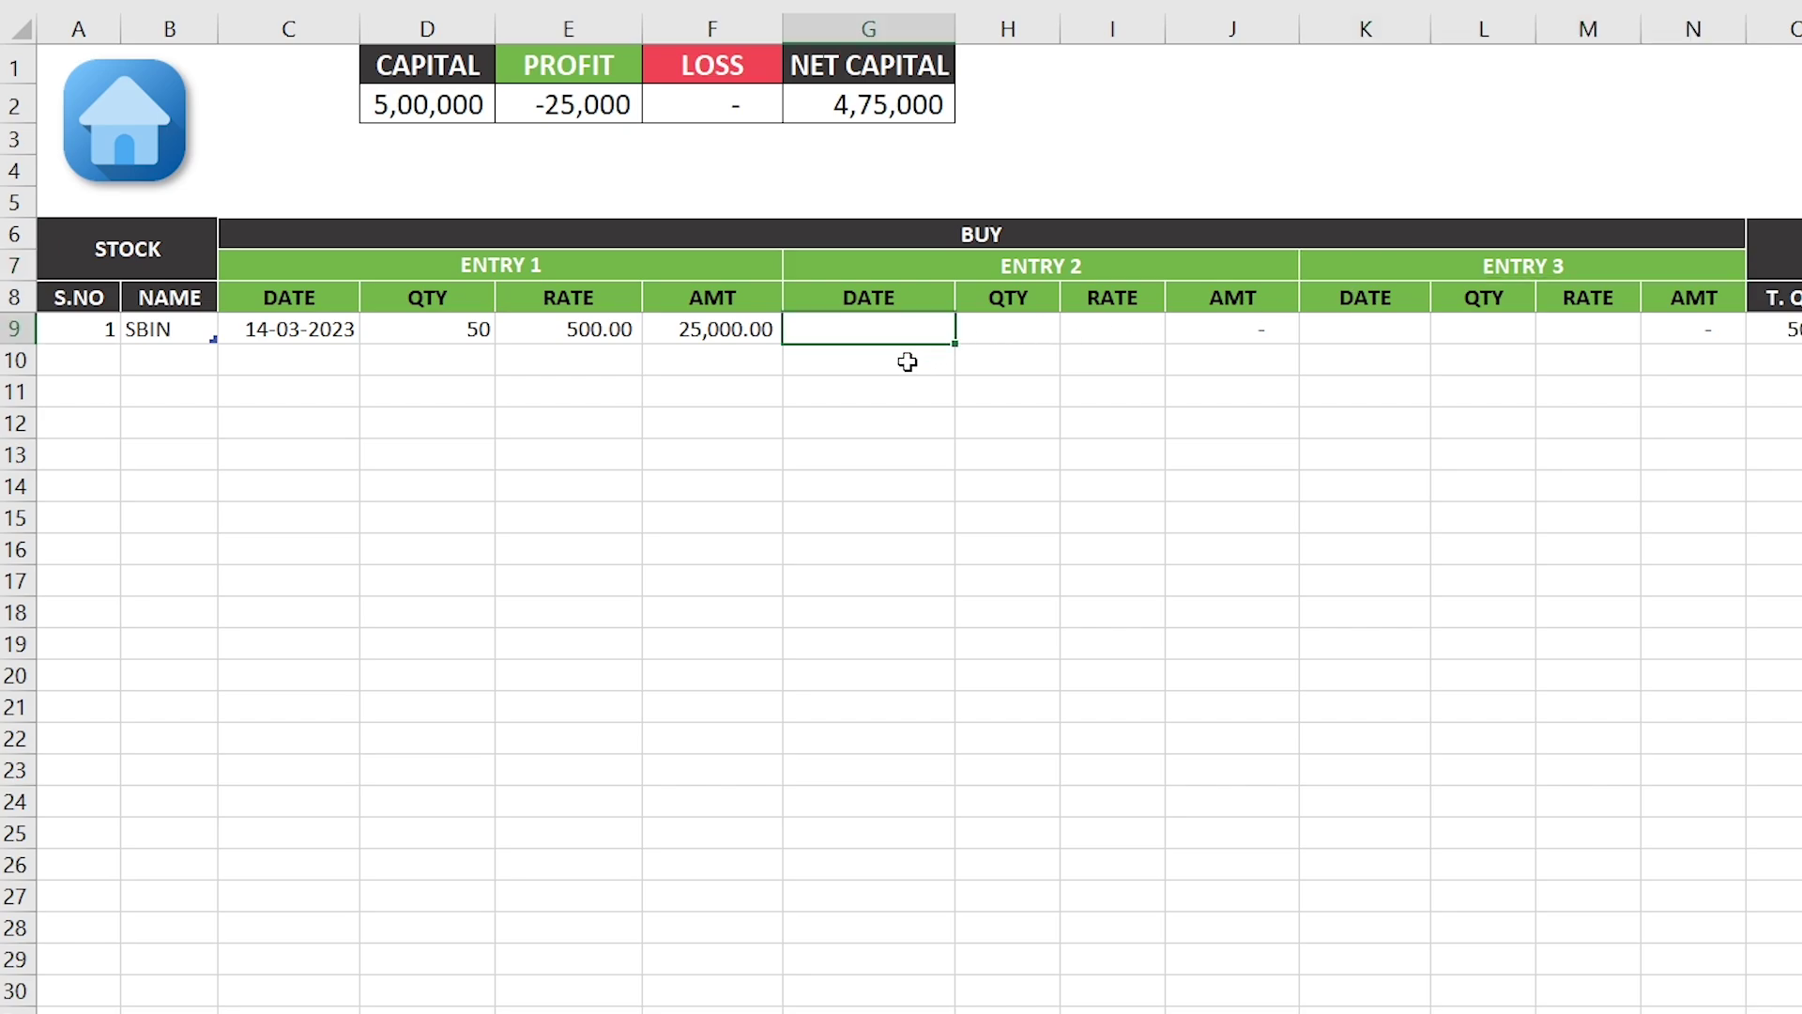
{"action": "key", "text": "ctrl+semicolon"}
{"action": "key", "text": "Tab"}
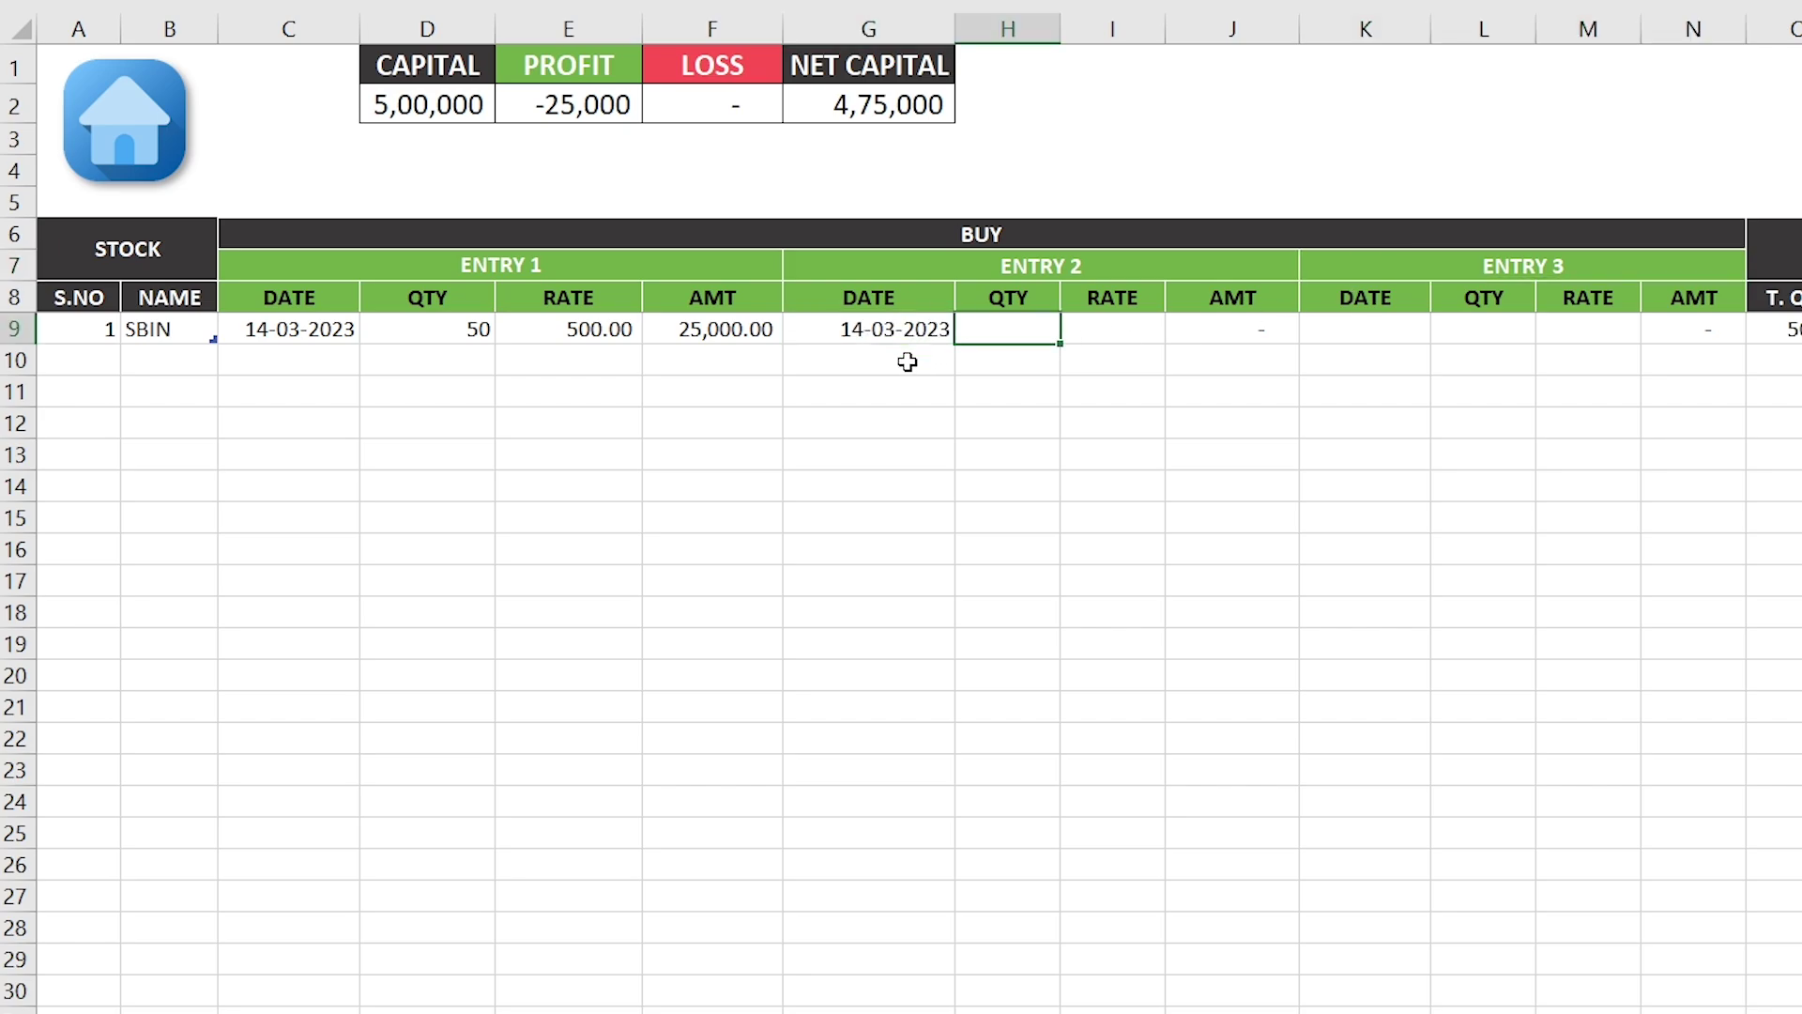
{"action": "type", "text": "25"}
{"action": "key", "text": "Tab"}
{"action": "type", "text": "4"}
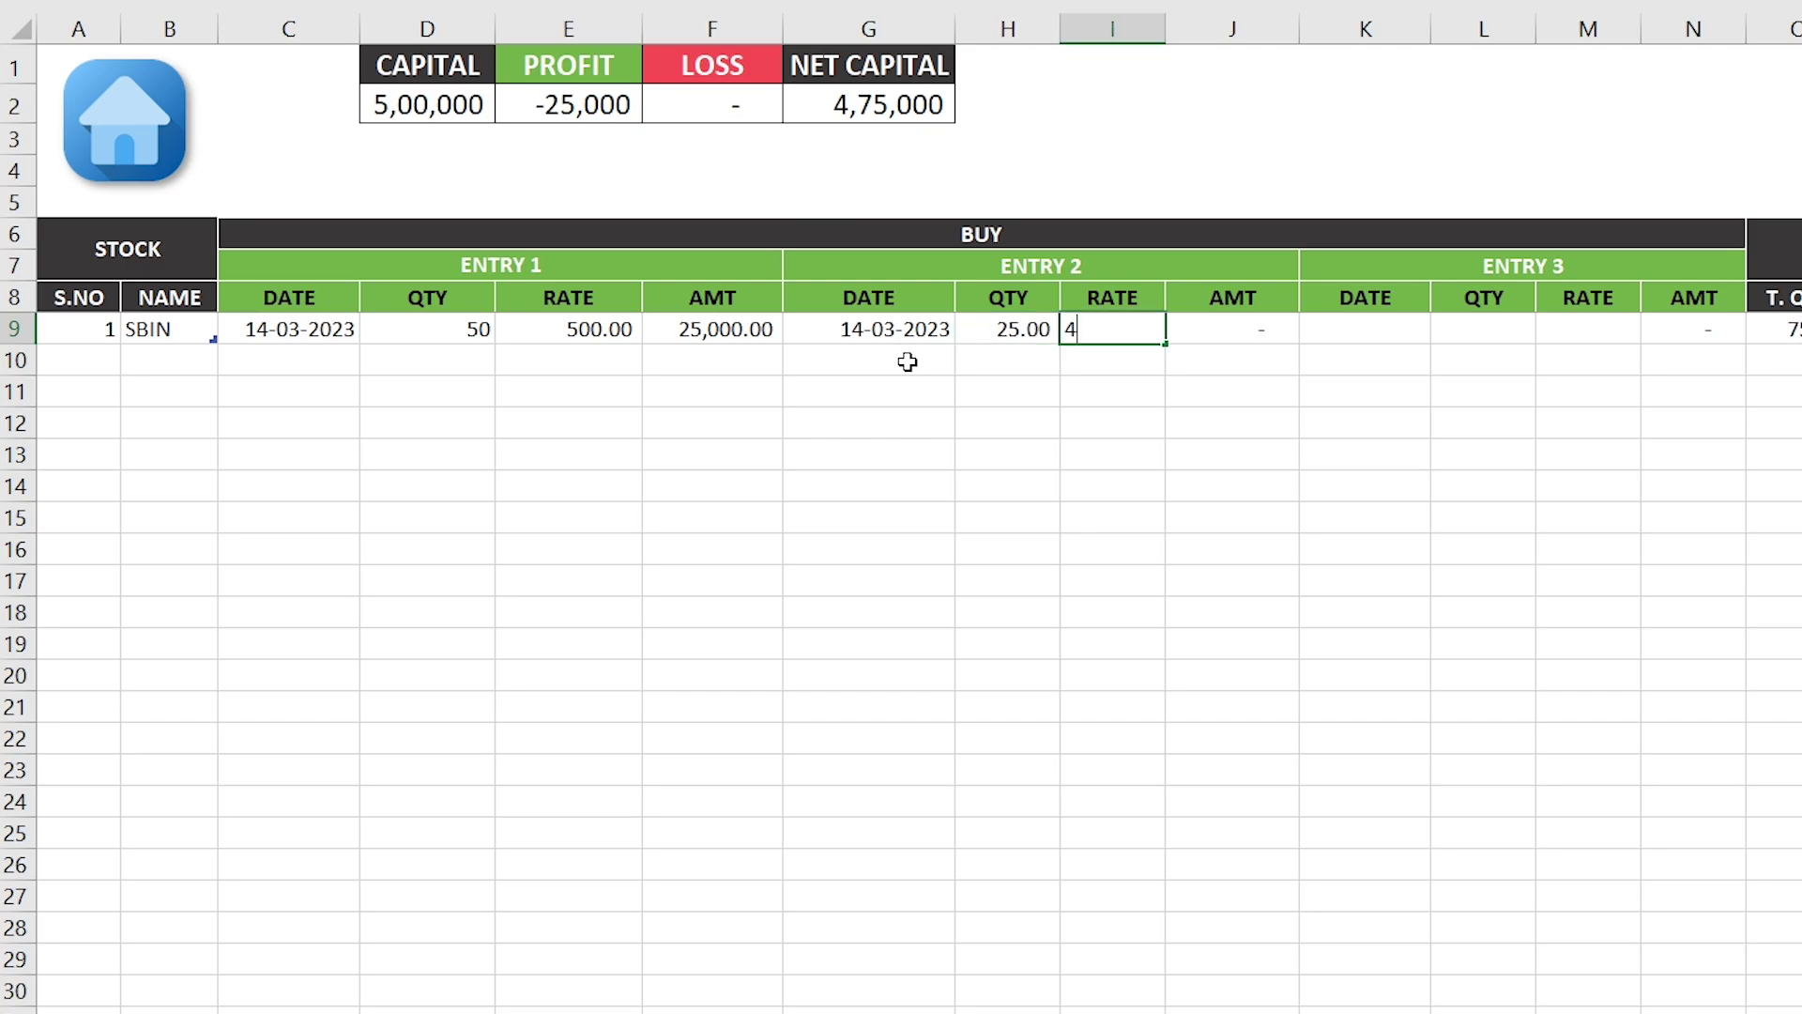
{"action": "type", "text": "20"}
{"action": "key", "text": "Tab"}
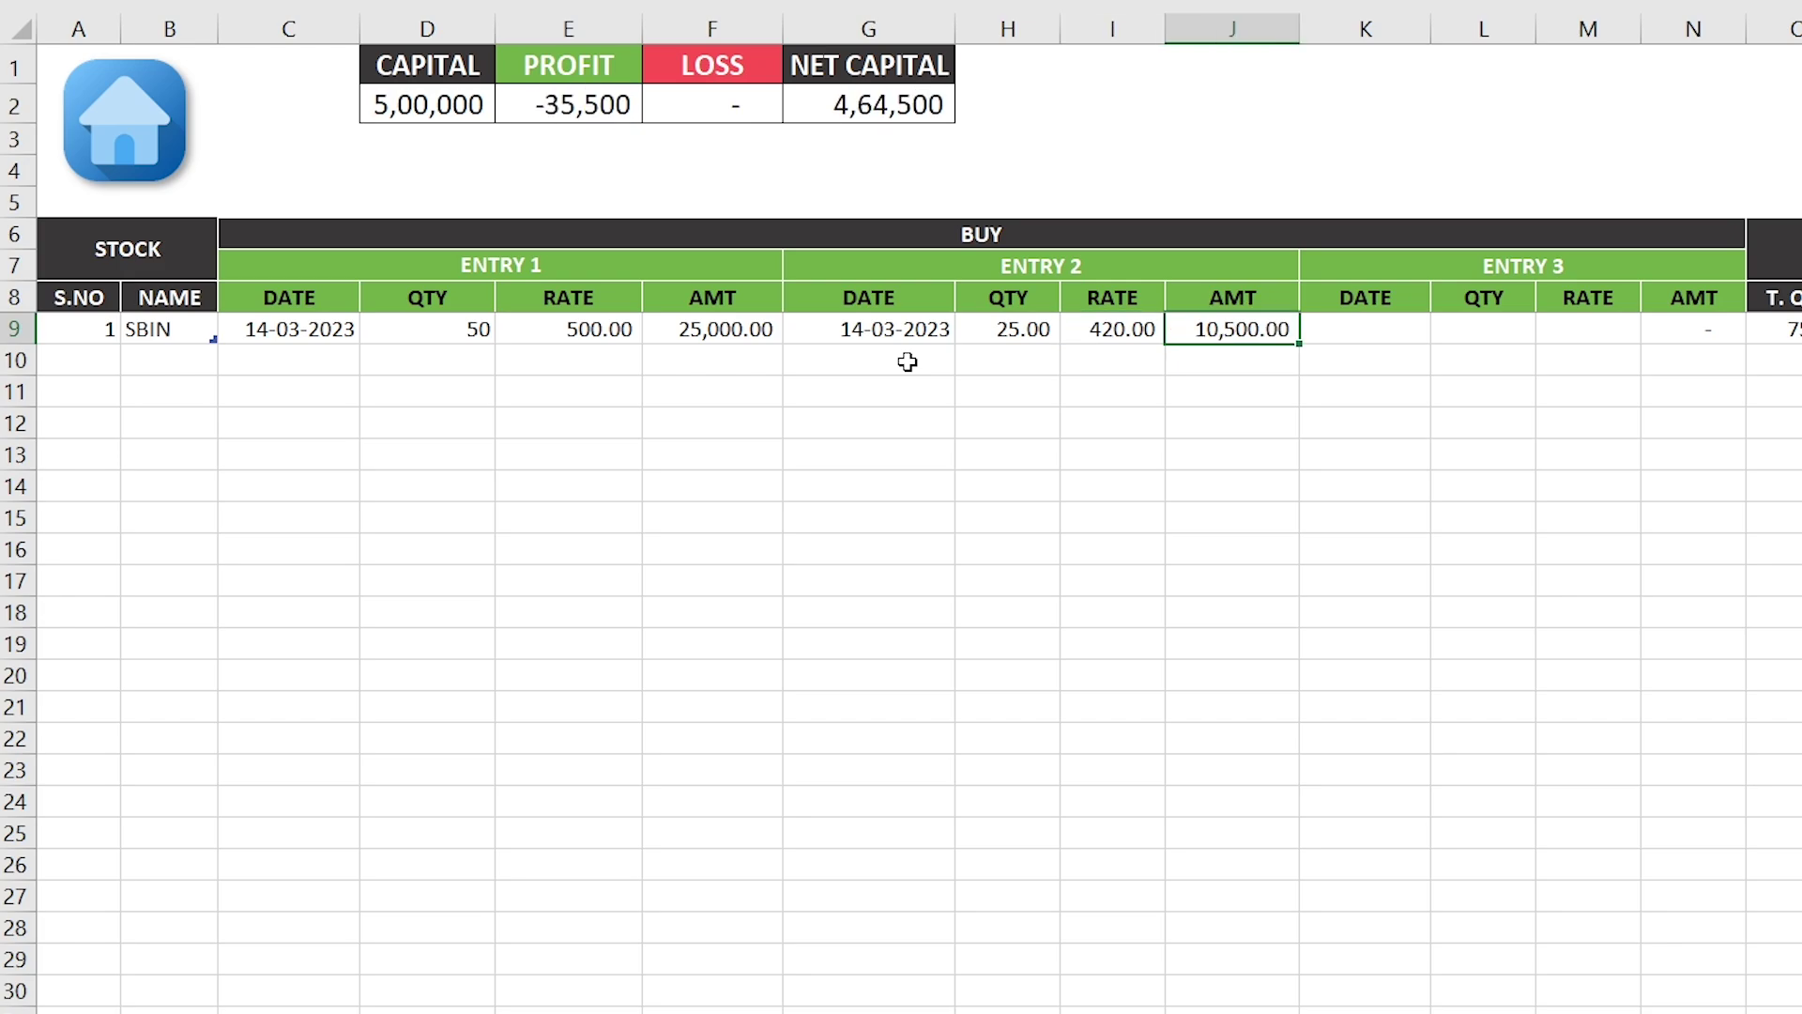
- Review the SBIN buy entry sections and the amount invested formula
{"action": "left_click", "coordinate": [1373, 270]}
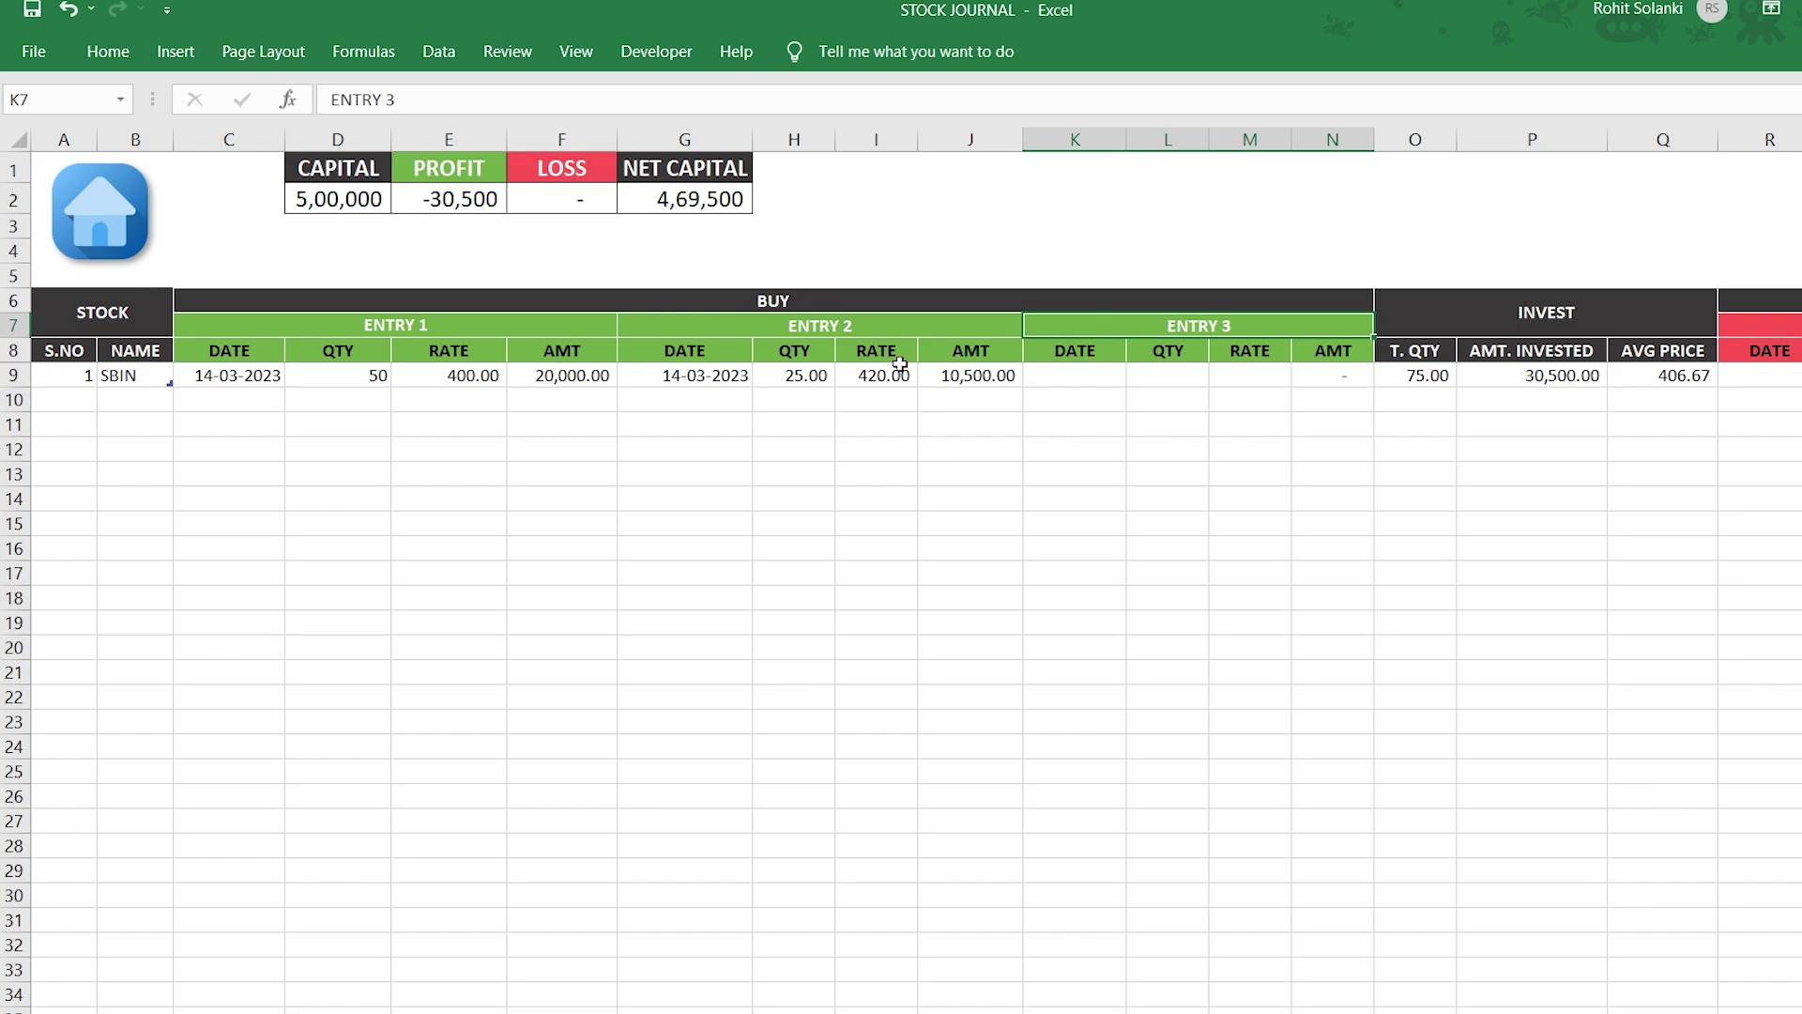
{"action": "left_click", "coordinate": [146, 374]}
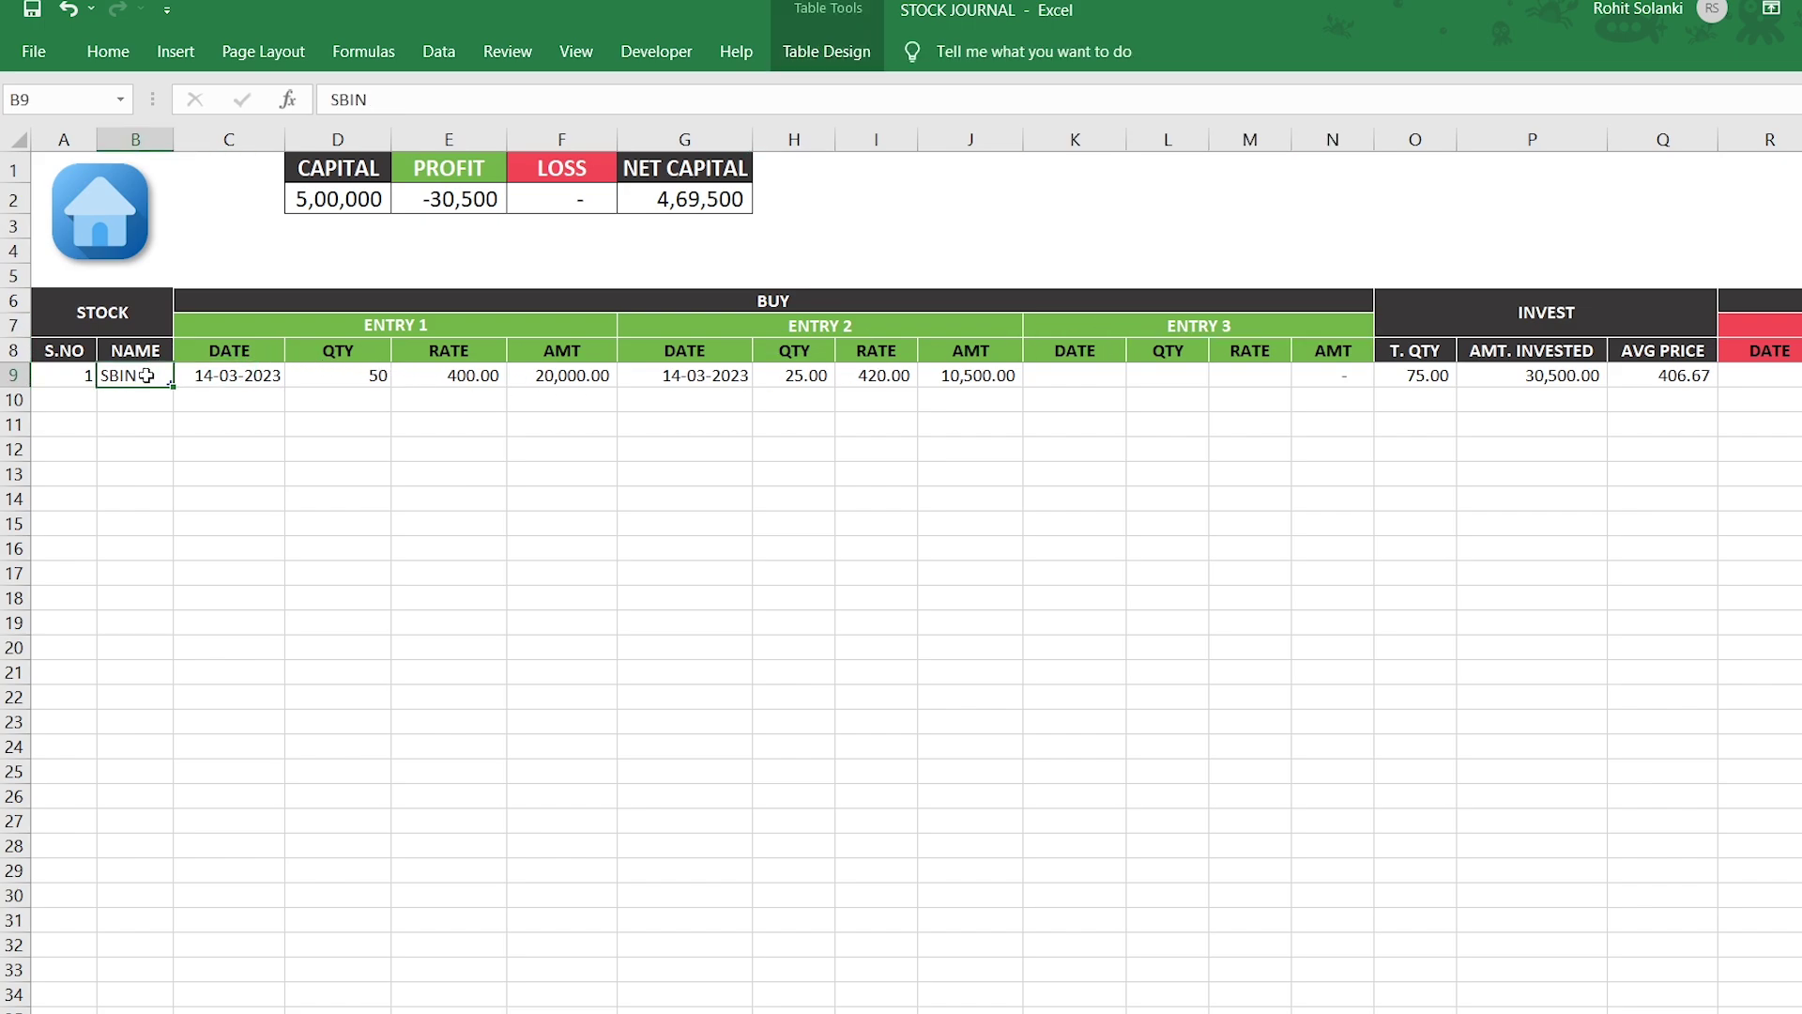
{"action": "left_click", "coordinate": [386, 330]}
{"action": "left_click", "coordinate": [754, 330]}
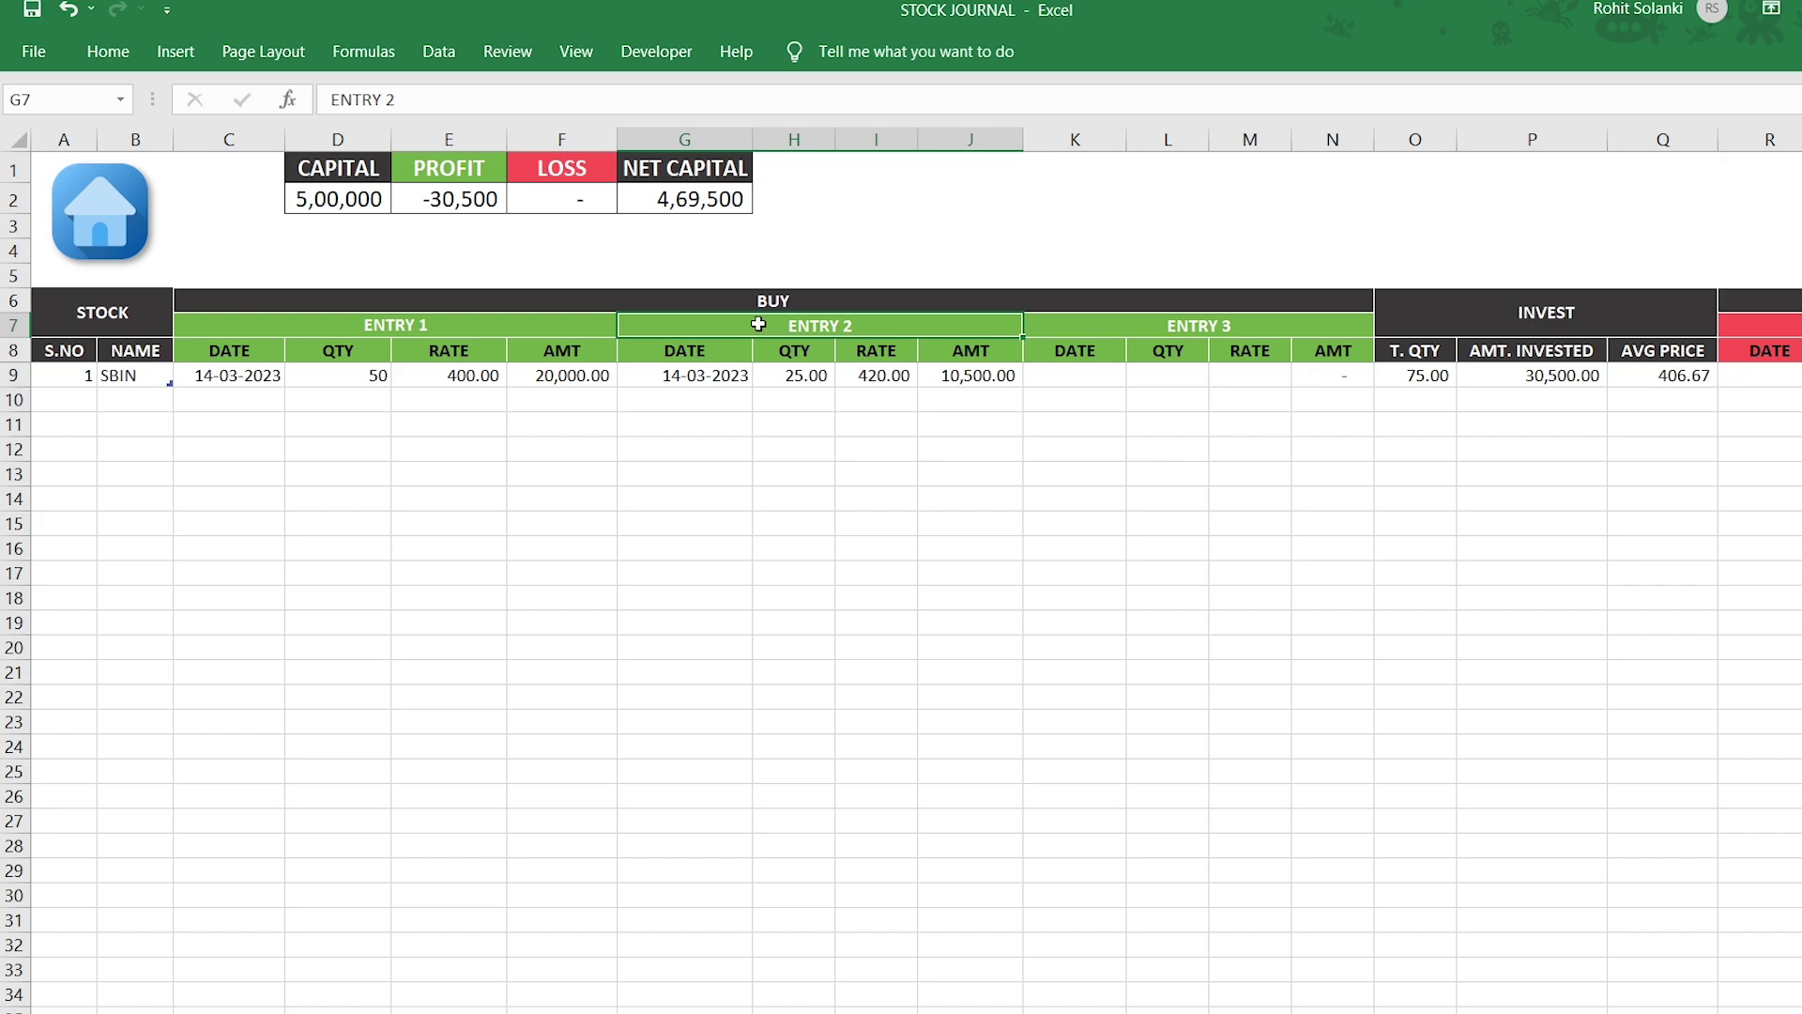
{"action": "left_click", "coordinate": [1474, 348]}
{"action": "left_click", "coordinate": [1492, 376]}
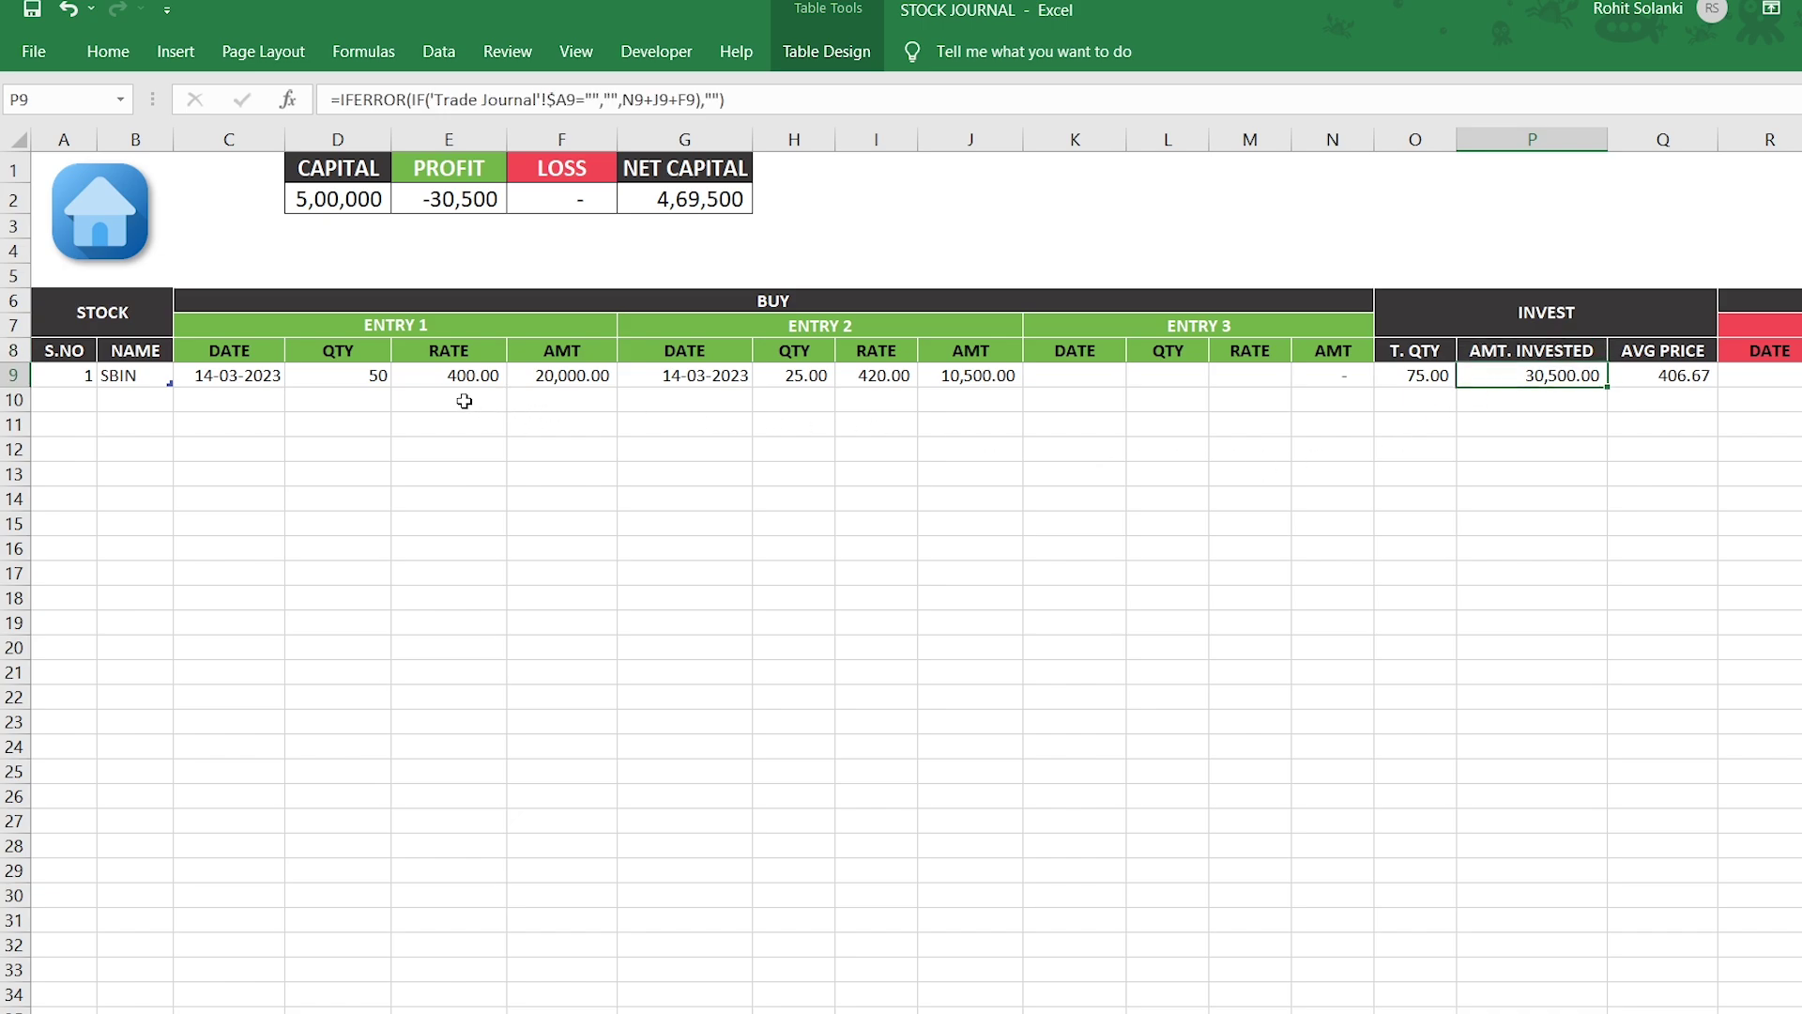
- Check the Entry 1 and Entry 2 rates, the average price formula and the T. QTY formula
{"action": "left_click", "coordinate": [427, 378]}
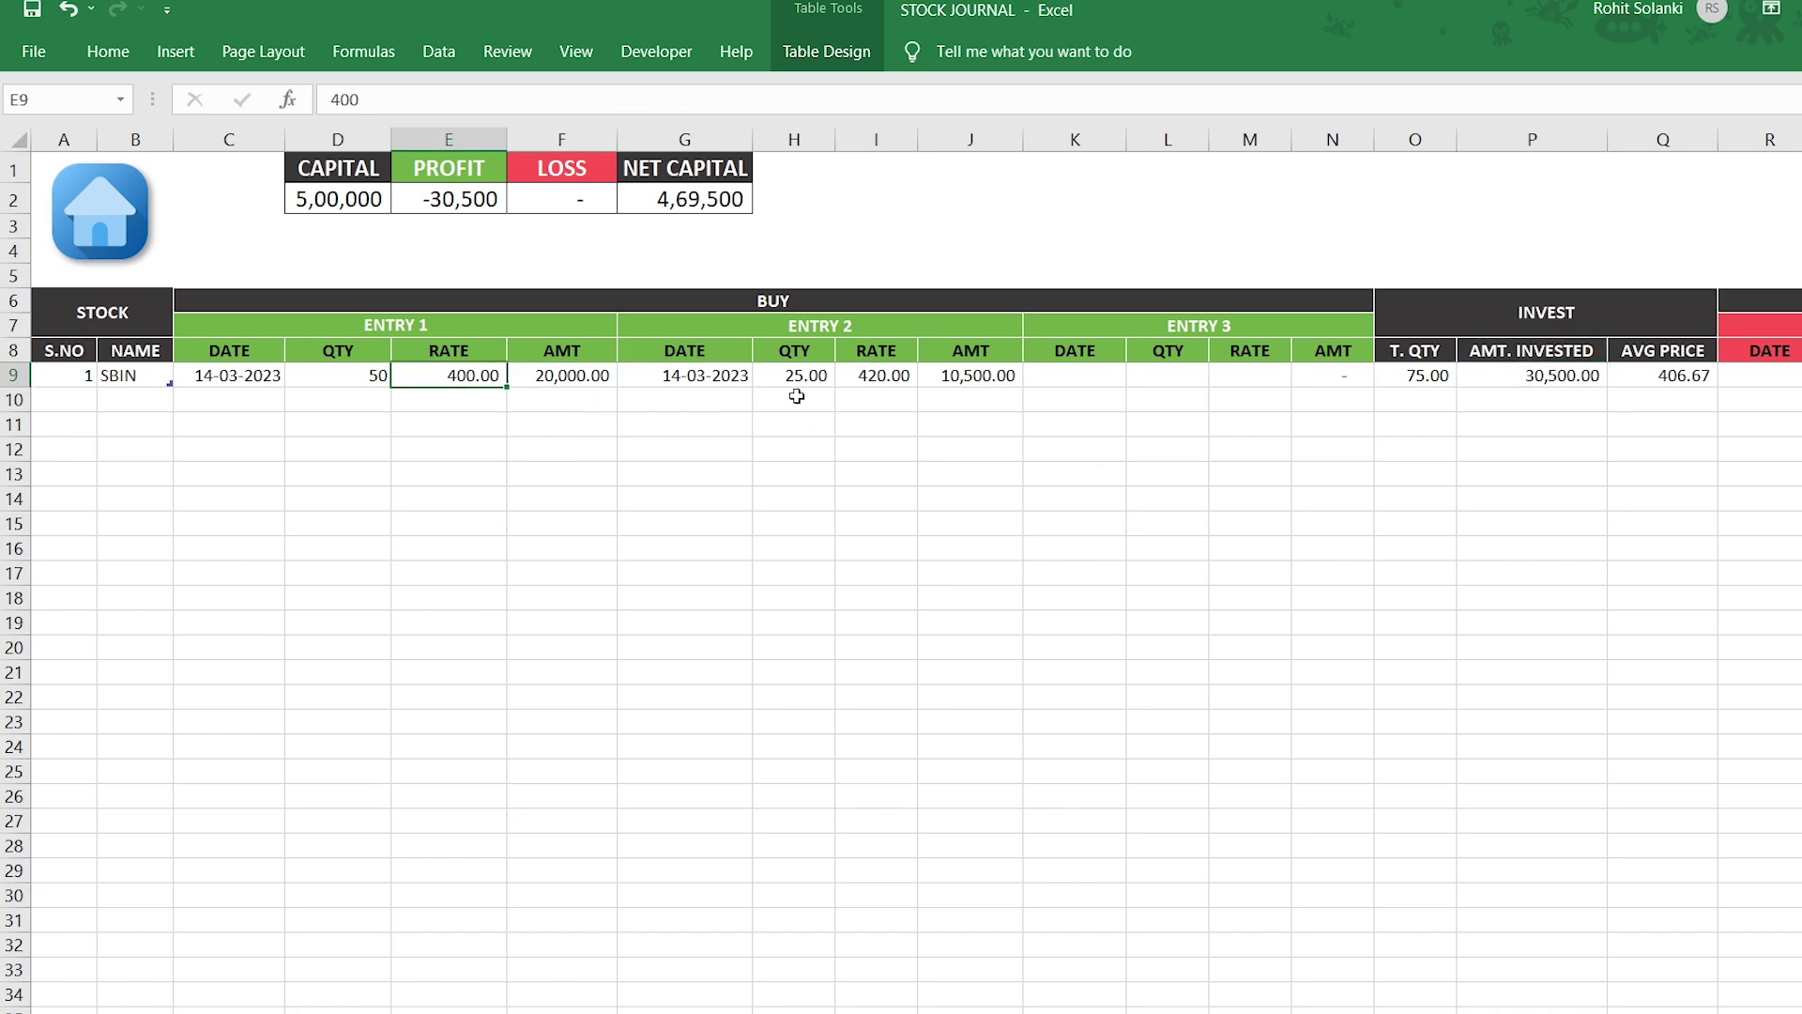
{"action": "left_click", "coordinate": [852, 377]}
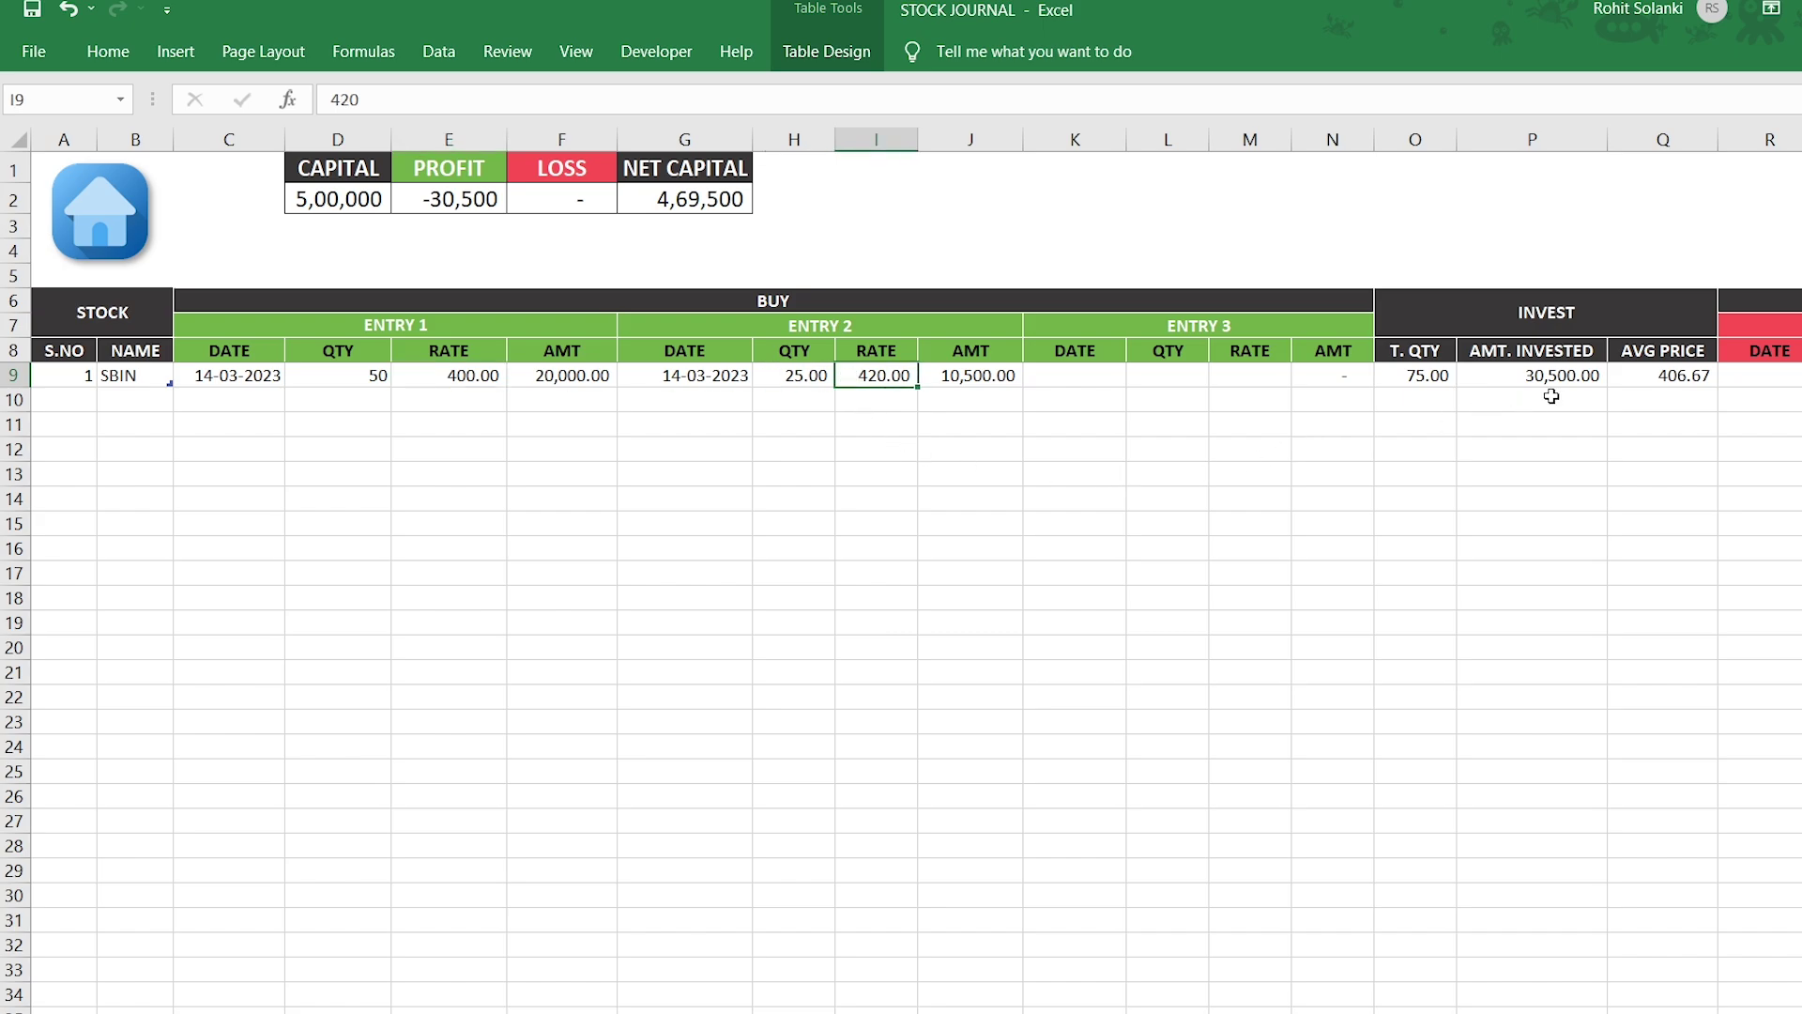
{"action": "left_click", "coordinate": [1636, 373]}
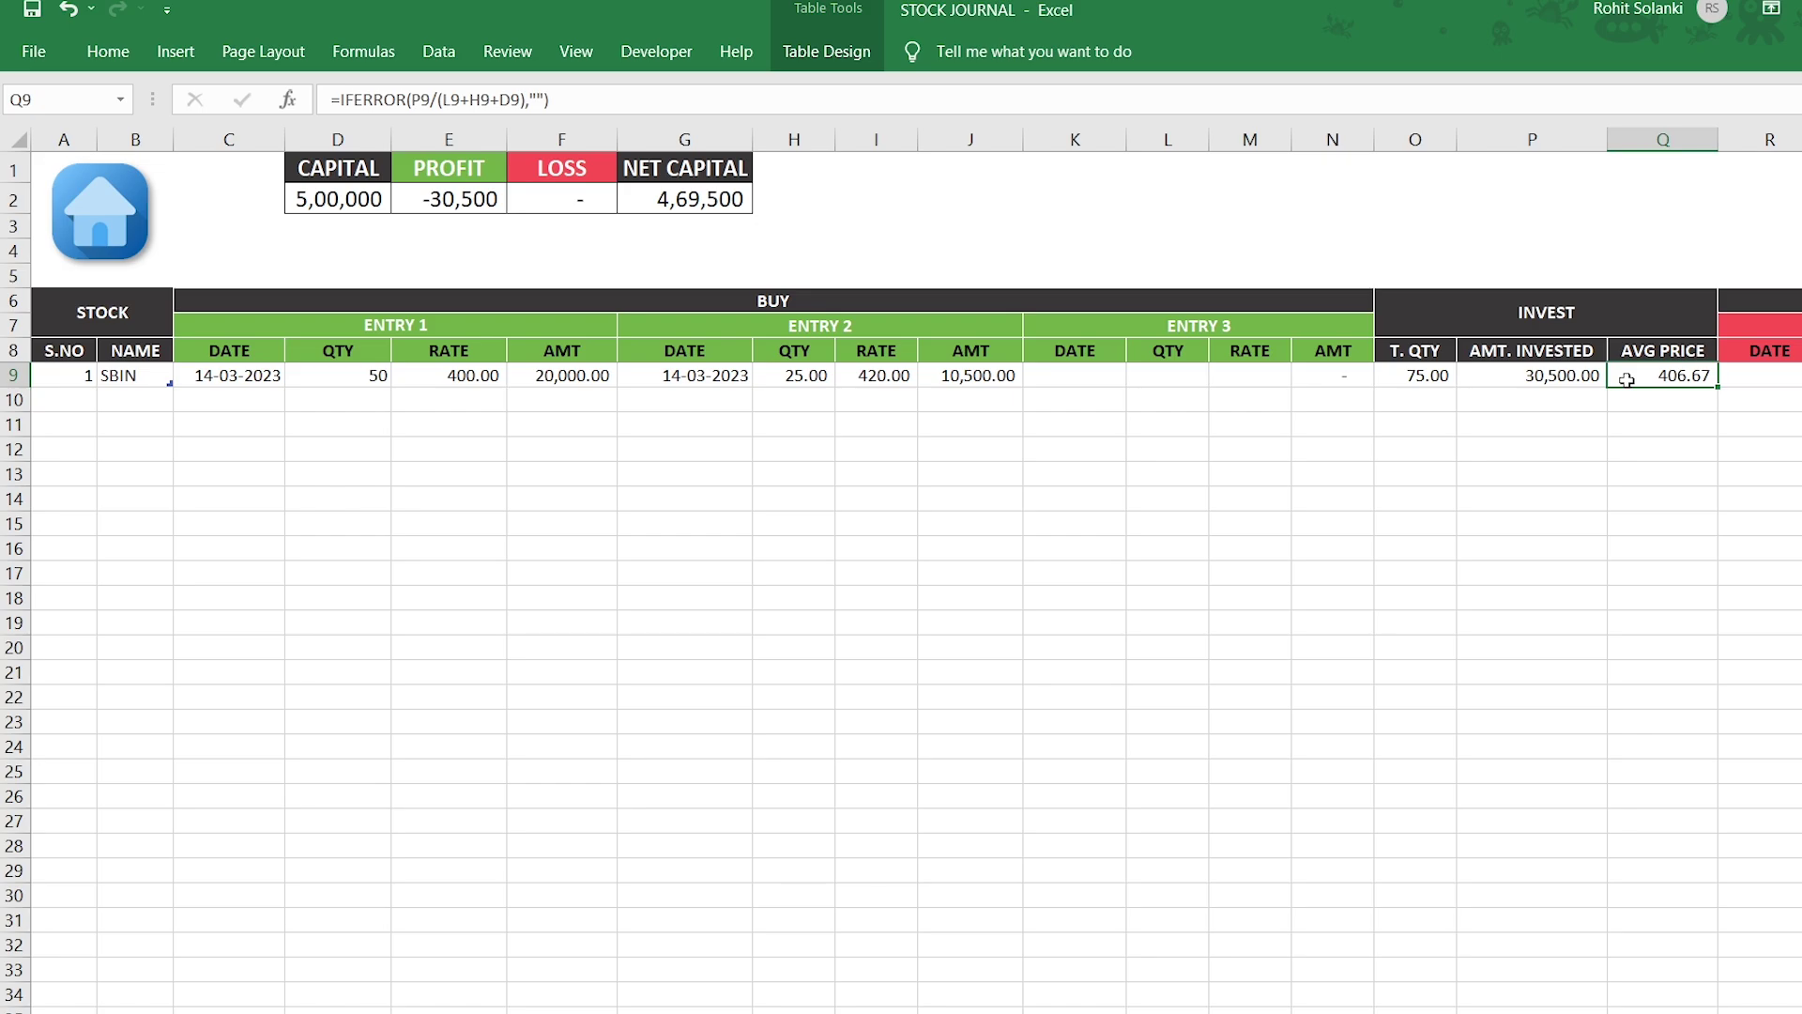
{"action": "left_click", "coordinate": [1410, 351]}
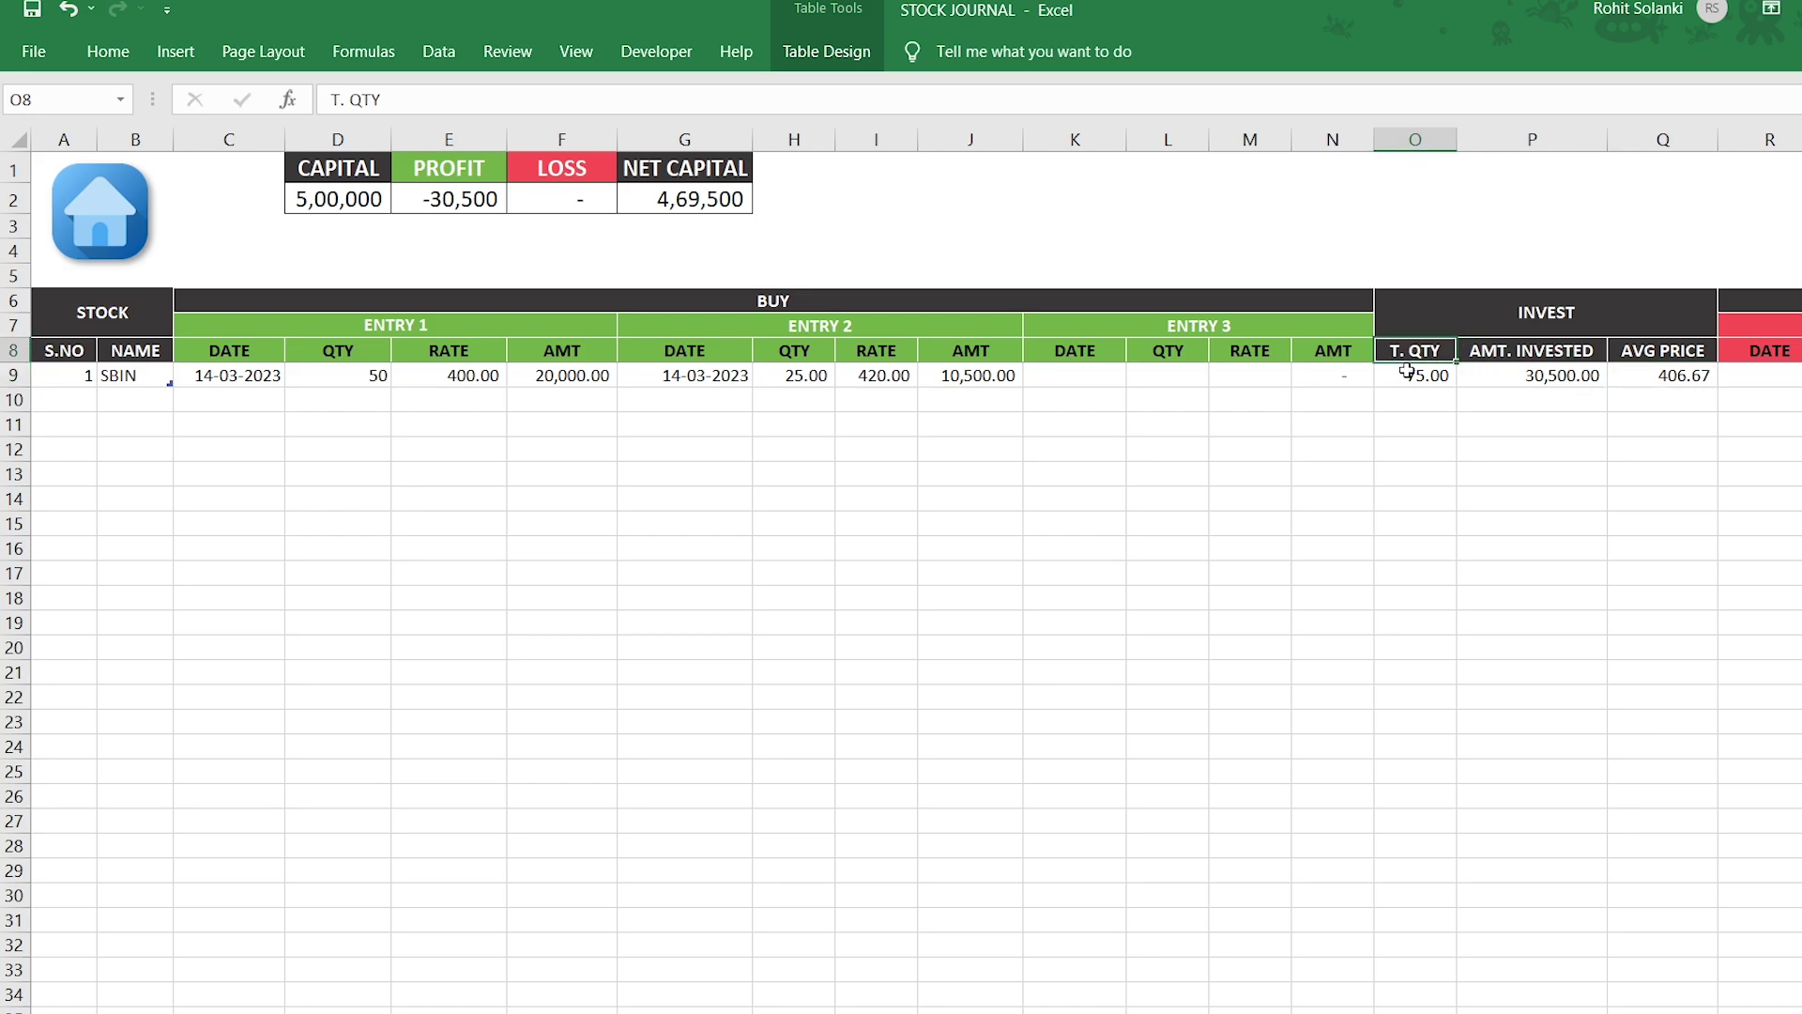
{"action": "left_click", "coordinate": [1406, 374]}
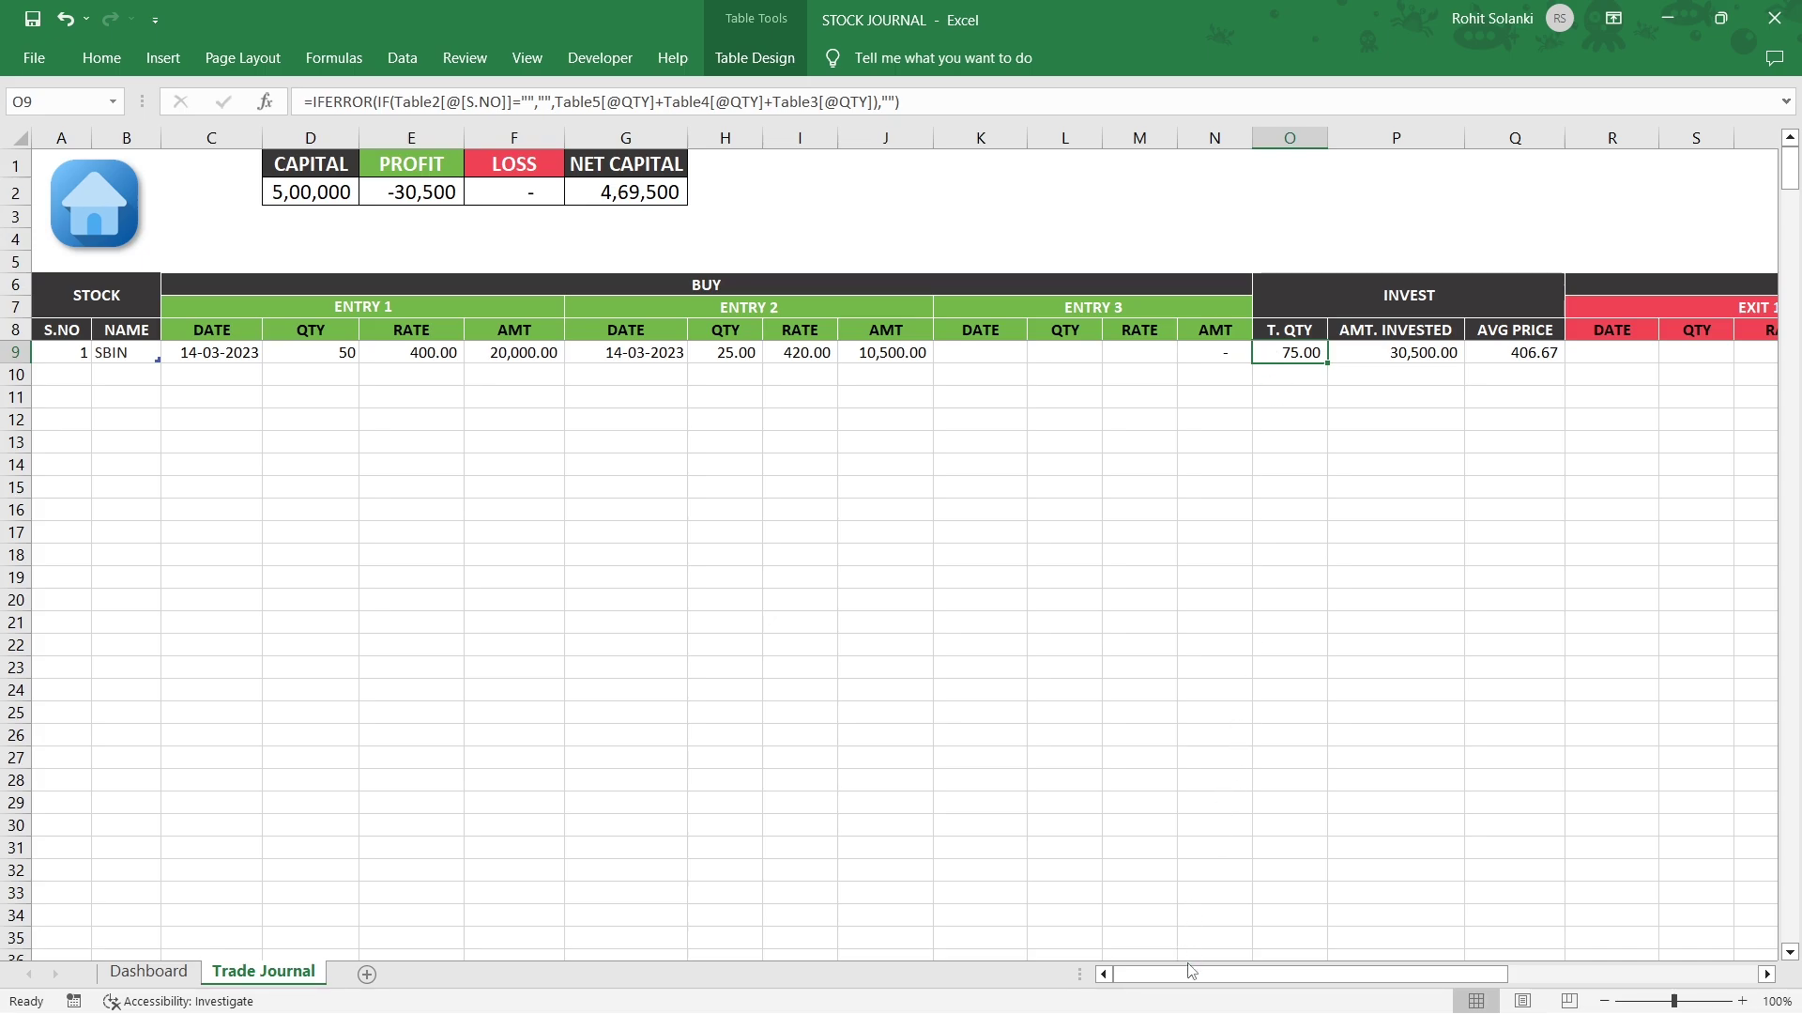
- Enter SBIN's first exit: date 14-03-2023, quantity 75, rate 500
{"action": "left_click_drag", "start_coordinate": [1190, 972], "coordinate": [1715, 976]}
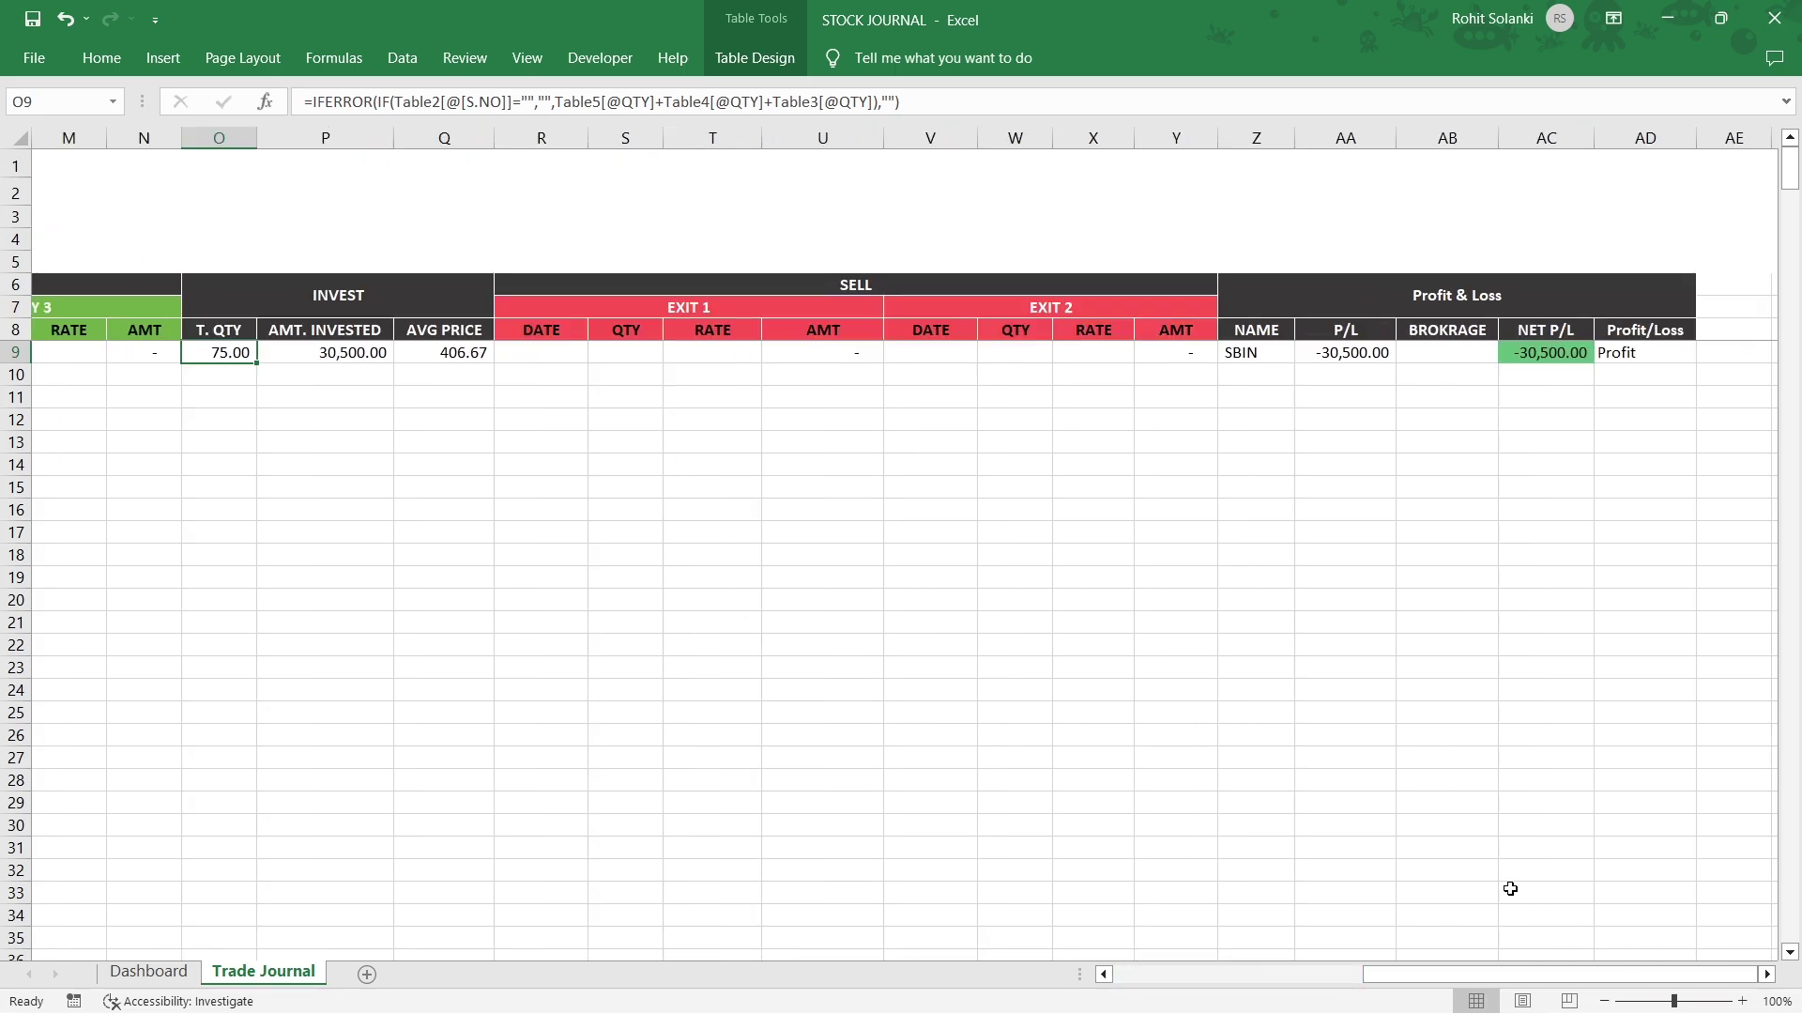
{"action": "left_click", "coordinate": [762, 316]}
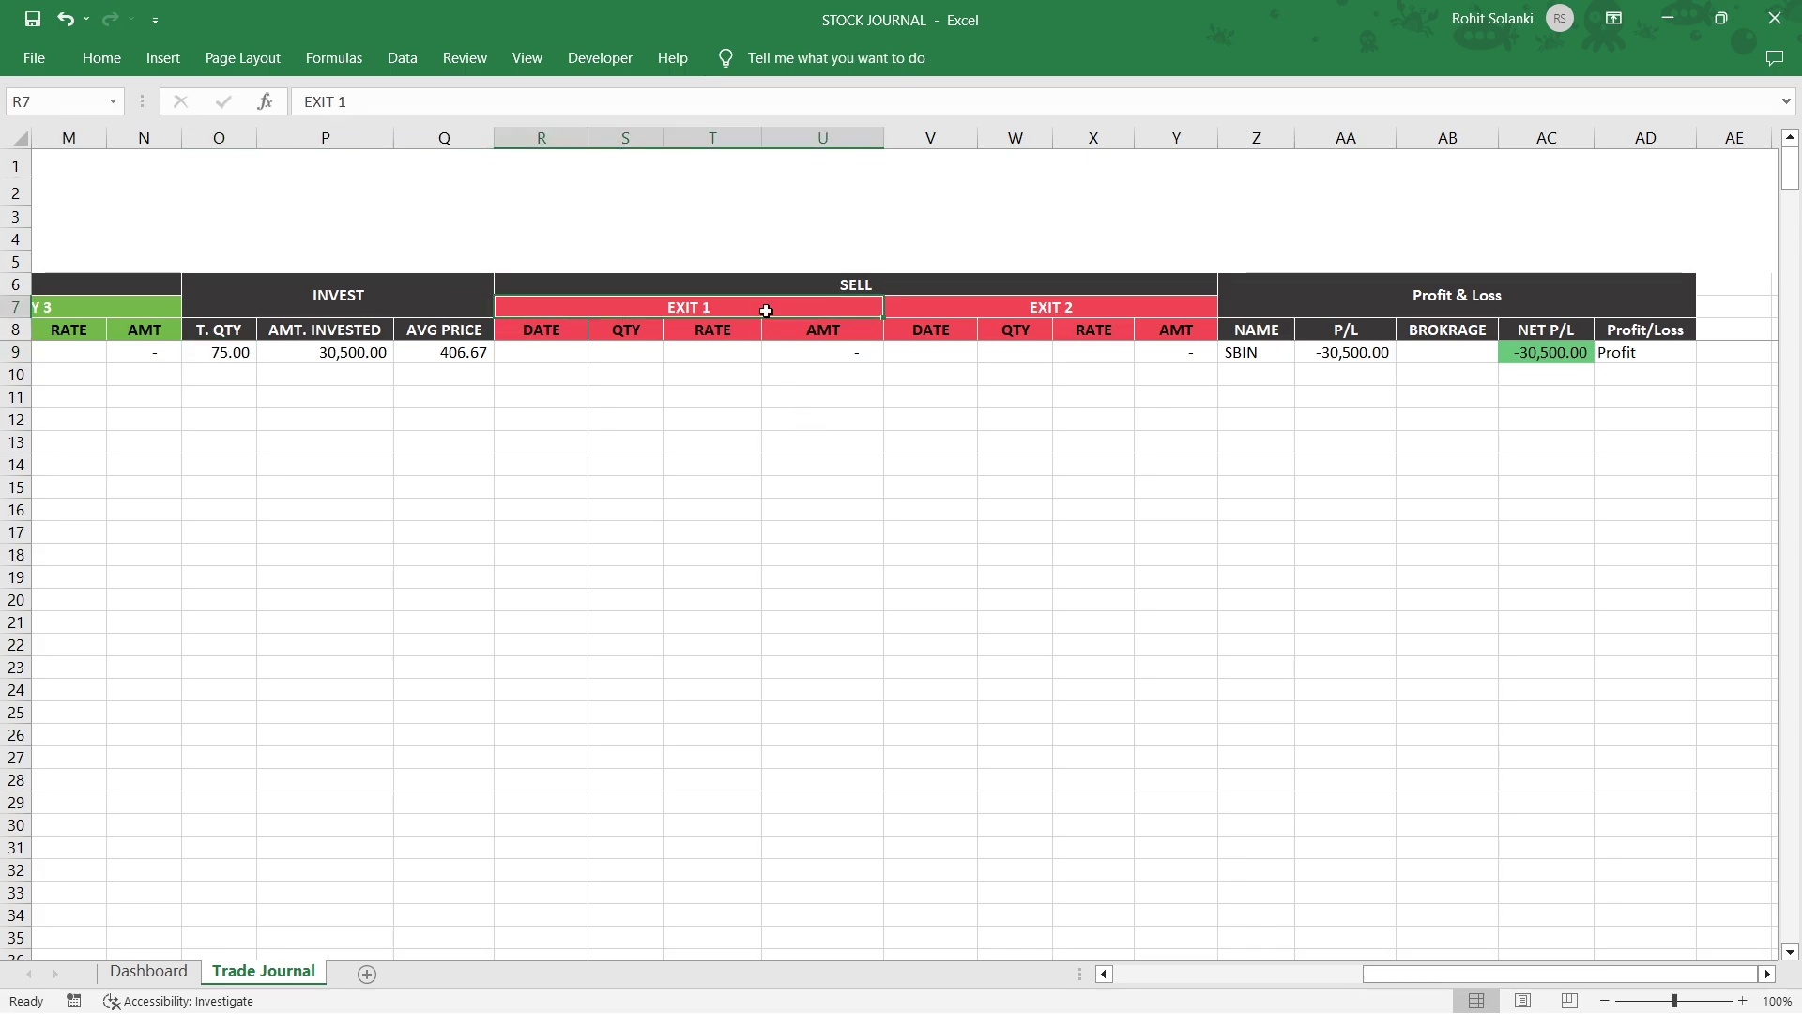
{"action": "left_click", "coordinate": [909, 301]}
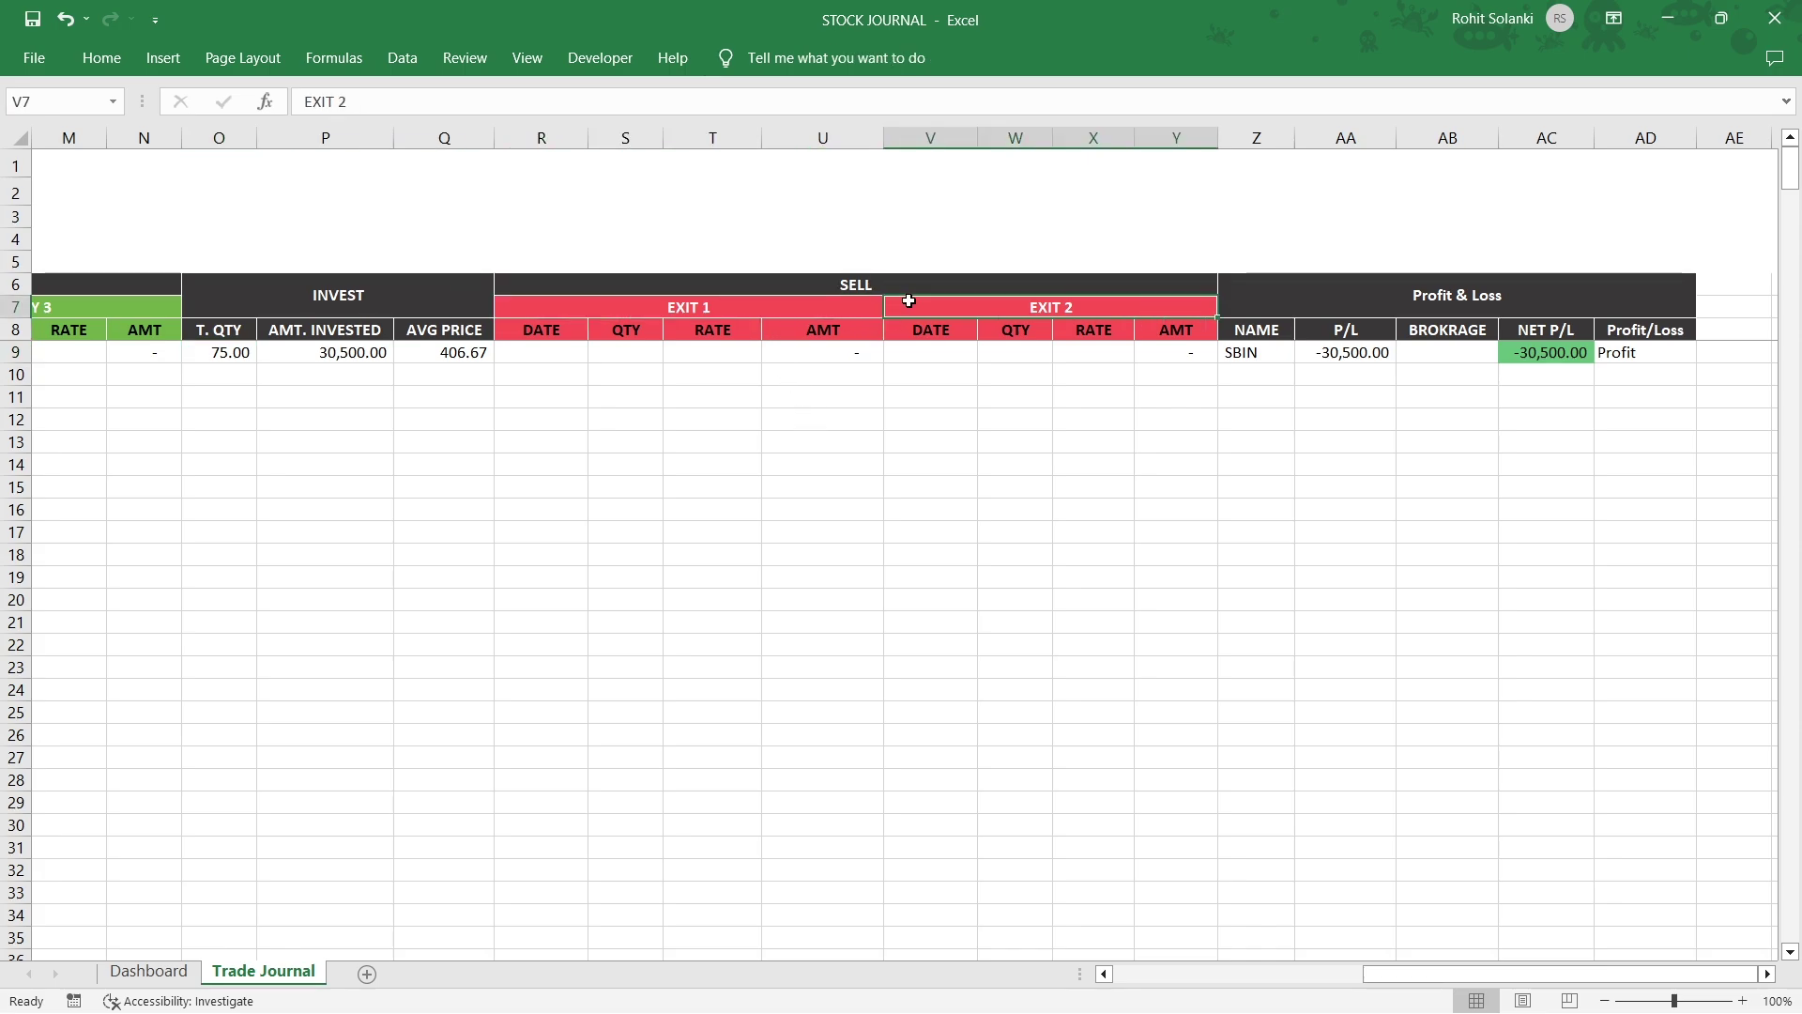
{"action": "left_click", "coordinate": [557, 357]}
{"action": "type", "text": "14-03-2023"}
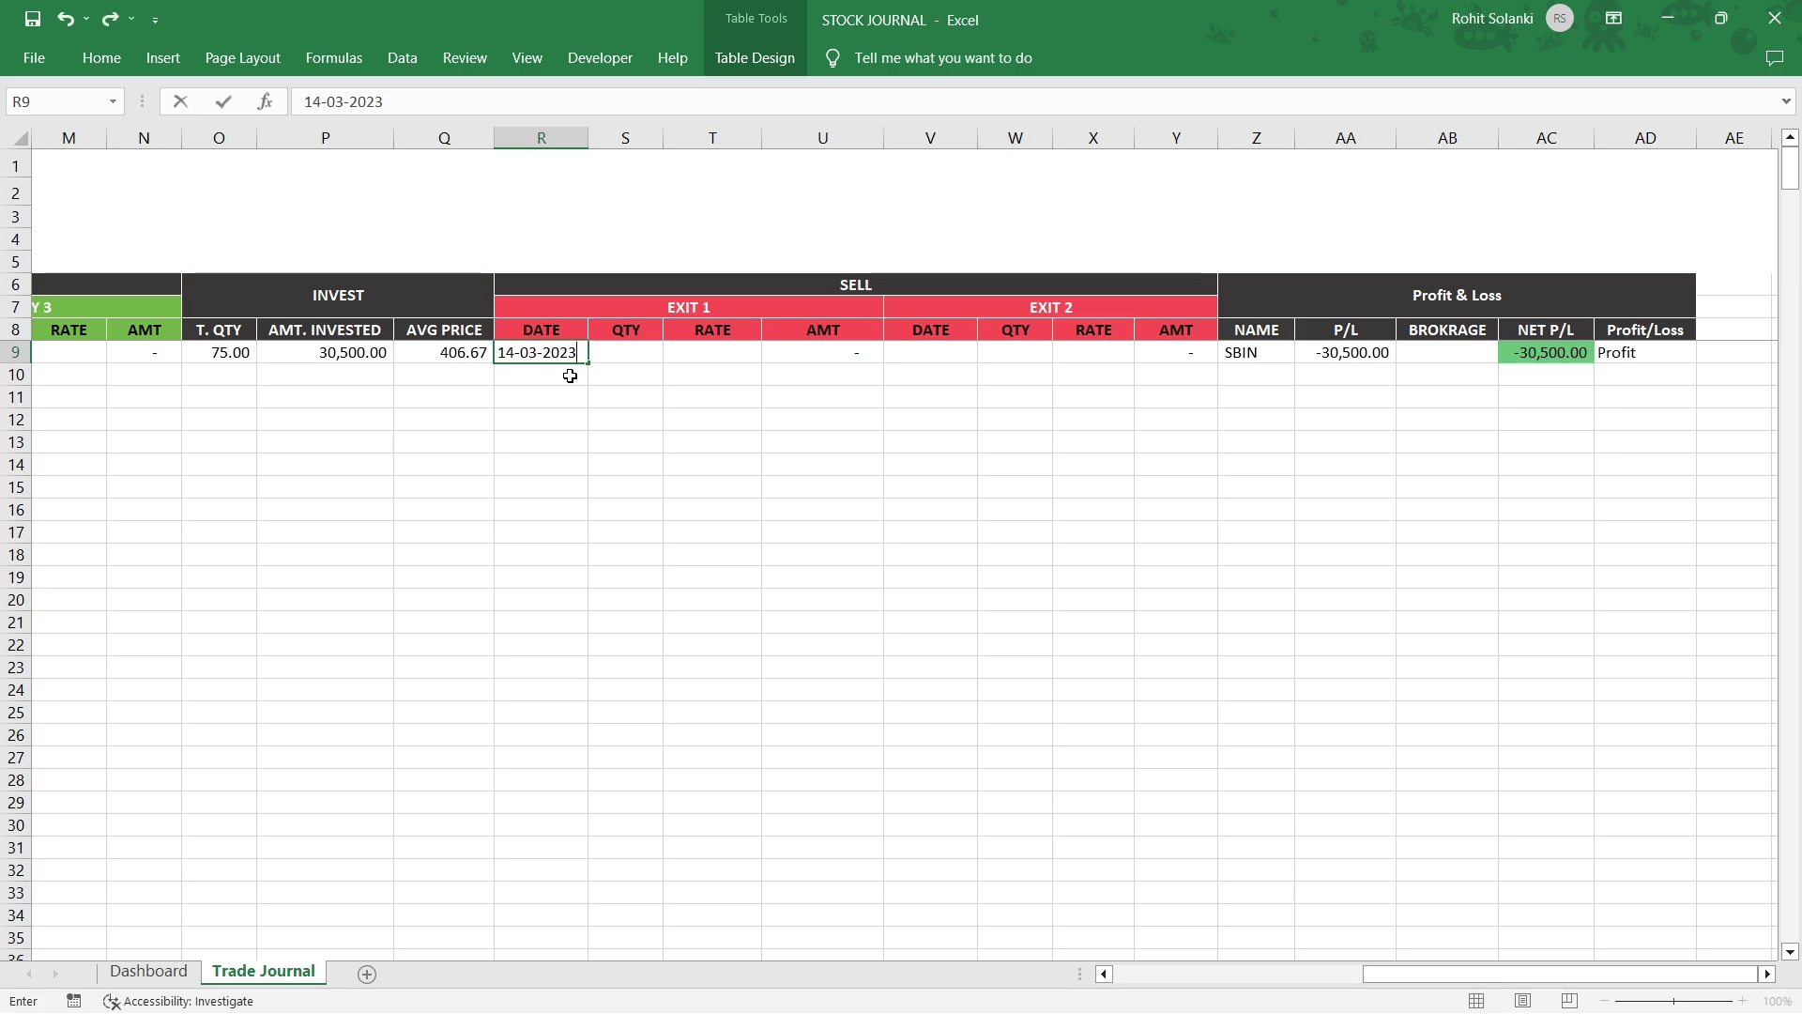
{"action": "key", "text": "Tab"}
{"action": "type", "text": "7"}
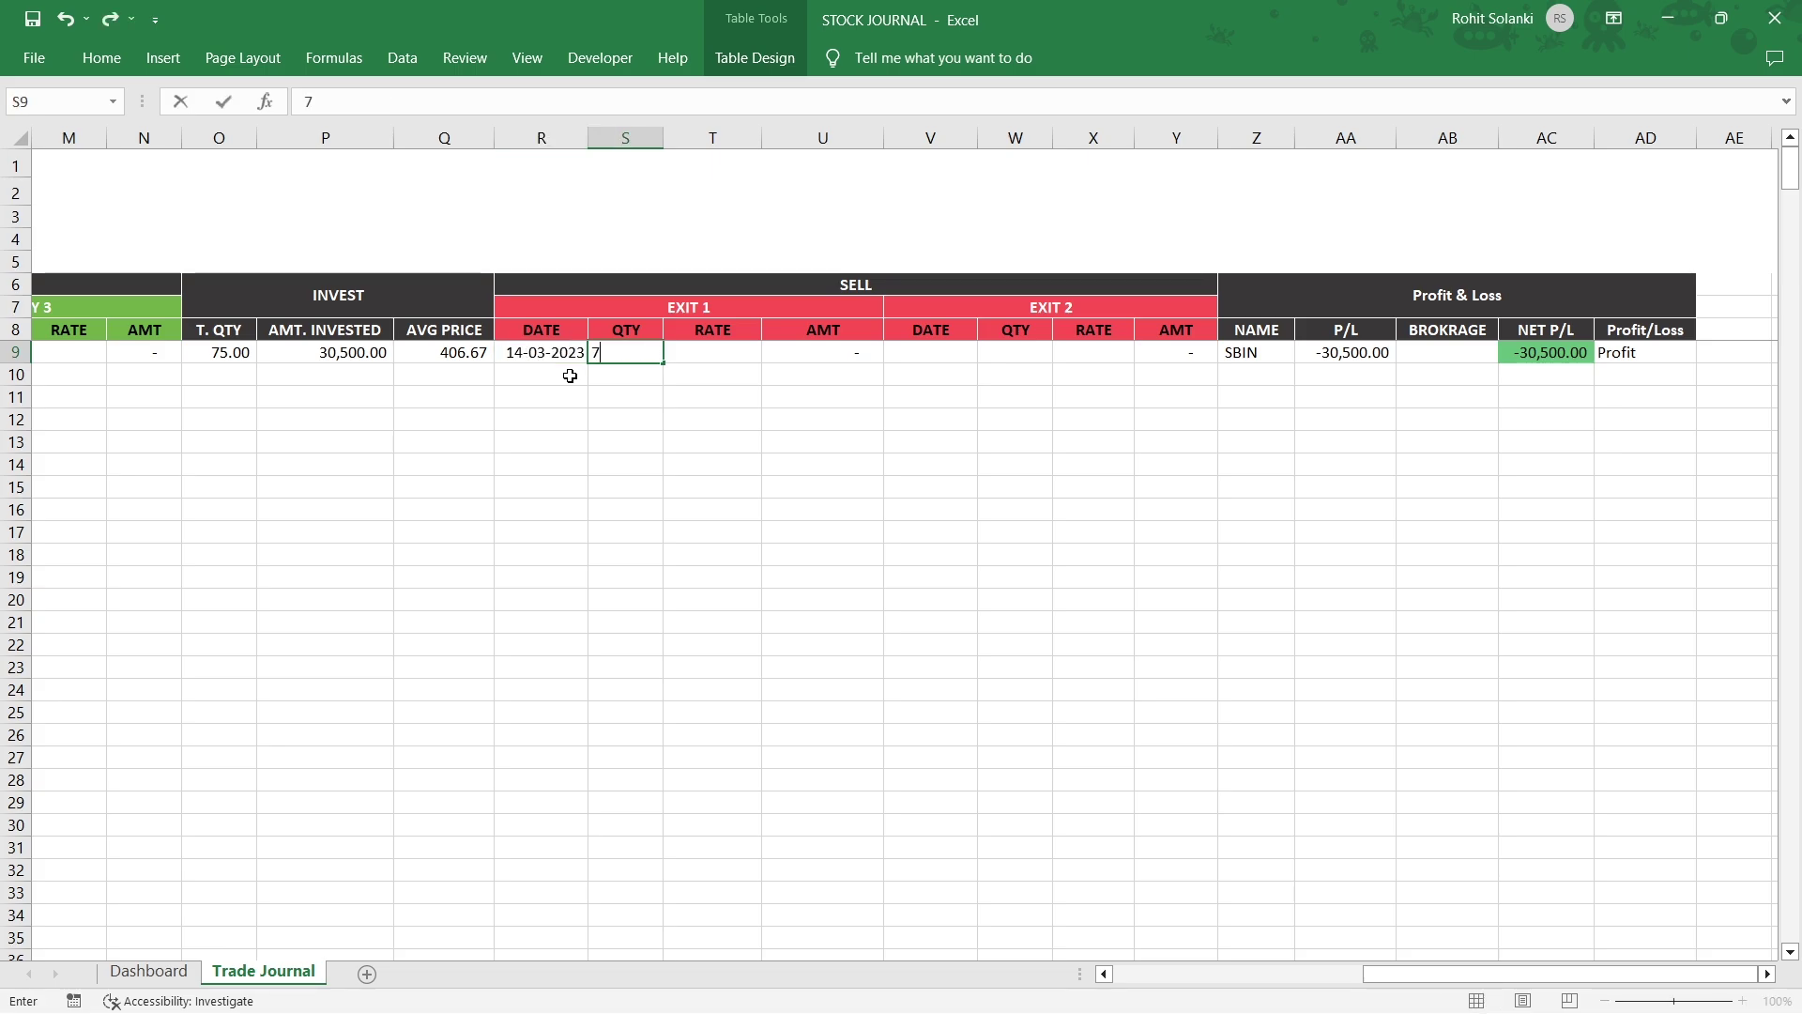
{"action": "type", "text": "5"}
{"action": "key", "text": "Tab"}
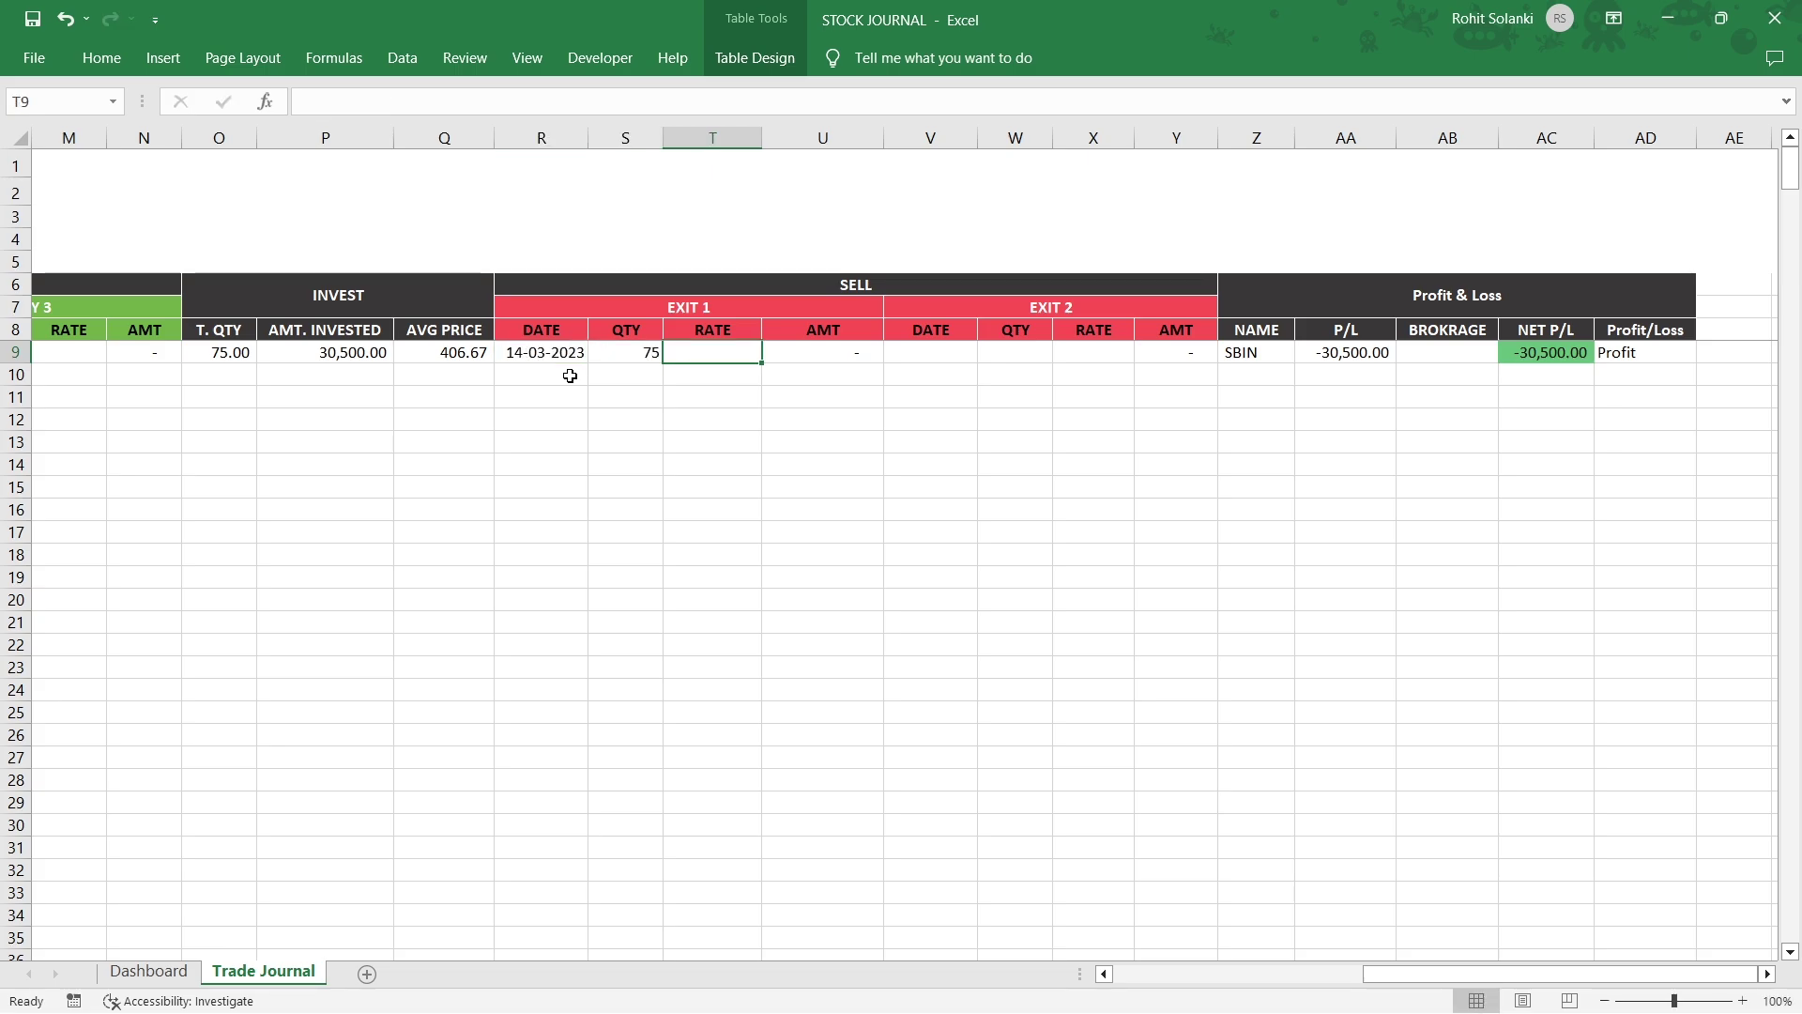
{"action": "type", "text": "500"}
{"action": "key", "text": "Return"}
{"action": "key", "text": "Up"}
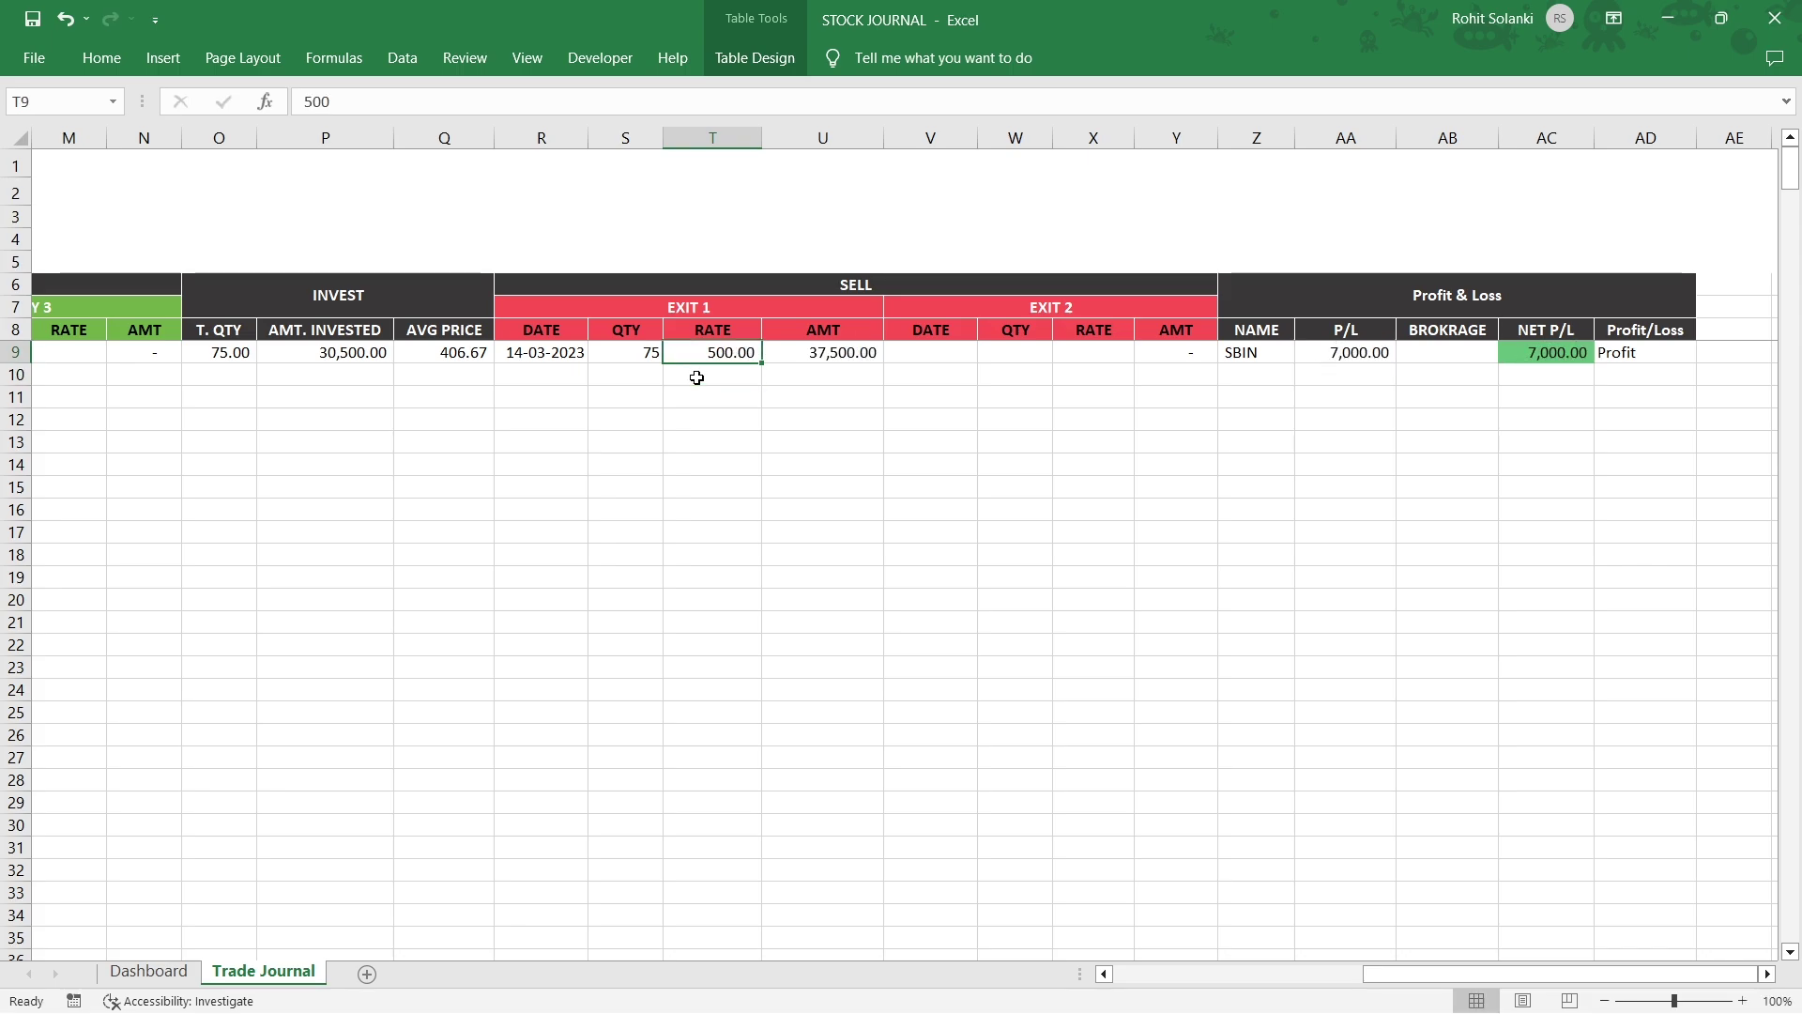
- Check the Exit 1 amount formula and correct the exit quantity to 40
{"action": "left_click", "coordinate": [796, 353]}
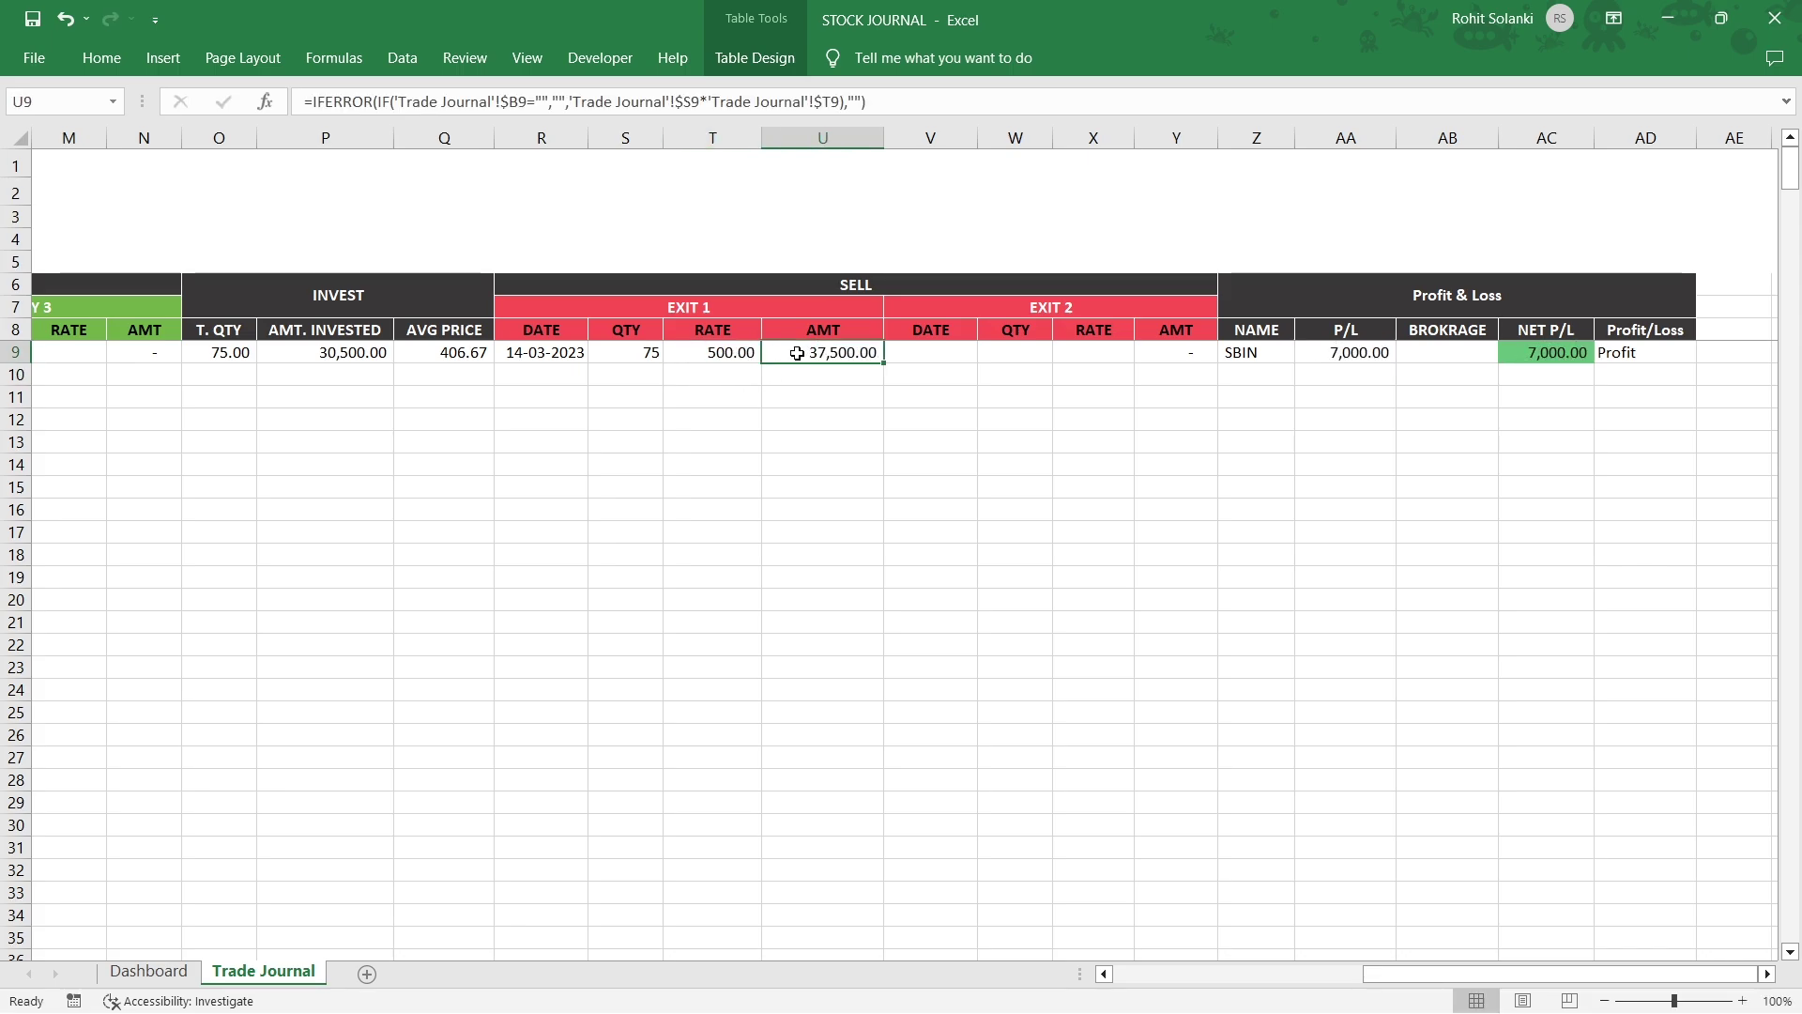
{"action": "left_click", "coordinate": [630, 357]}
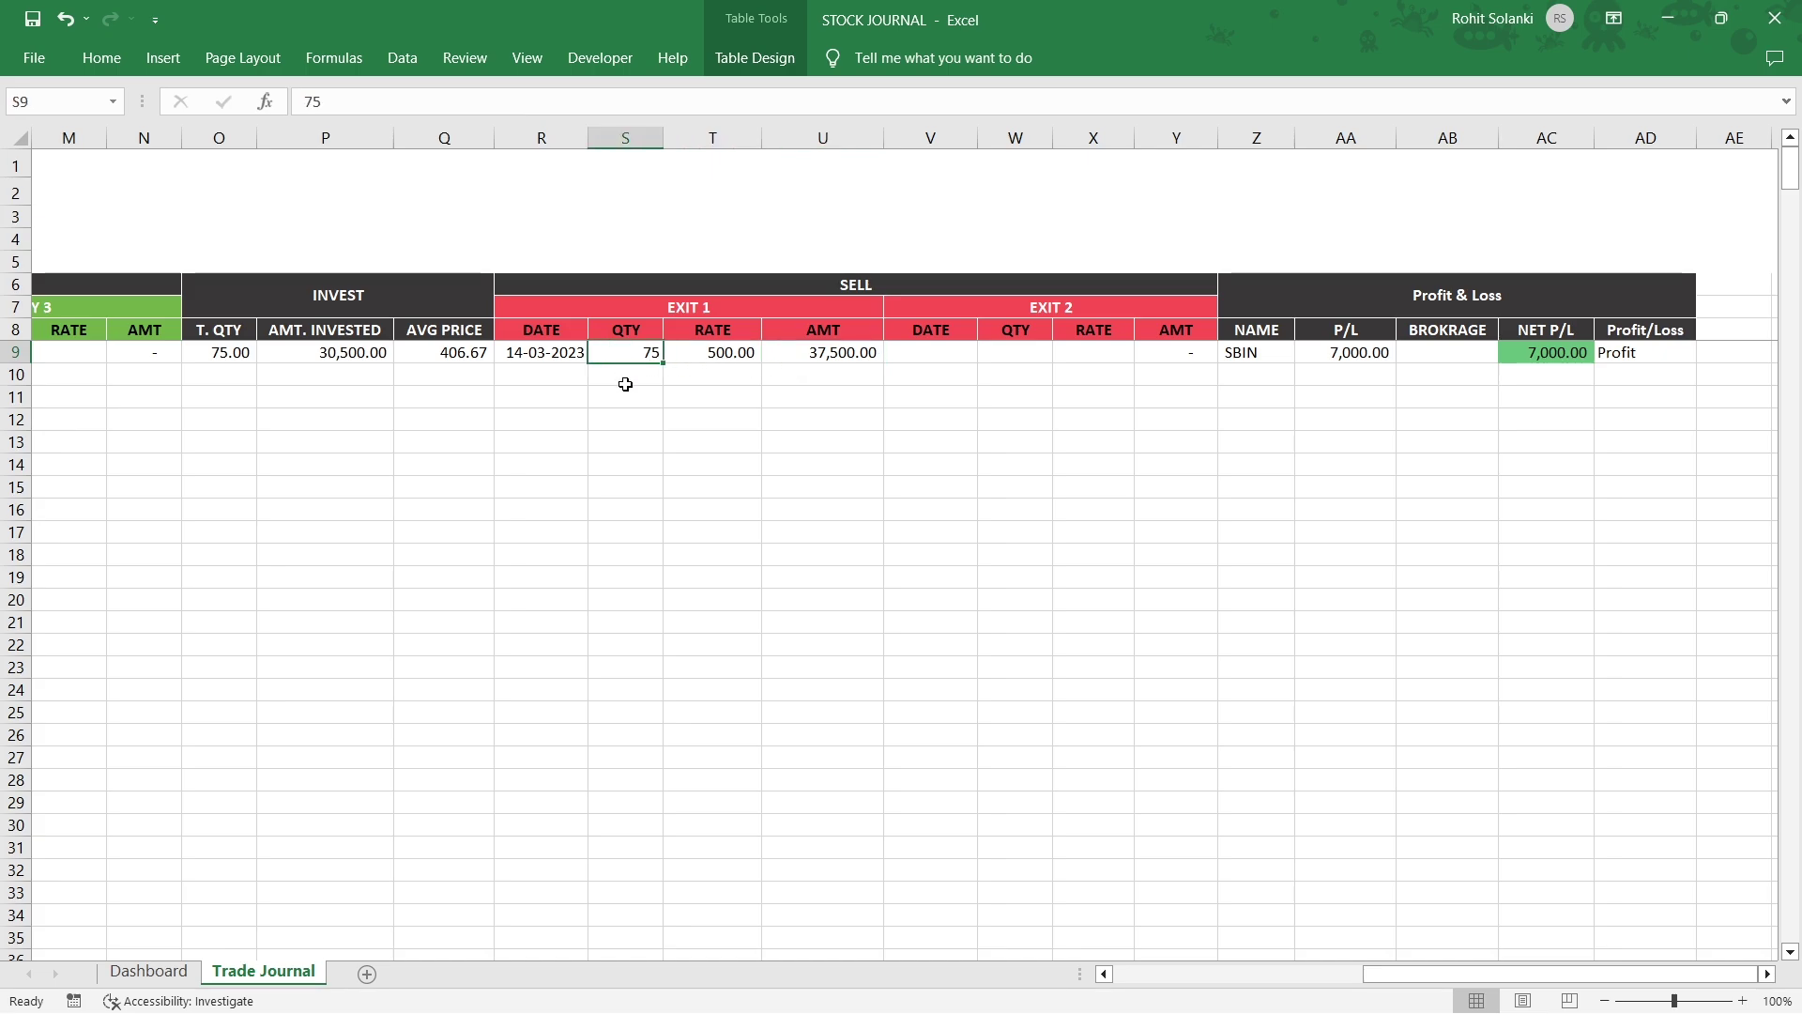
{"action": "type", "text": "40"}
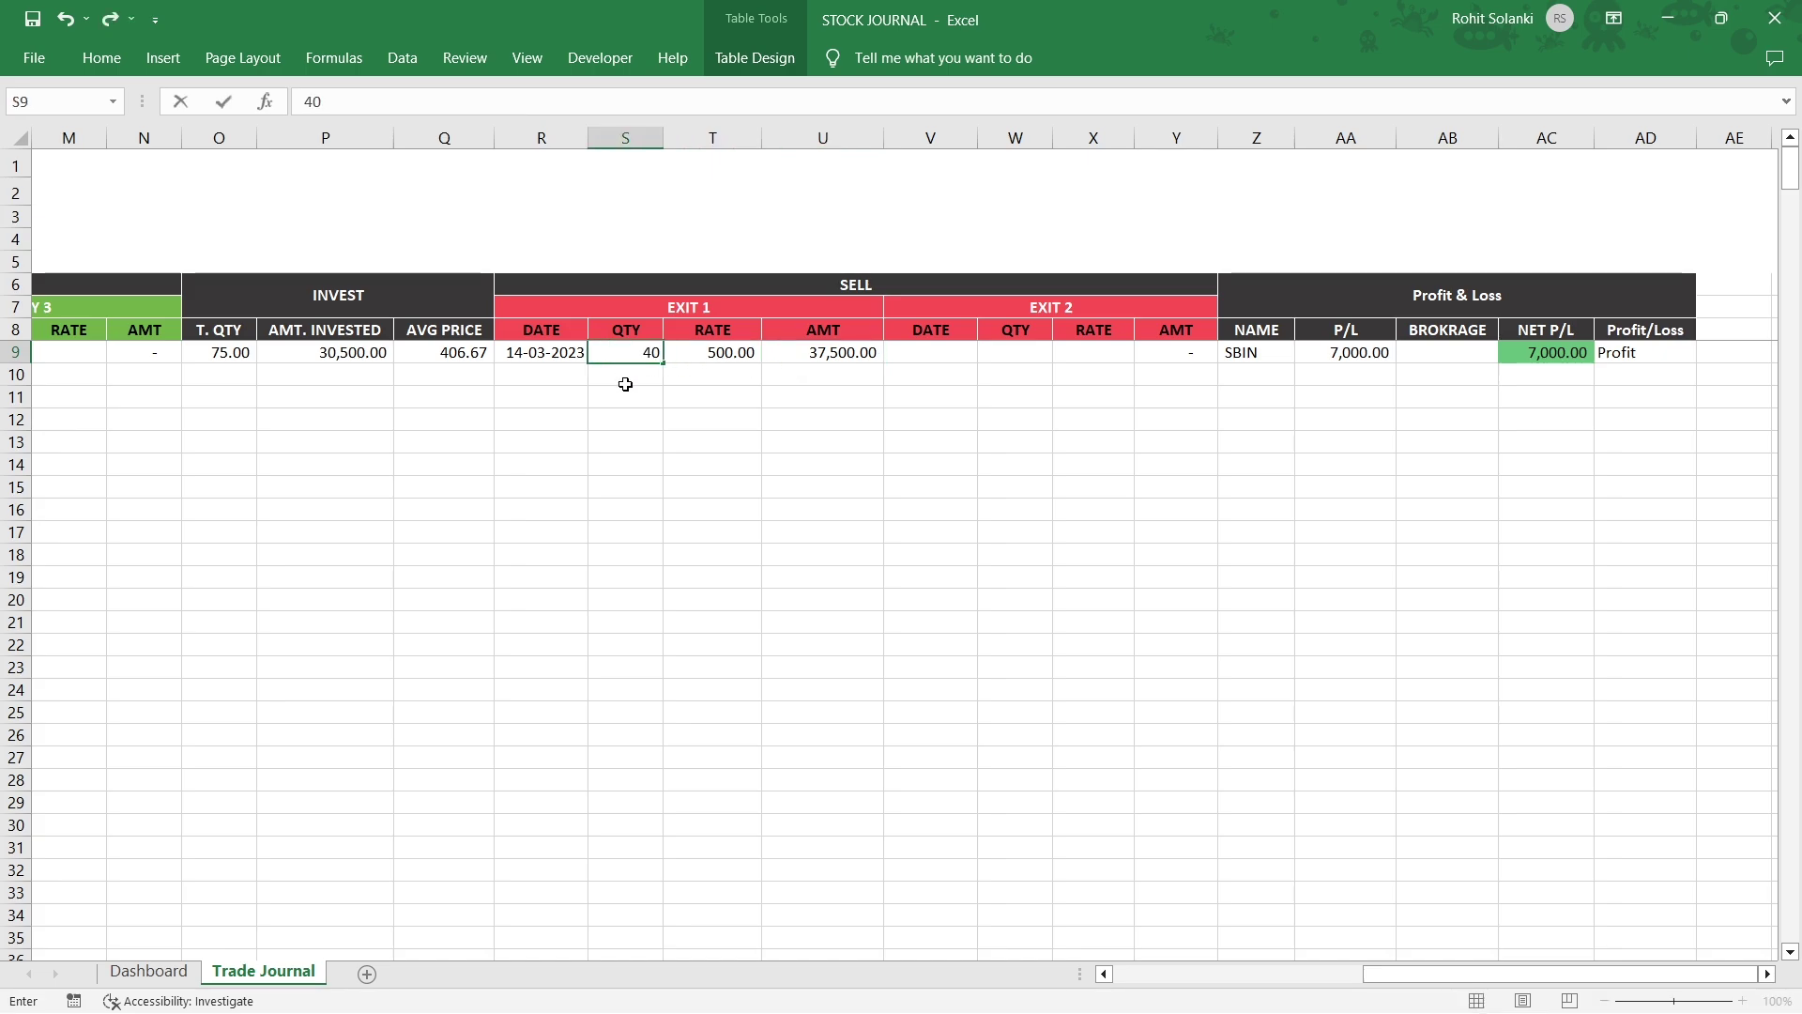
{"action": "left_click", "coordinate": [631, 378]}
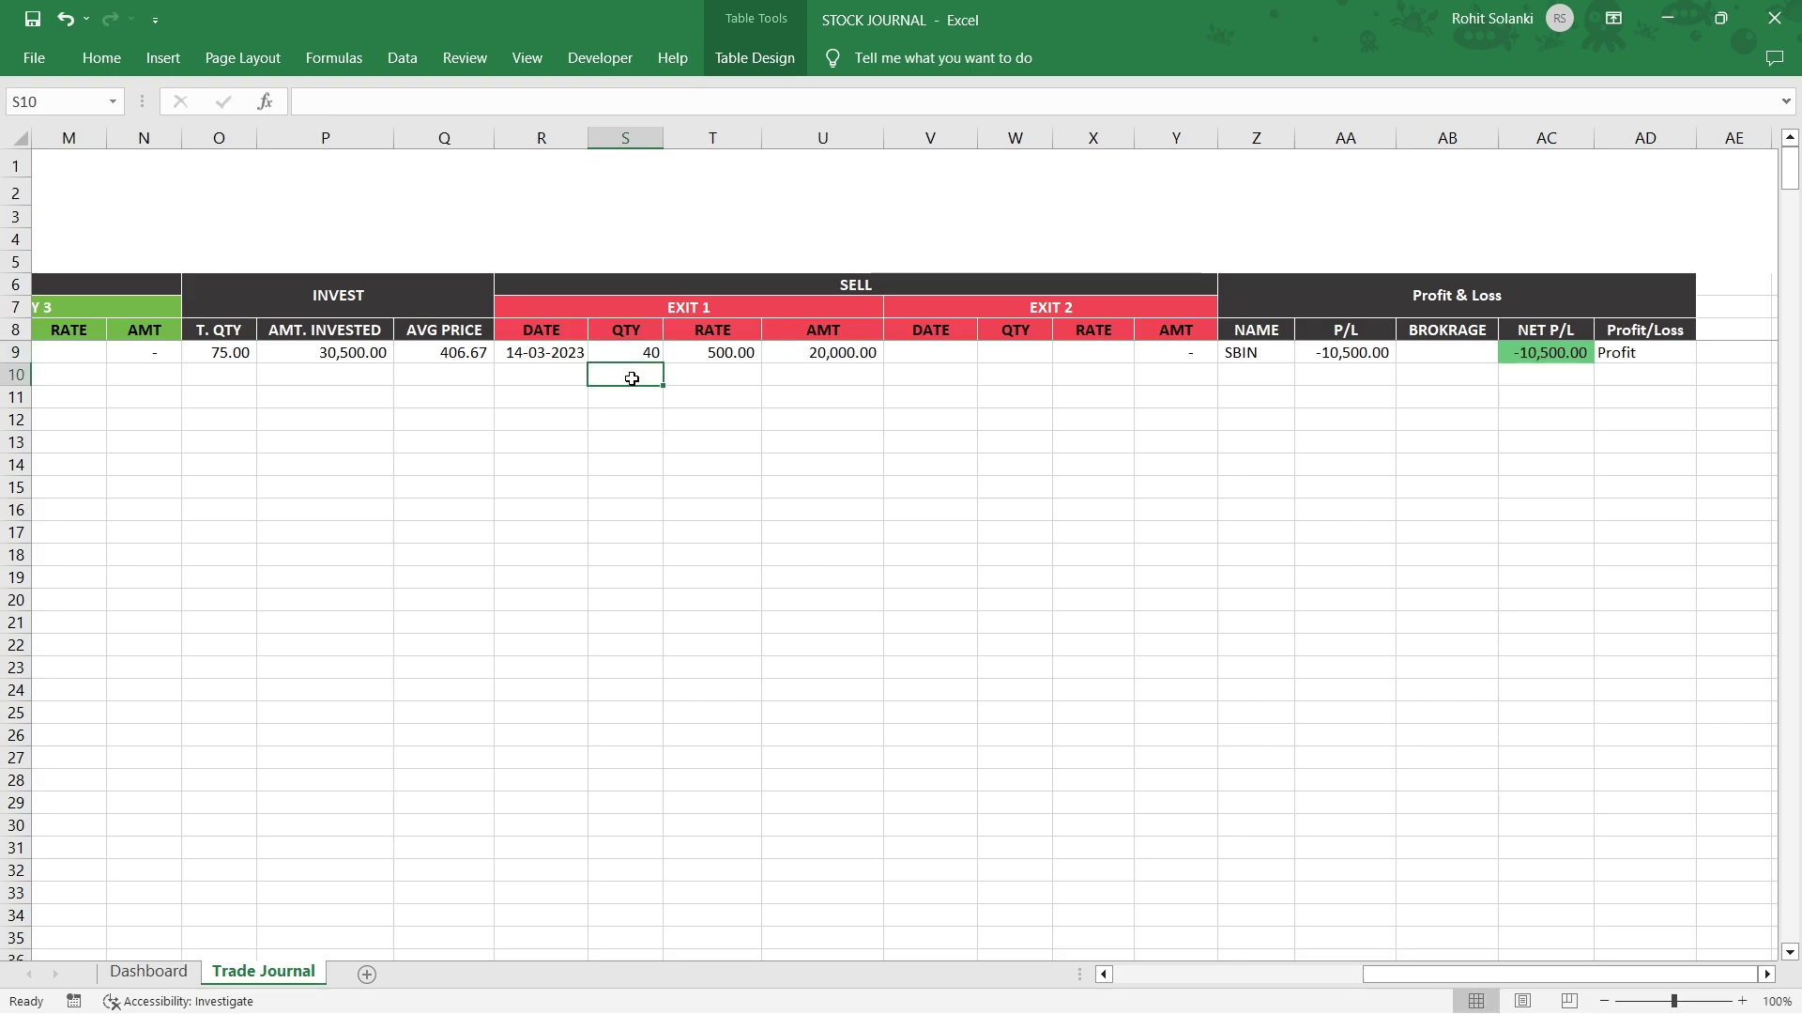
- Enter SBIN's second exit: today's date 14-03-2023, 35 shares at 510
{"action": "left_click", "coordinate": [944, 355]}
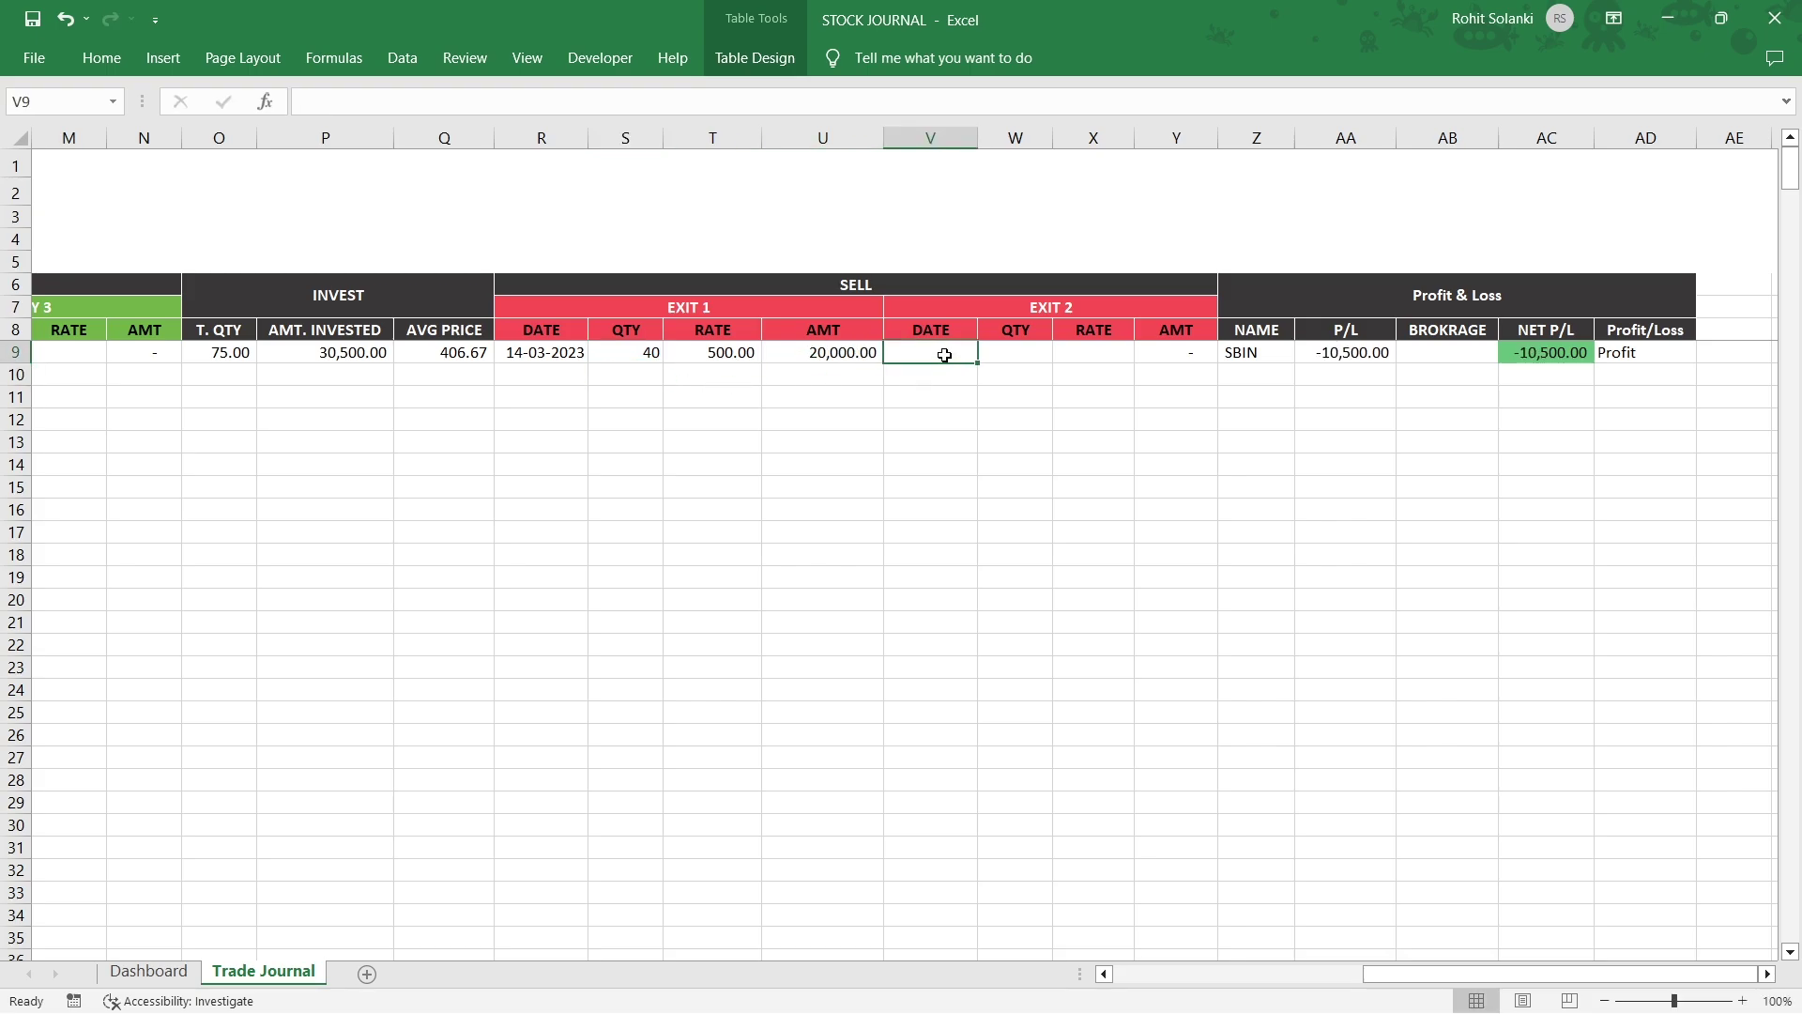
{"action": "key", "text": "ctrl+semicolon"}
{"action": "key", "text": "Tab"}
{"action": "type", "text": "35"}
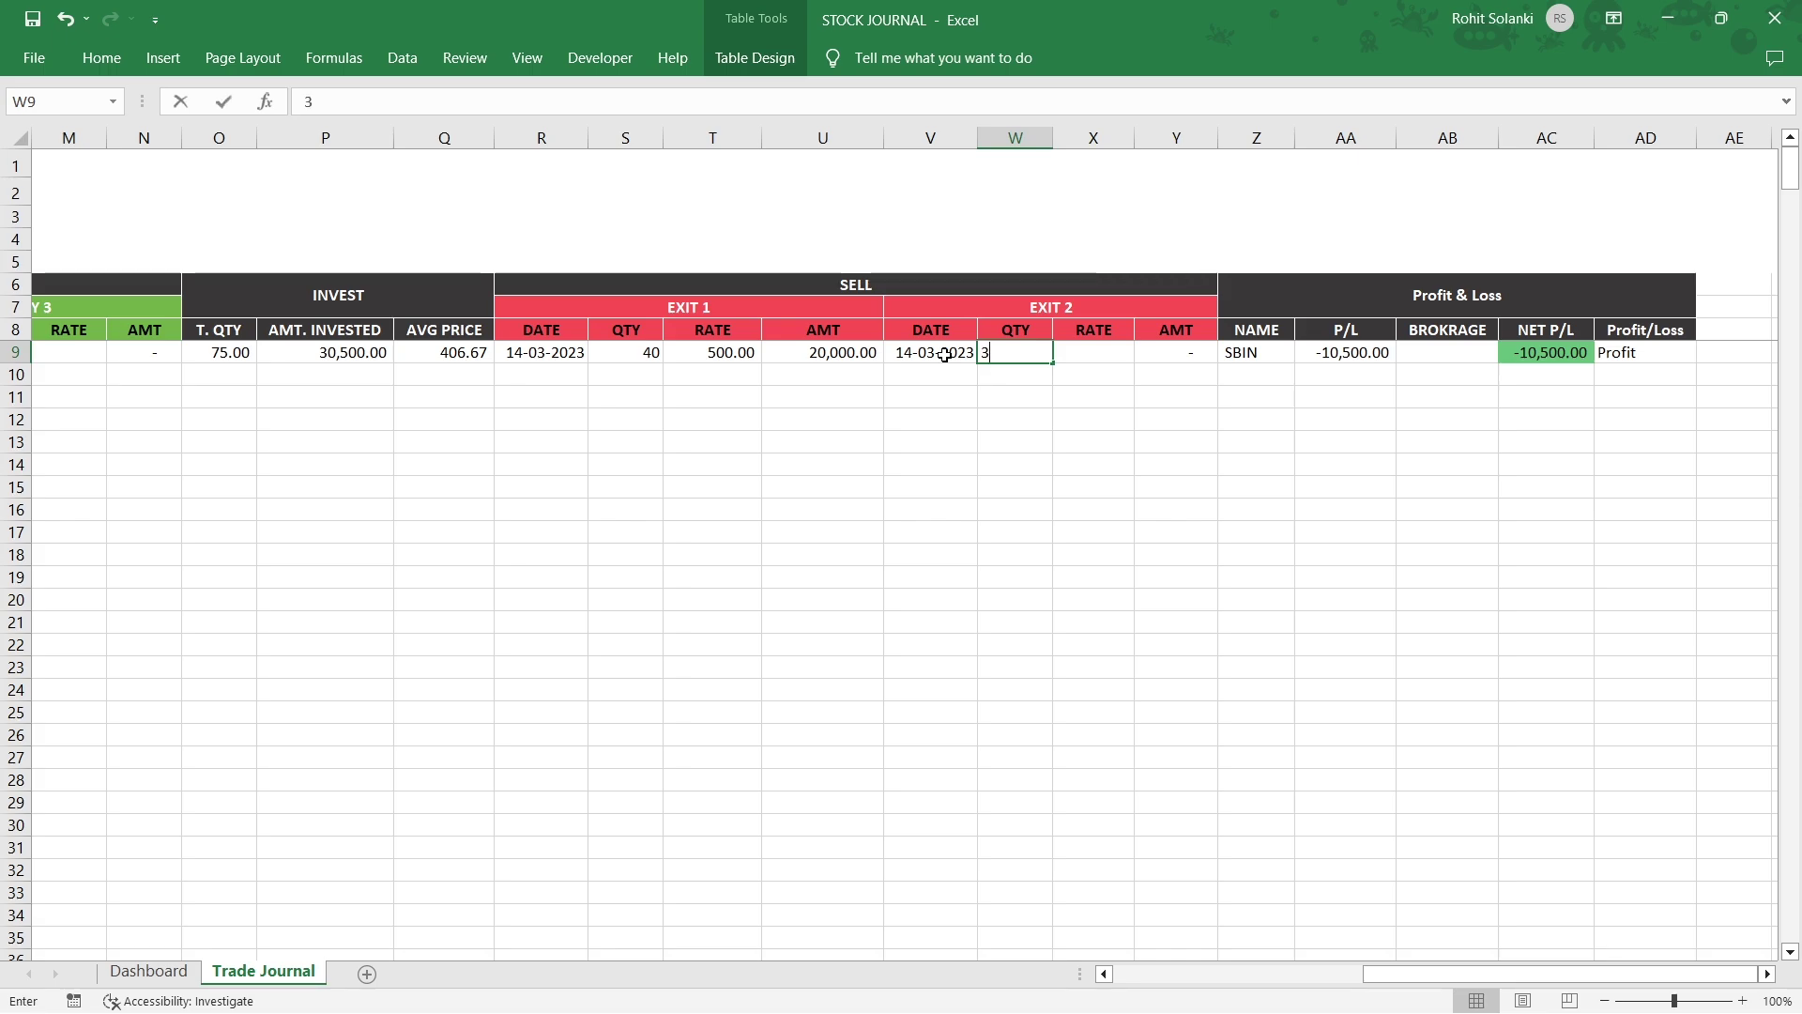
{"action": "key", "text": "Tab"}
{"action": "type", "text": "5"}
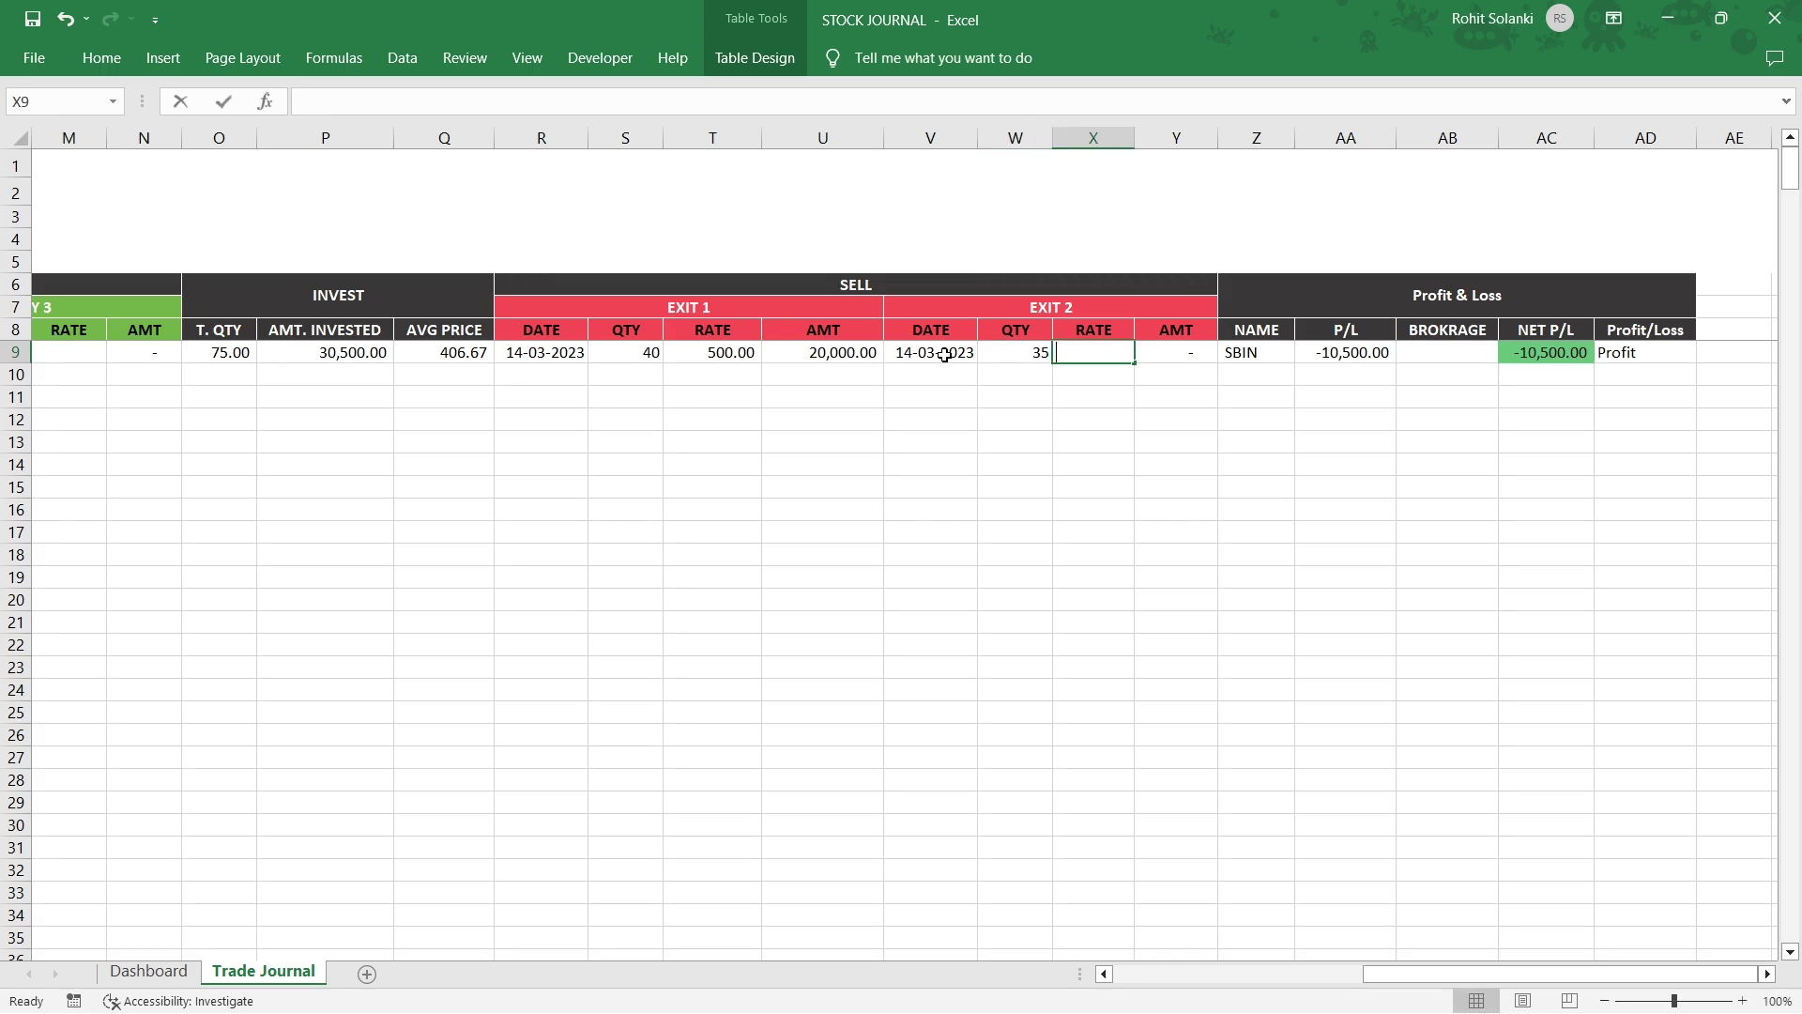
{"action": "type", "text": "10"}
{"action": "key", "text": "Return"}
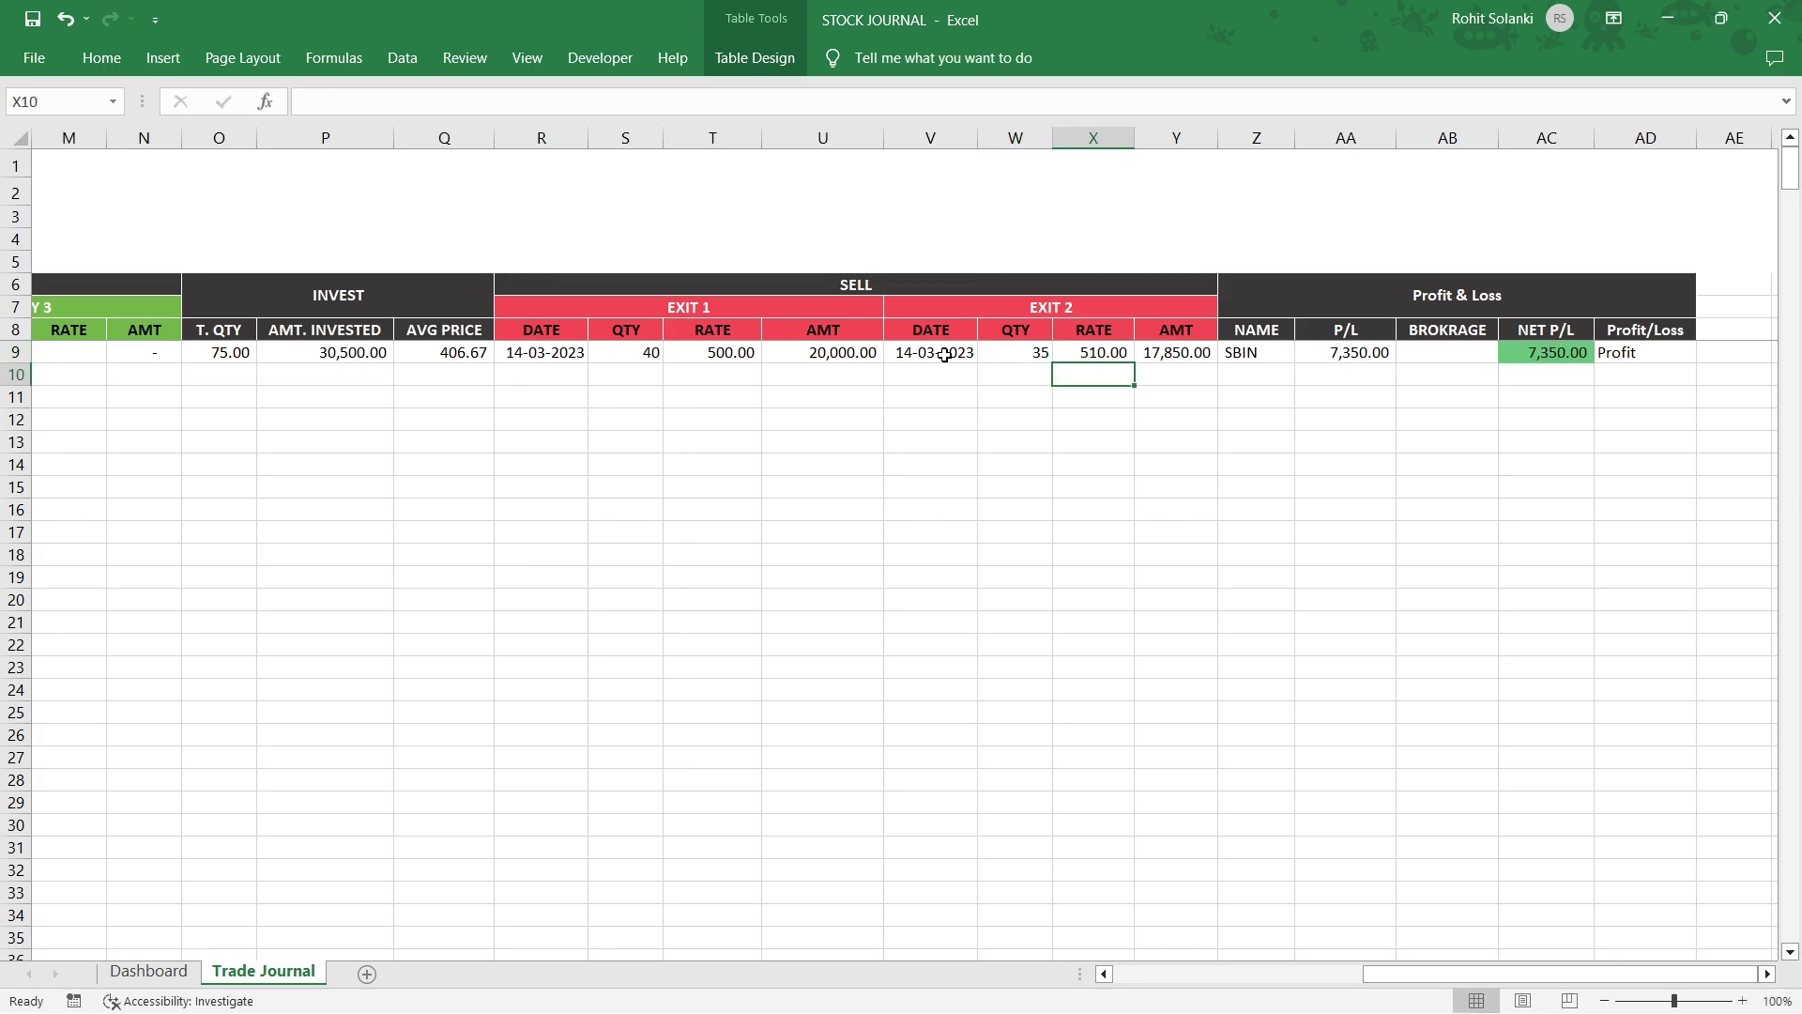
{"action": "left_click", "coordinate": [1146, 358]}
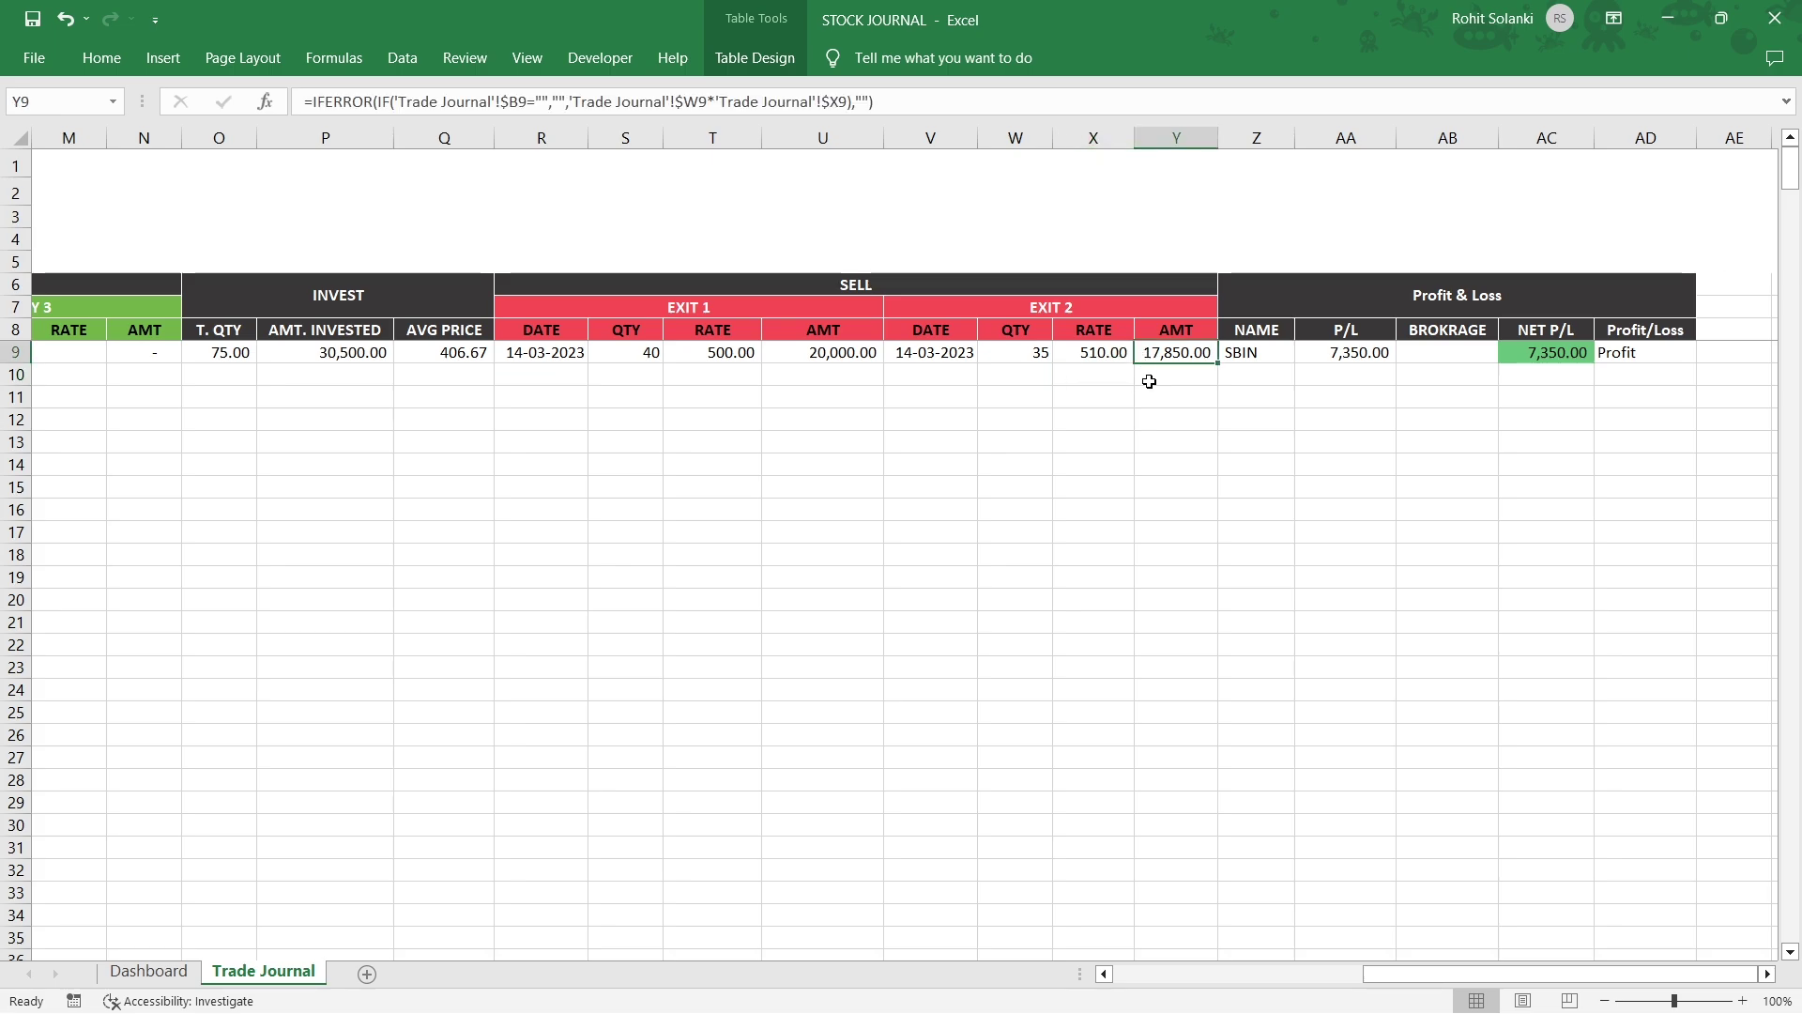
- Review the Profit & Loss stock name formula linking to SBIN and the P/L formula
{"action": "left_click", "coordinate": [1358, 306]}
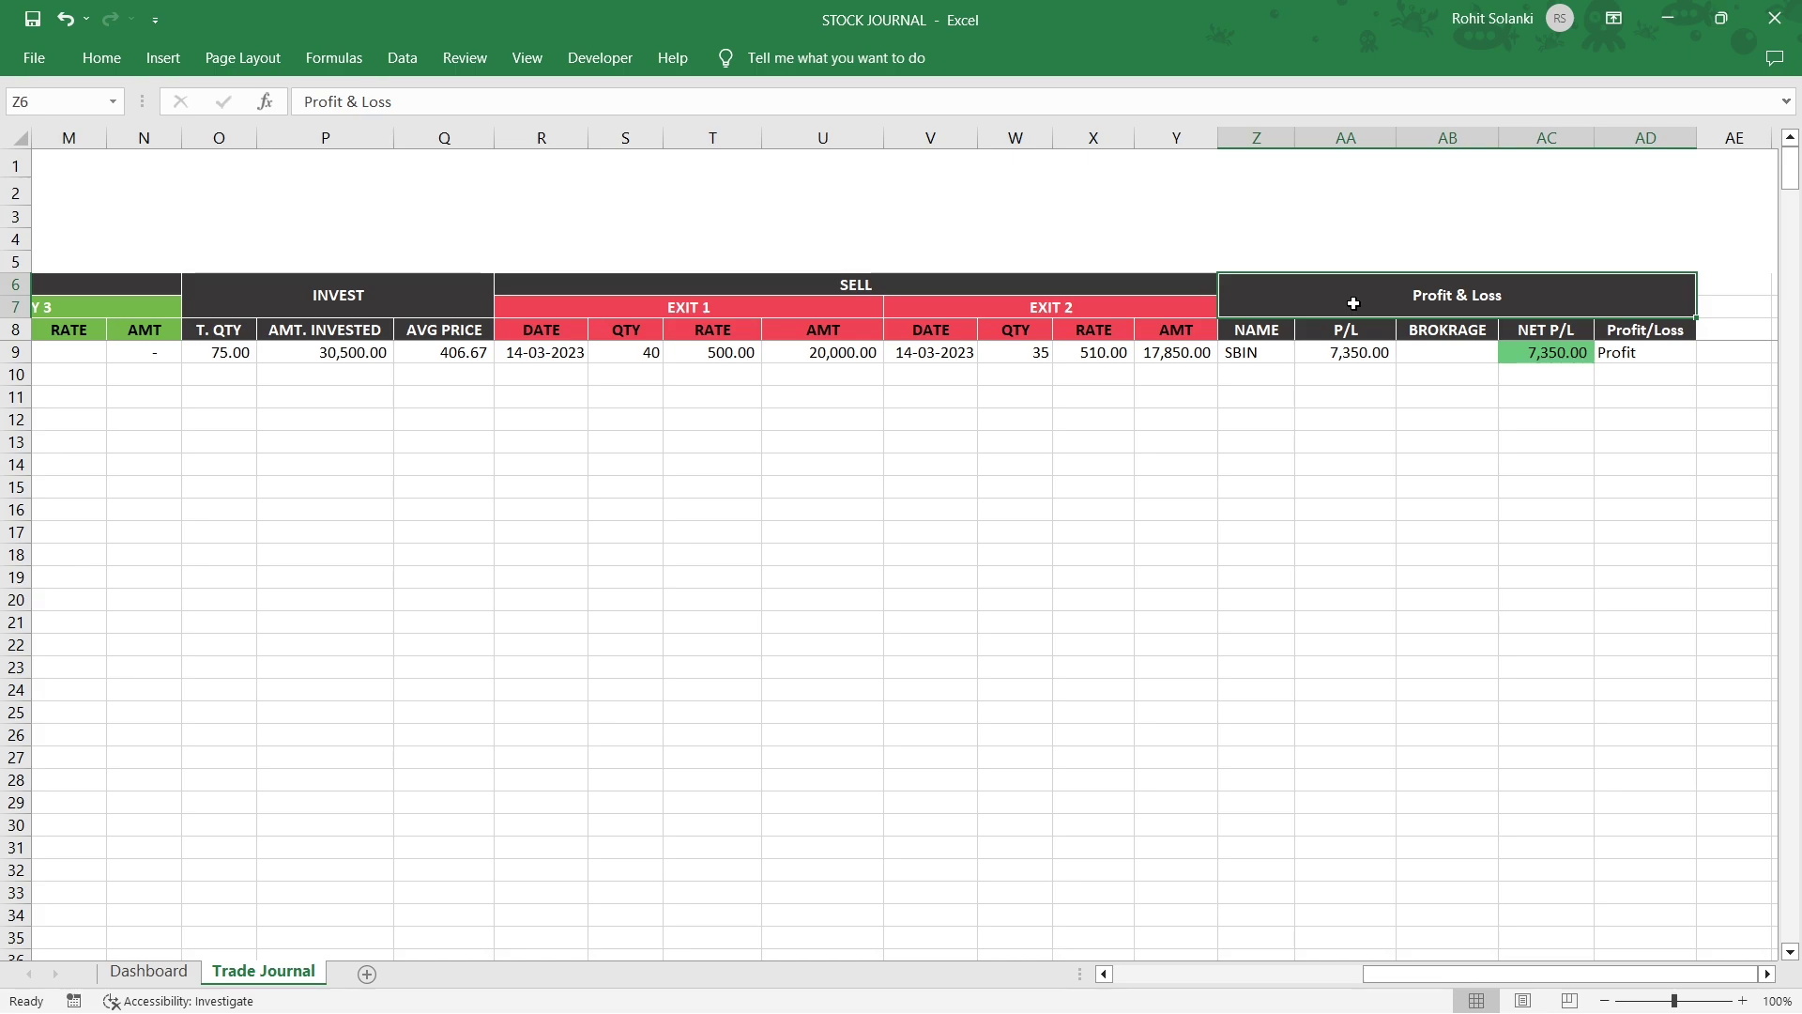
{"action": "left_click", "coordinate": [1287, 340]}
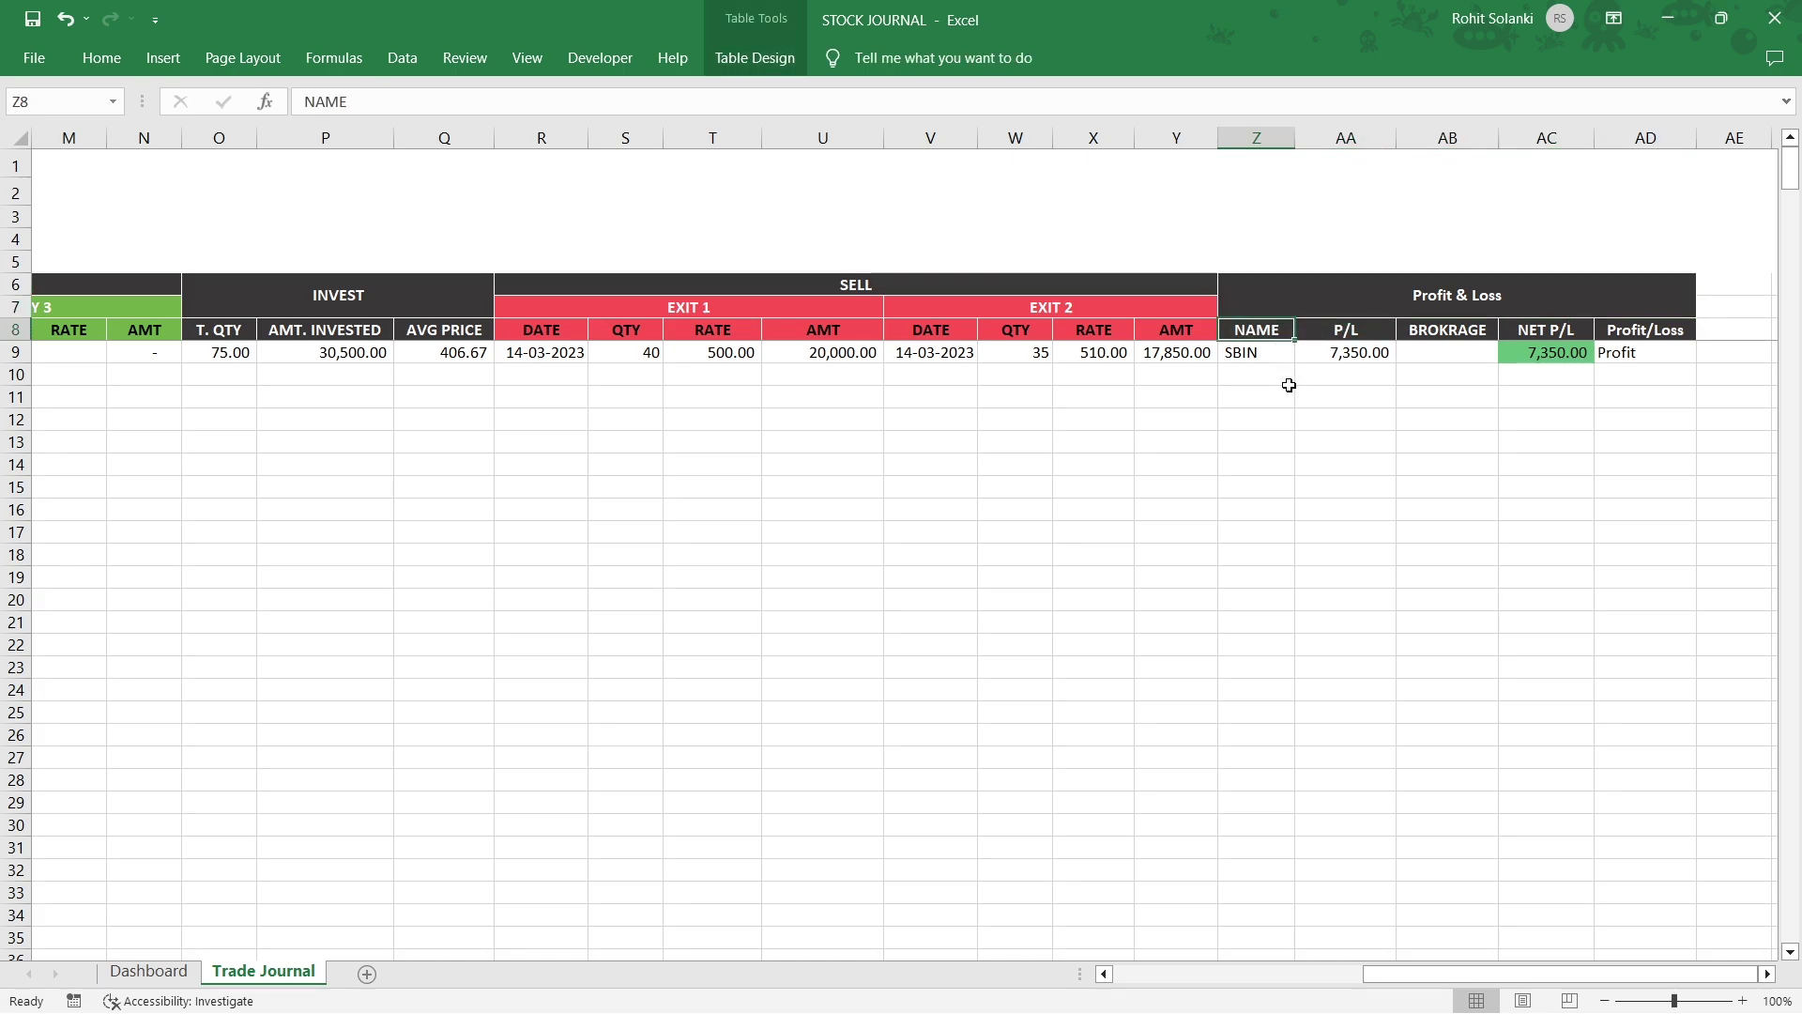
{"action": "left_click", "coordinate": [1280, 355]}
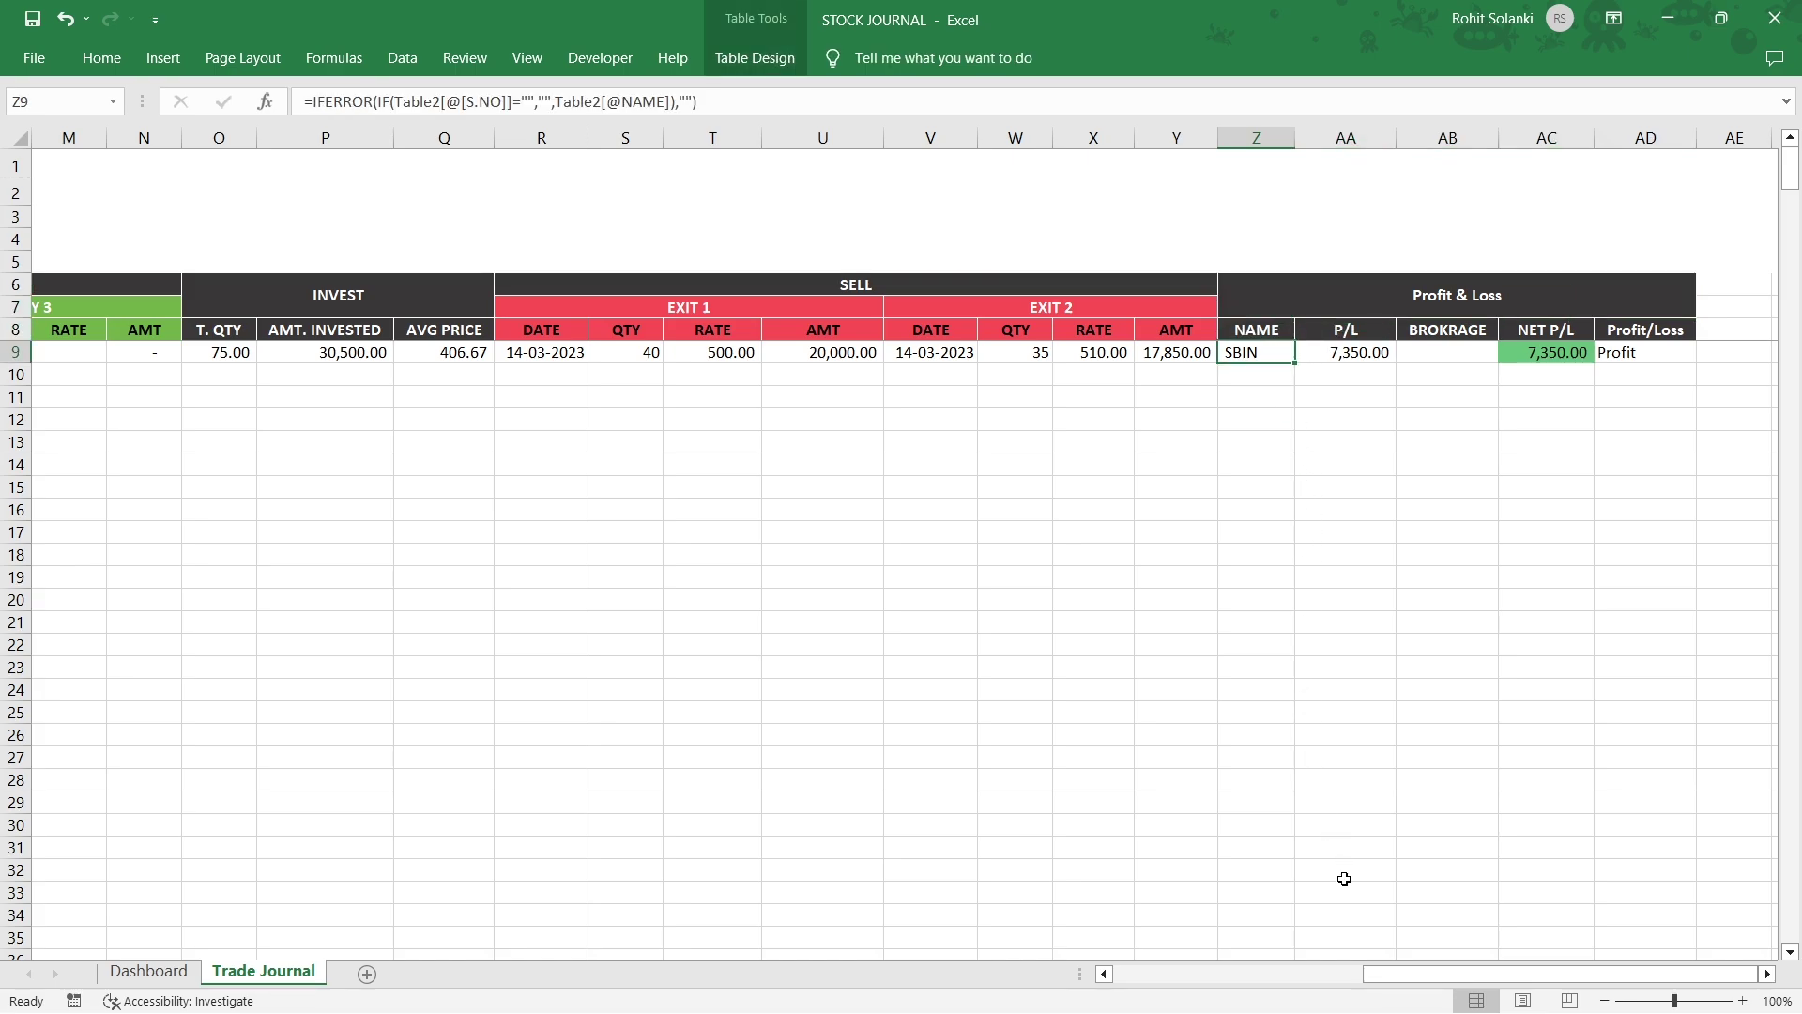
{"action": "left_click_drag", "start_coordinate": [1398, 979], "coordinate": [1150, 976]}
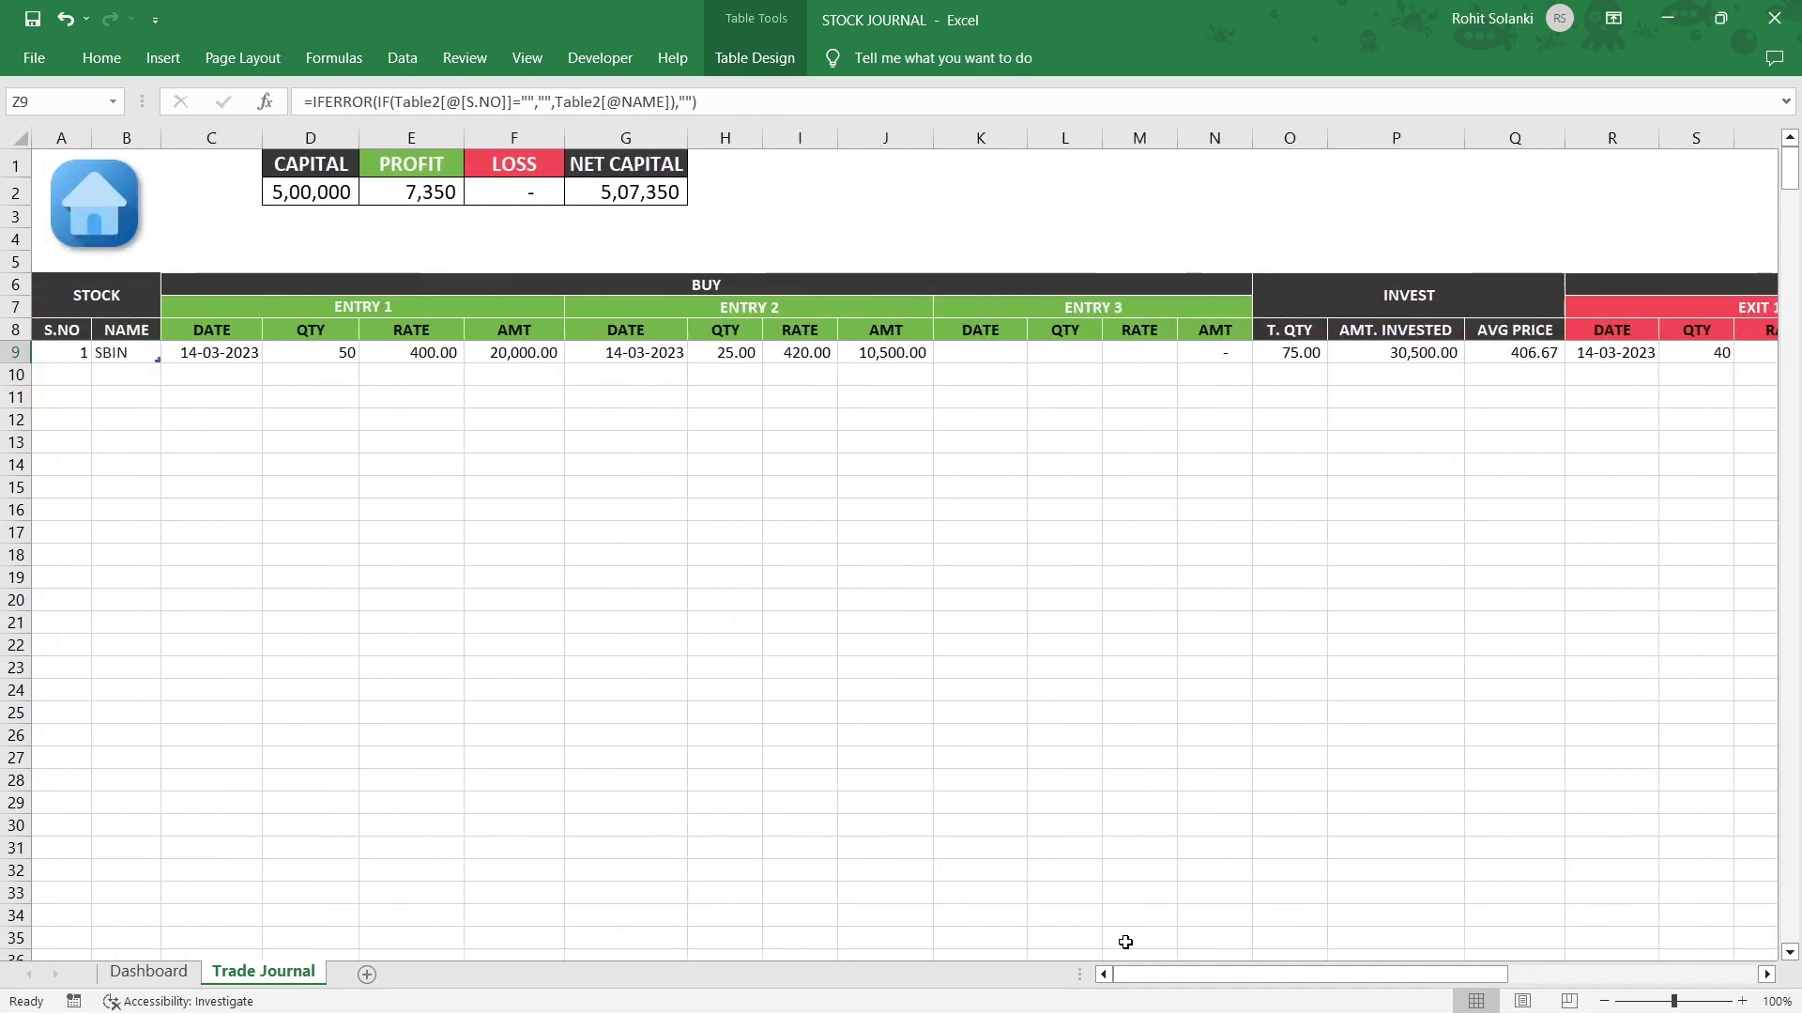
{"action": "left_click", "coordinate": [142, 355]}
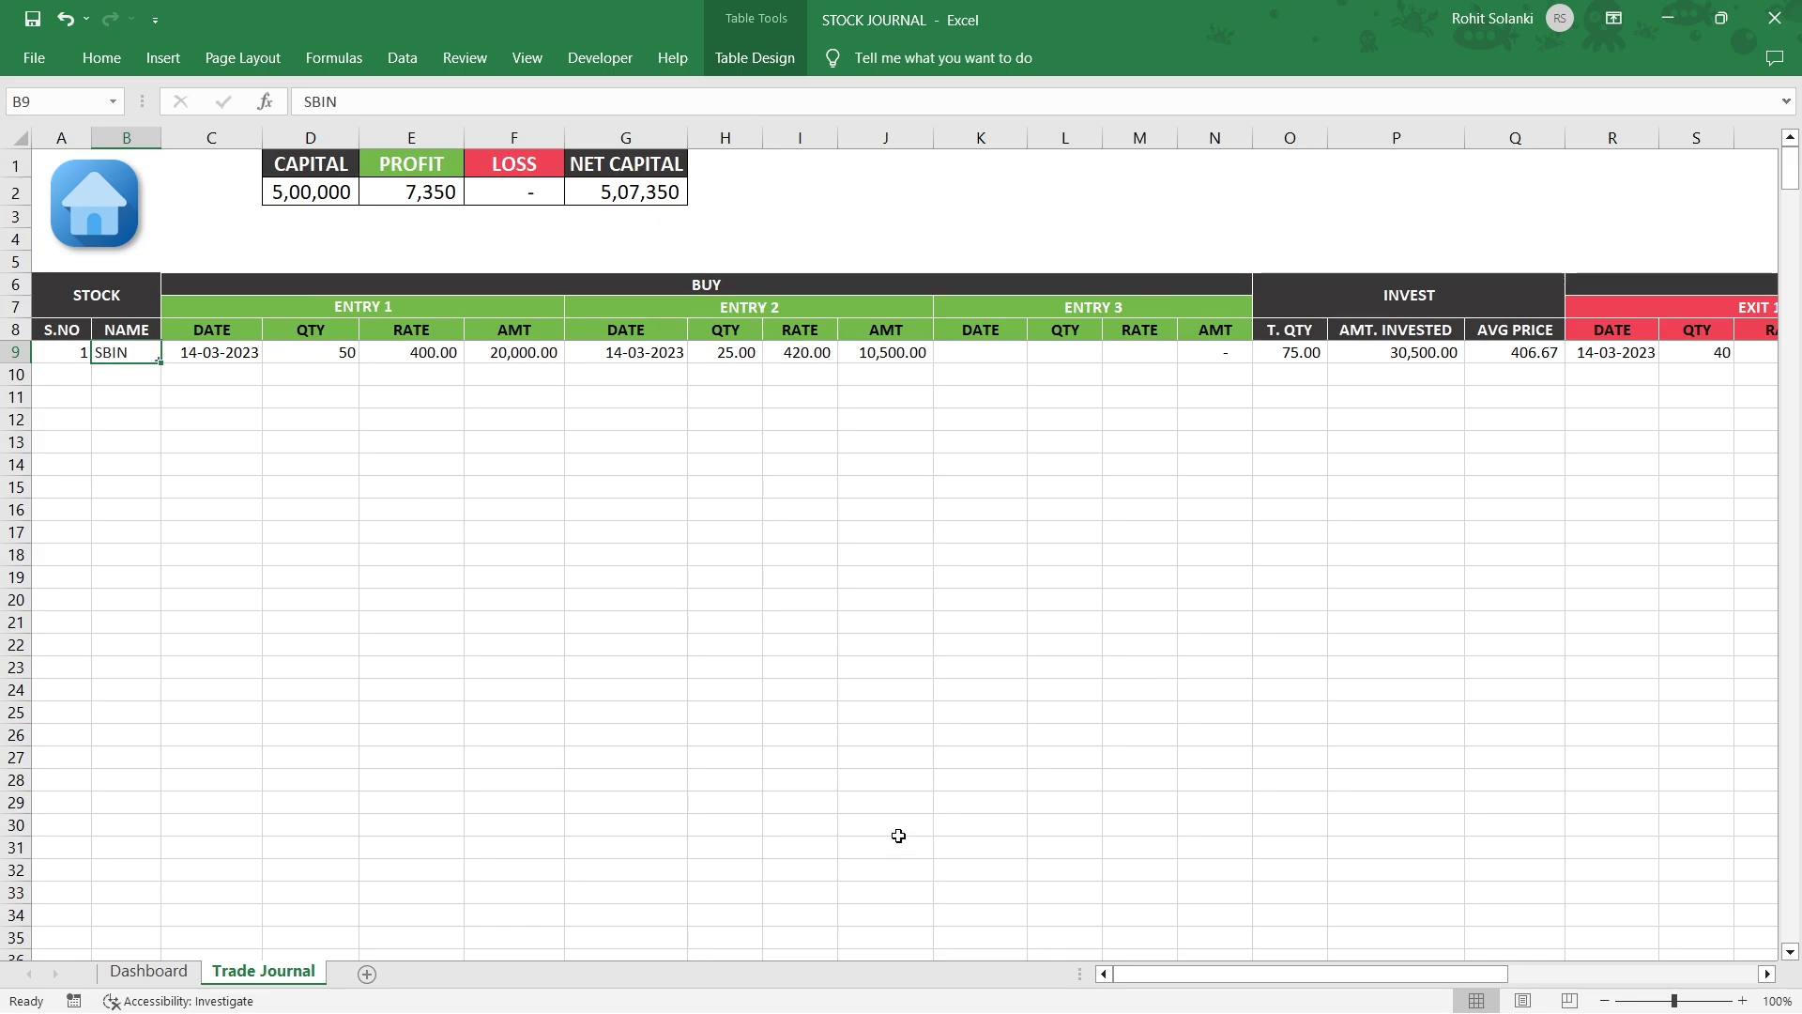
{"action": "left_click_drag", "start_coordinate": [1118, 974], "coordinate": [1382, 976]}
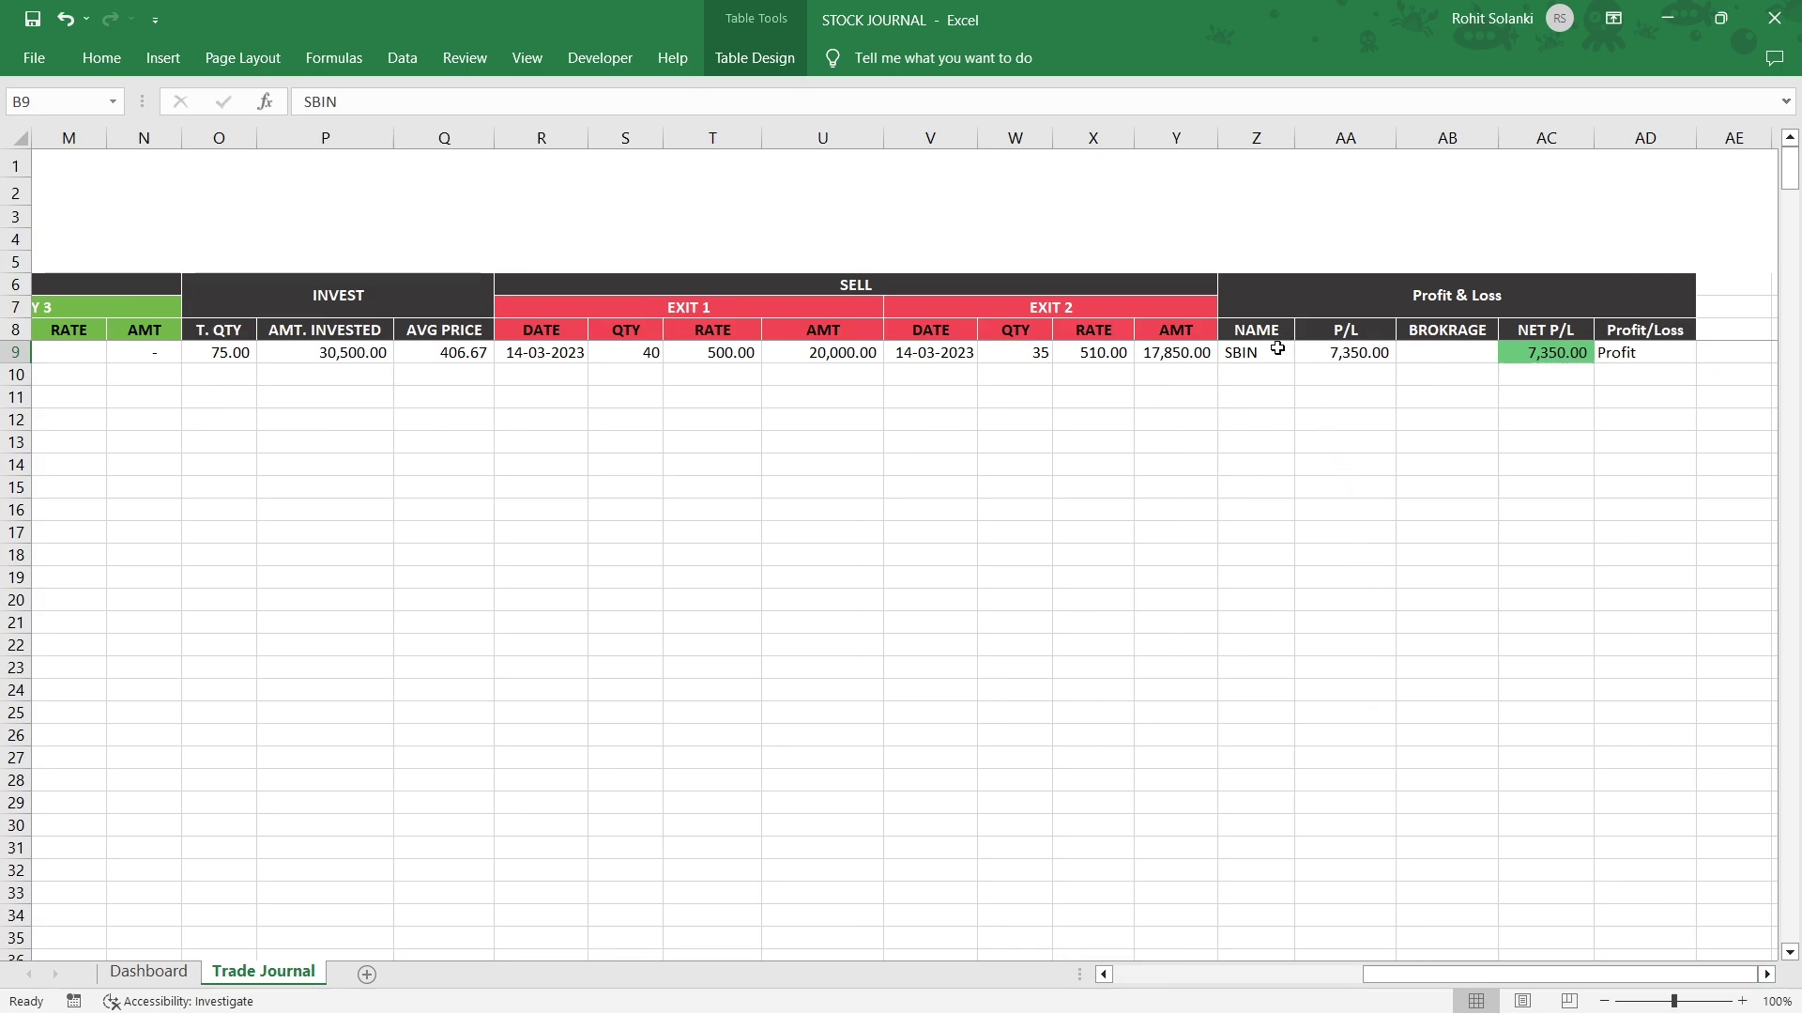
{"action": "left_click", "coordinate": [1276, 351]}
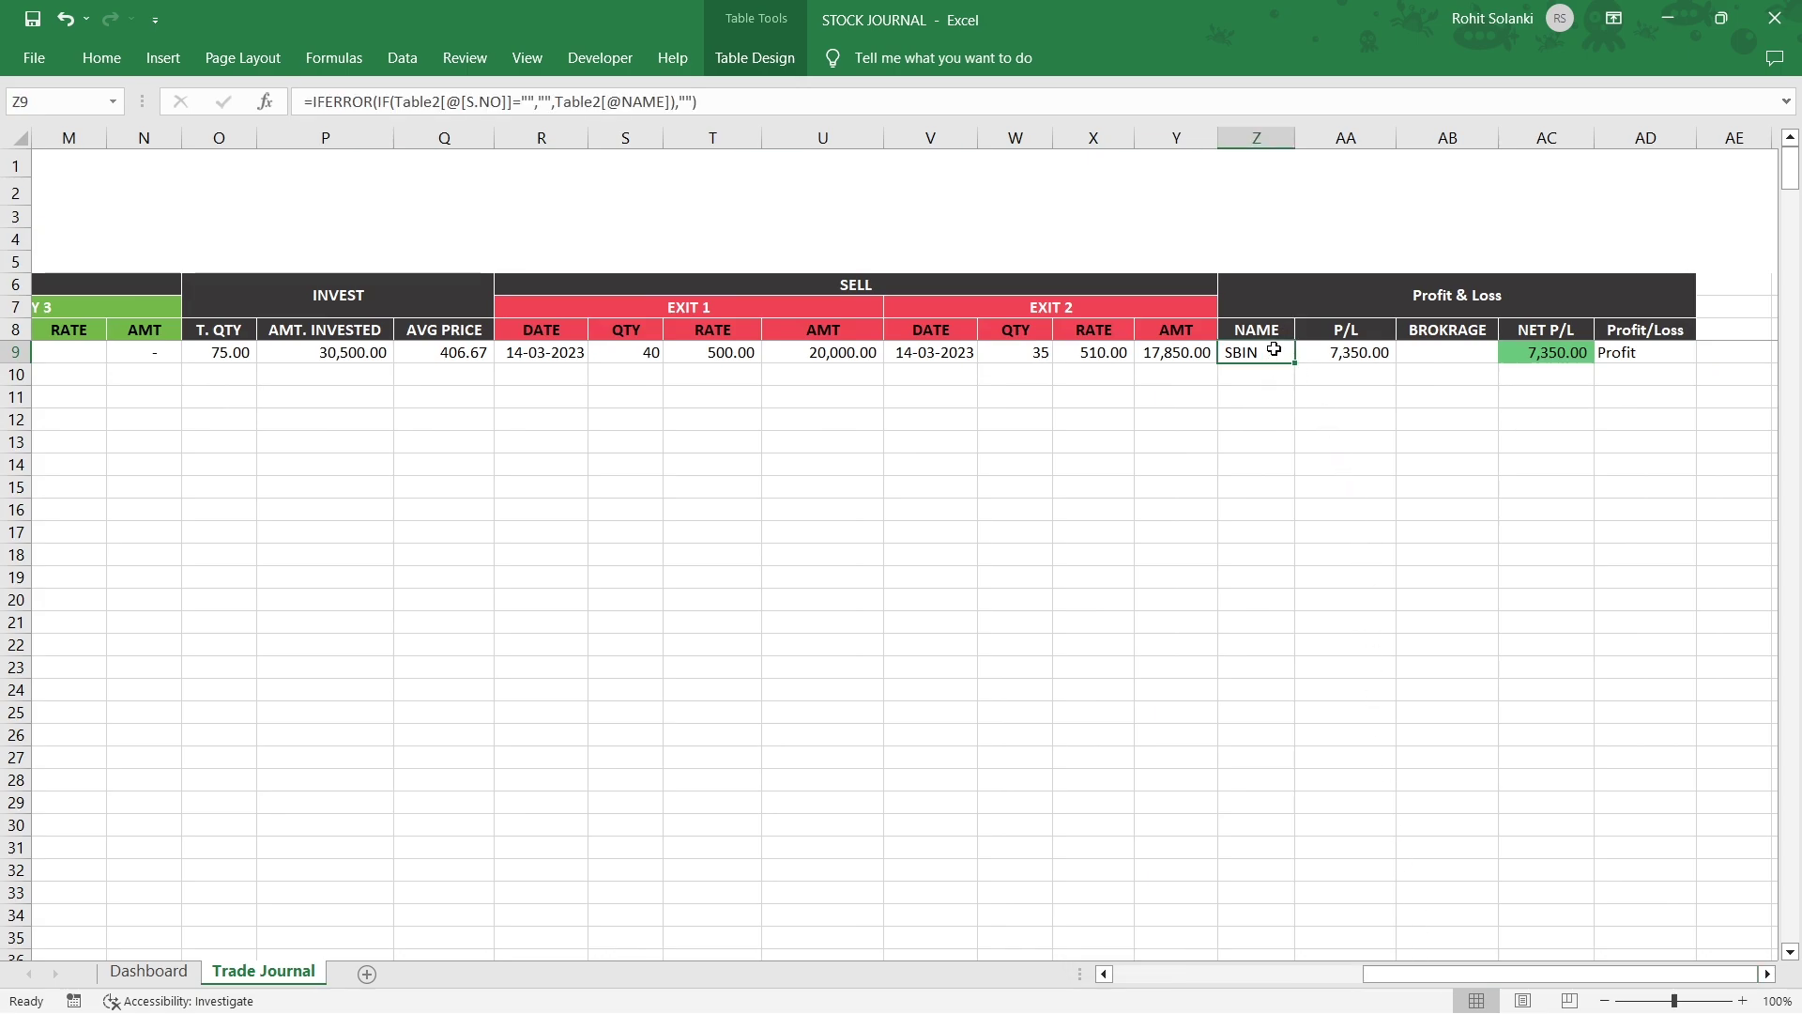
{"action": "left_click", "coordinate": [1380, 333]}
{"action": "left_click", "coordinate": [1305, 352]}
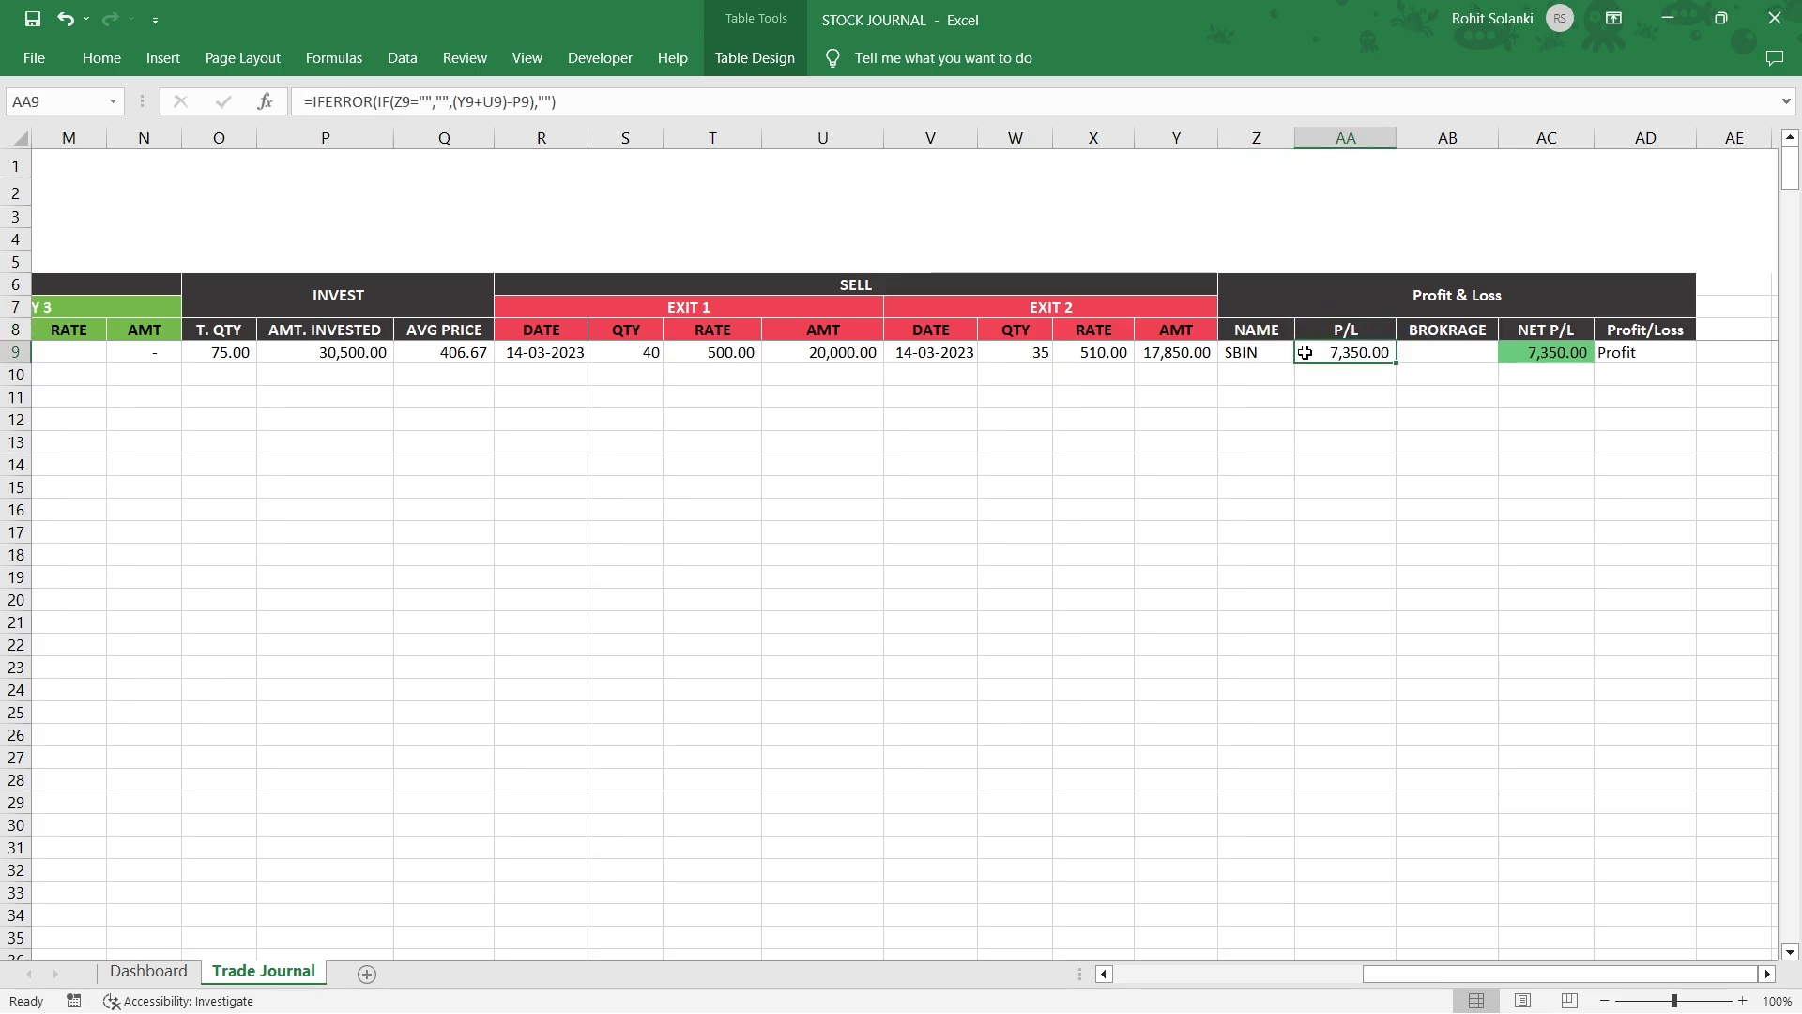
- Enter a brokerage of 60 for SBIN and check the net P/L formula
{"action": "left_click", "coordinate": [1409, 326]}
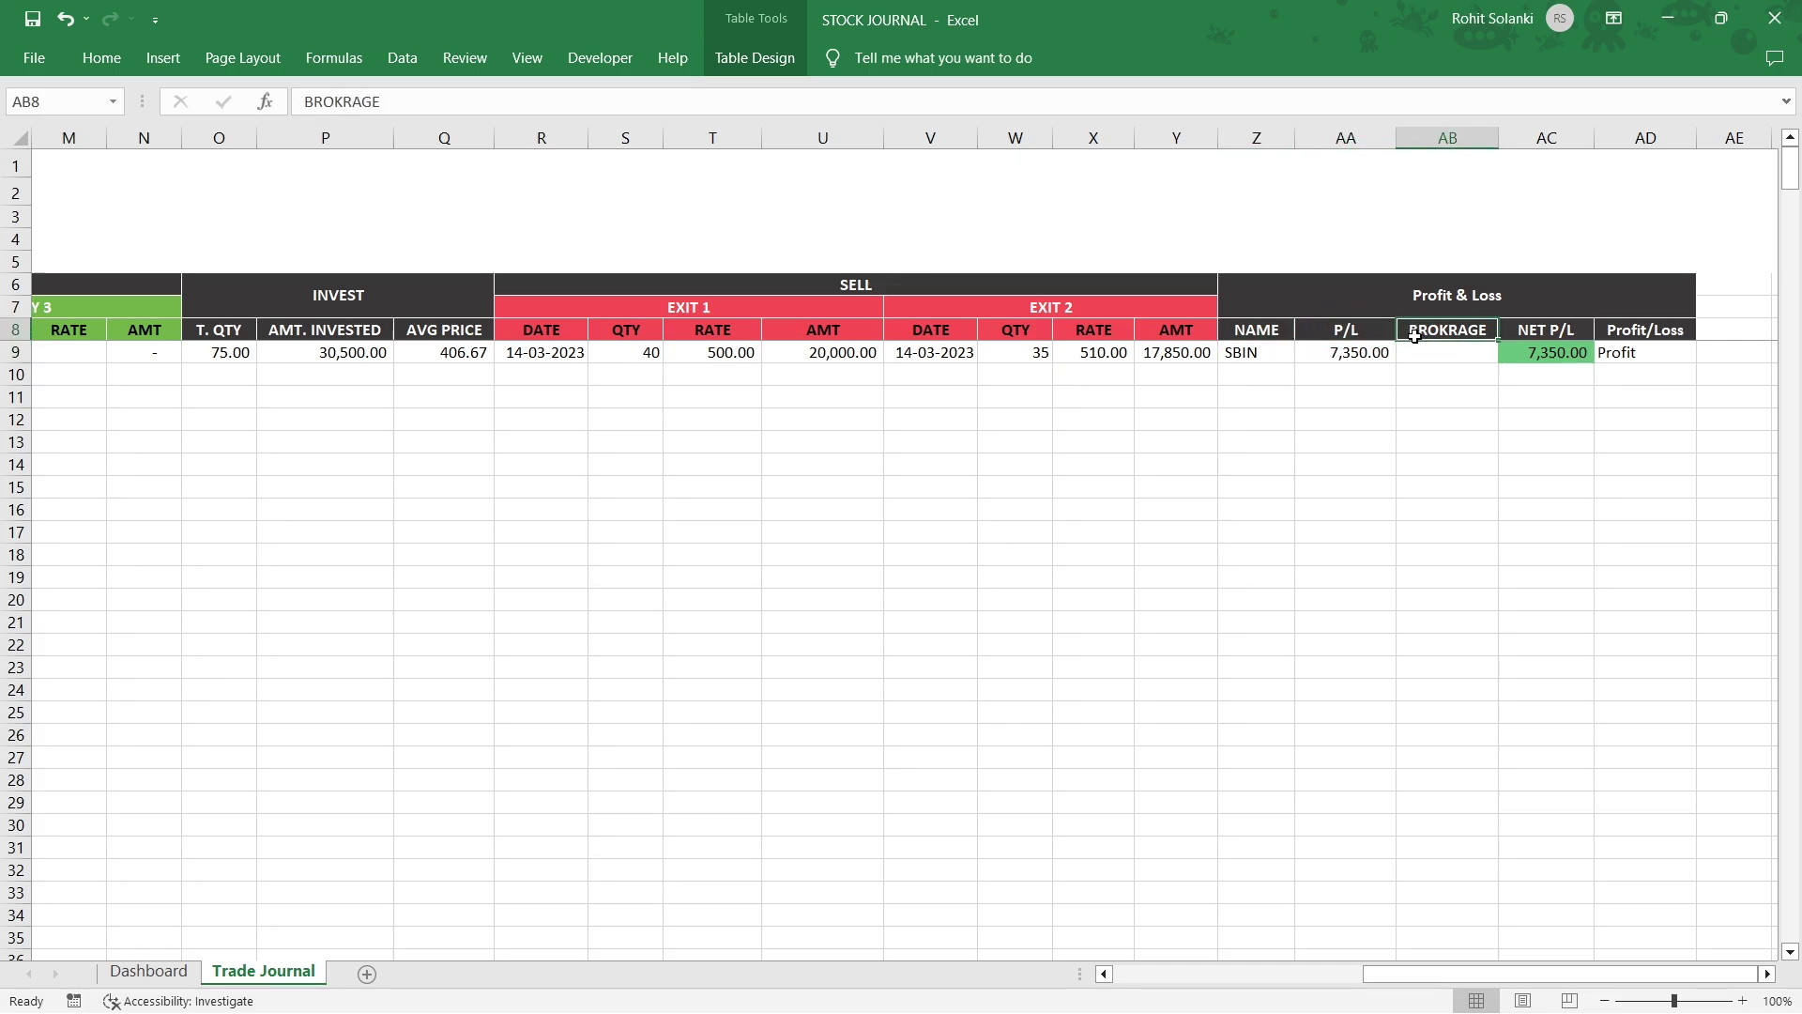
{"action": "left_click", "coordinate": [1417, 350]}
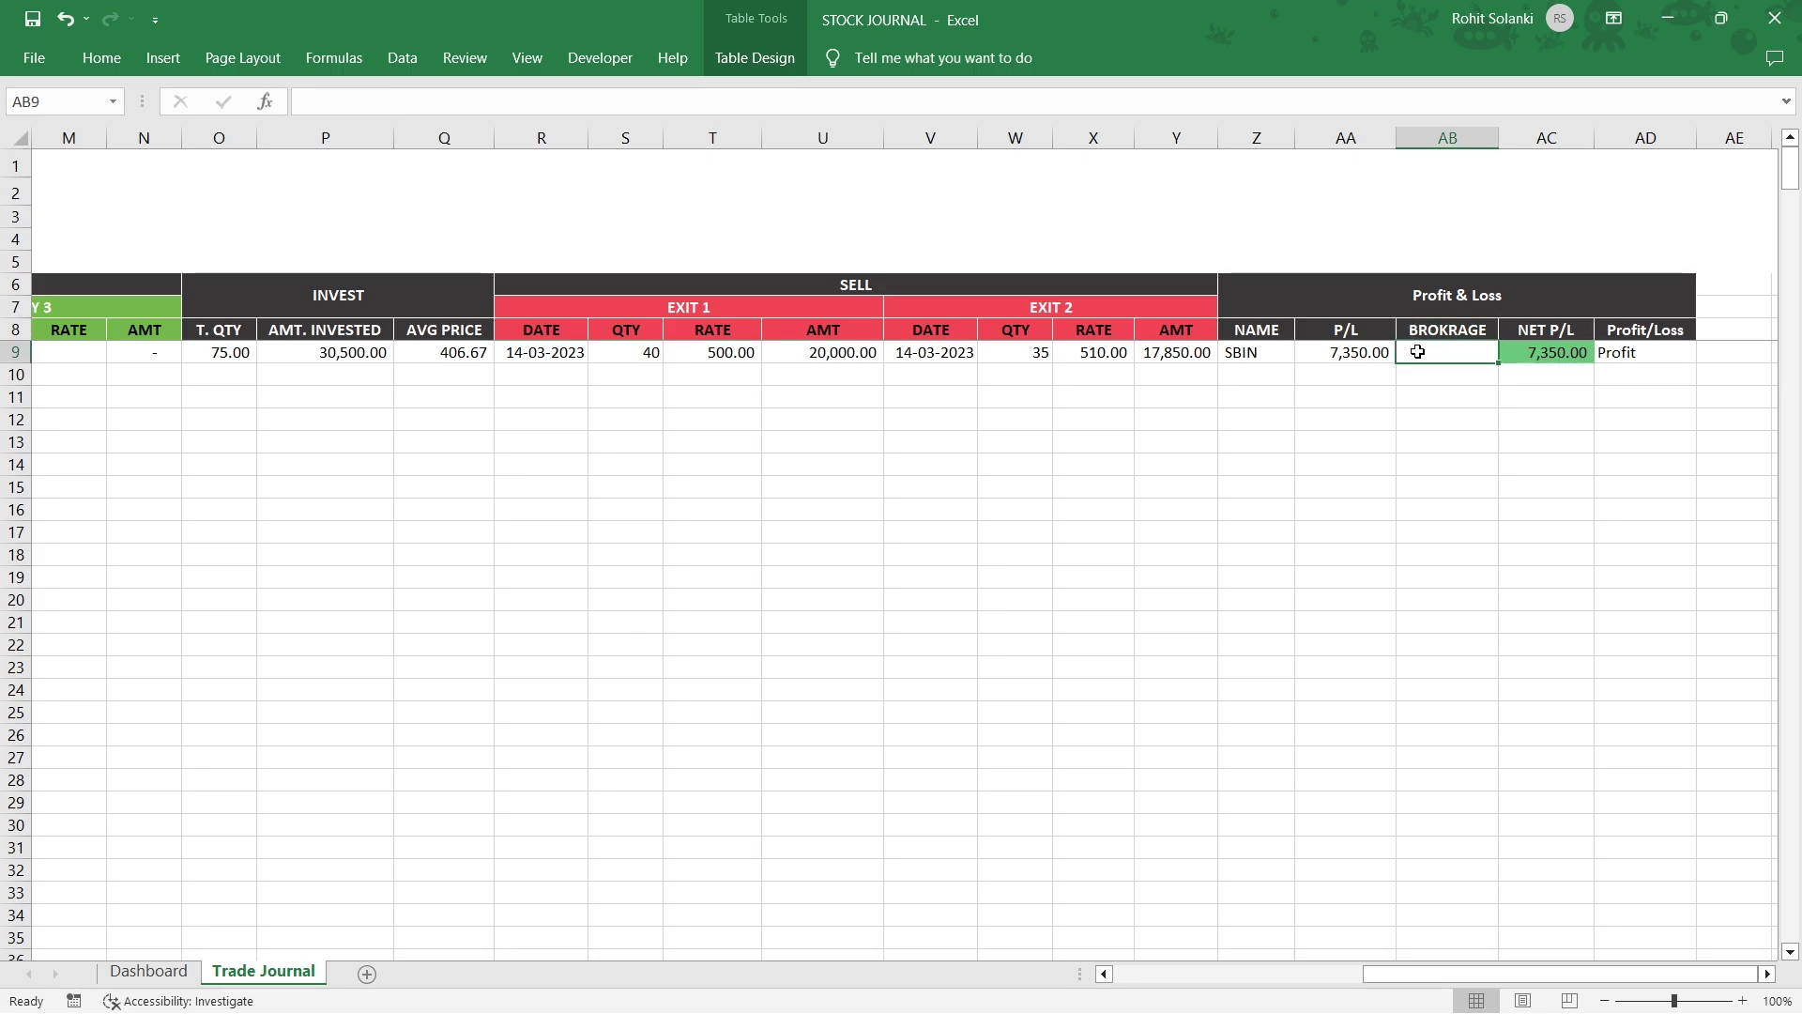
{"action": "type", "text": "60"}
{"action": "key", "text": "Return"}
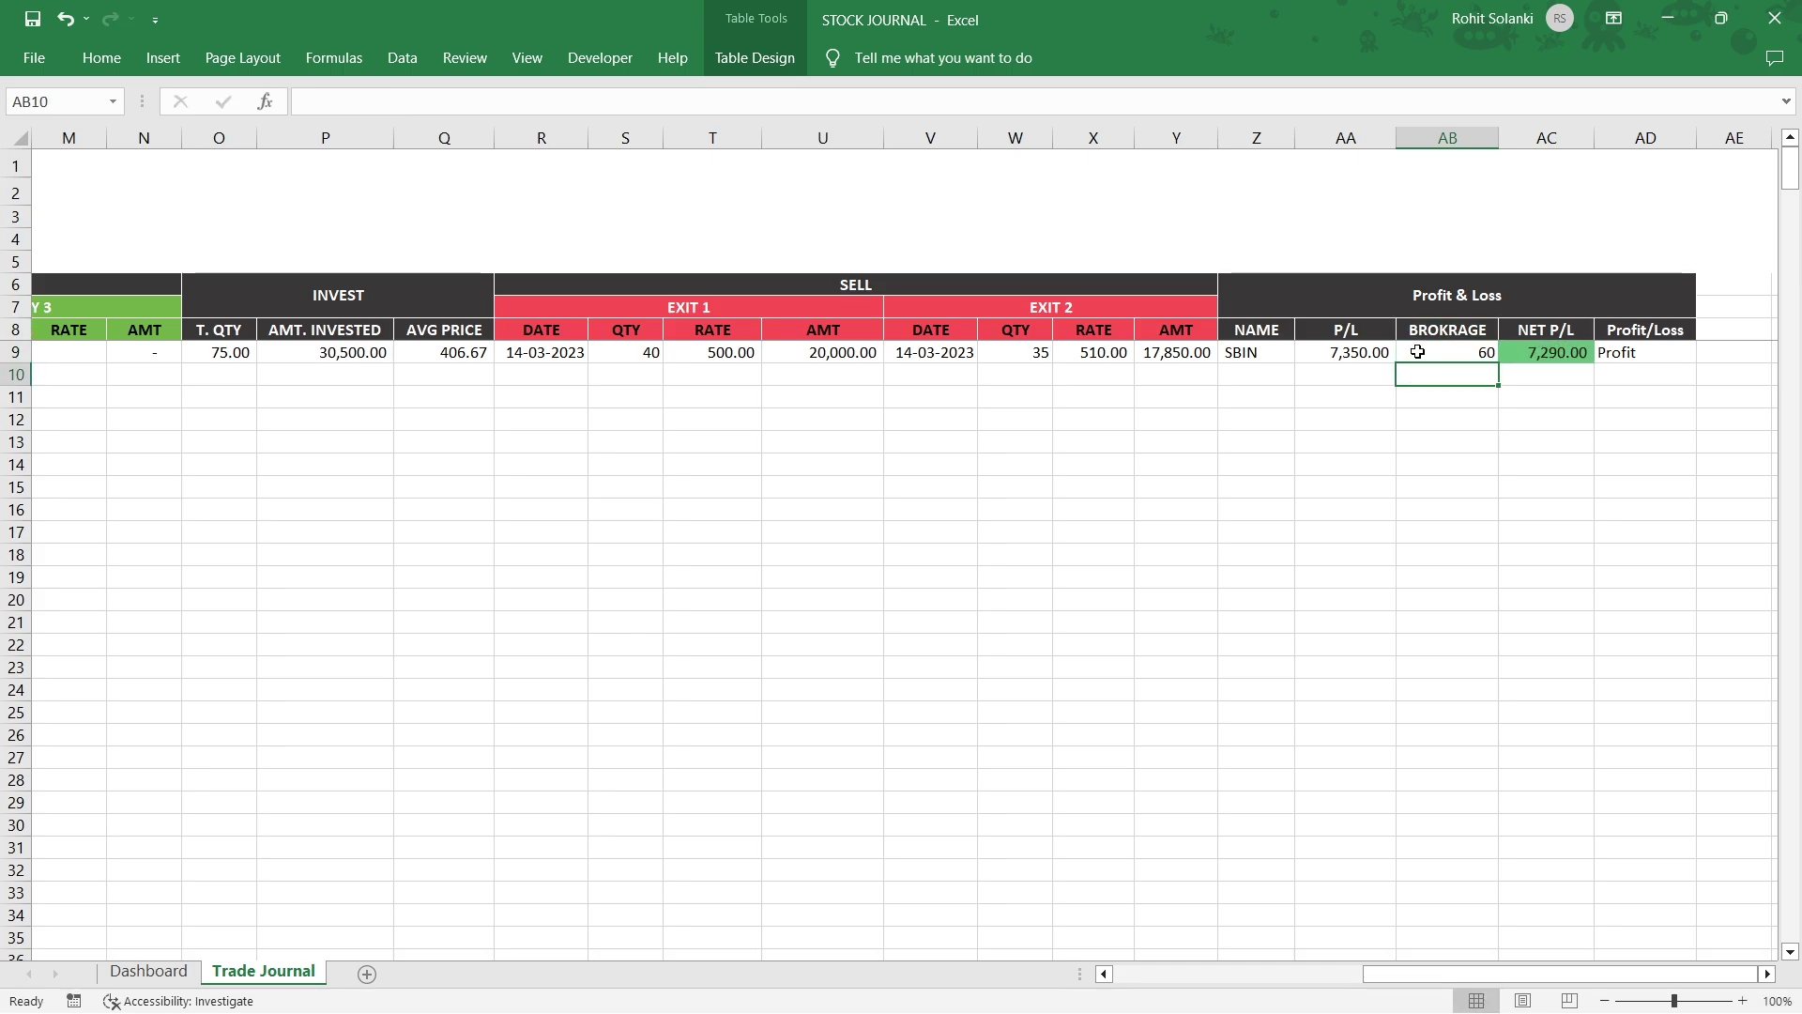
{"action": "left_click", "coordinate": [1501, 332]}
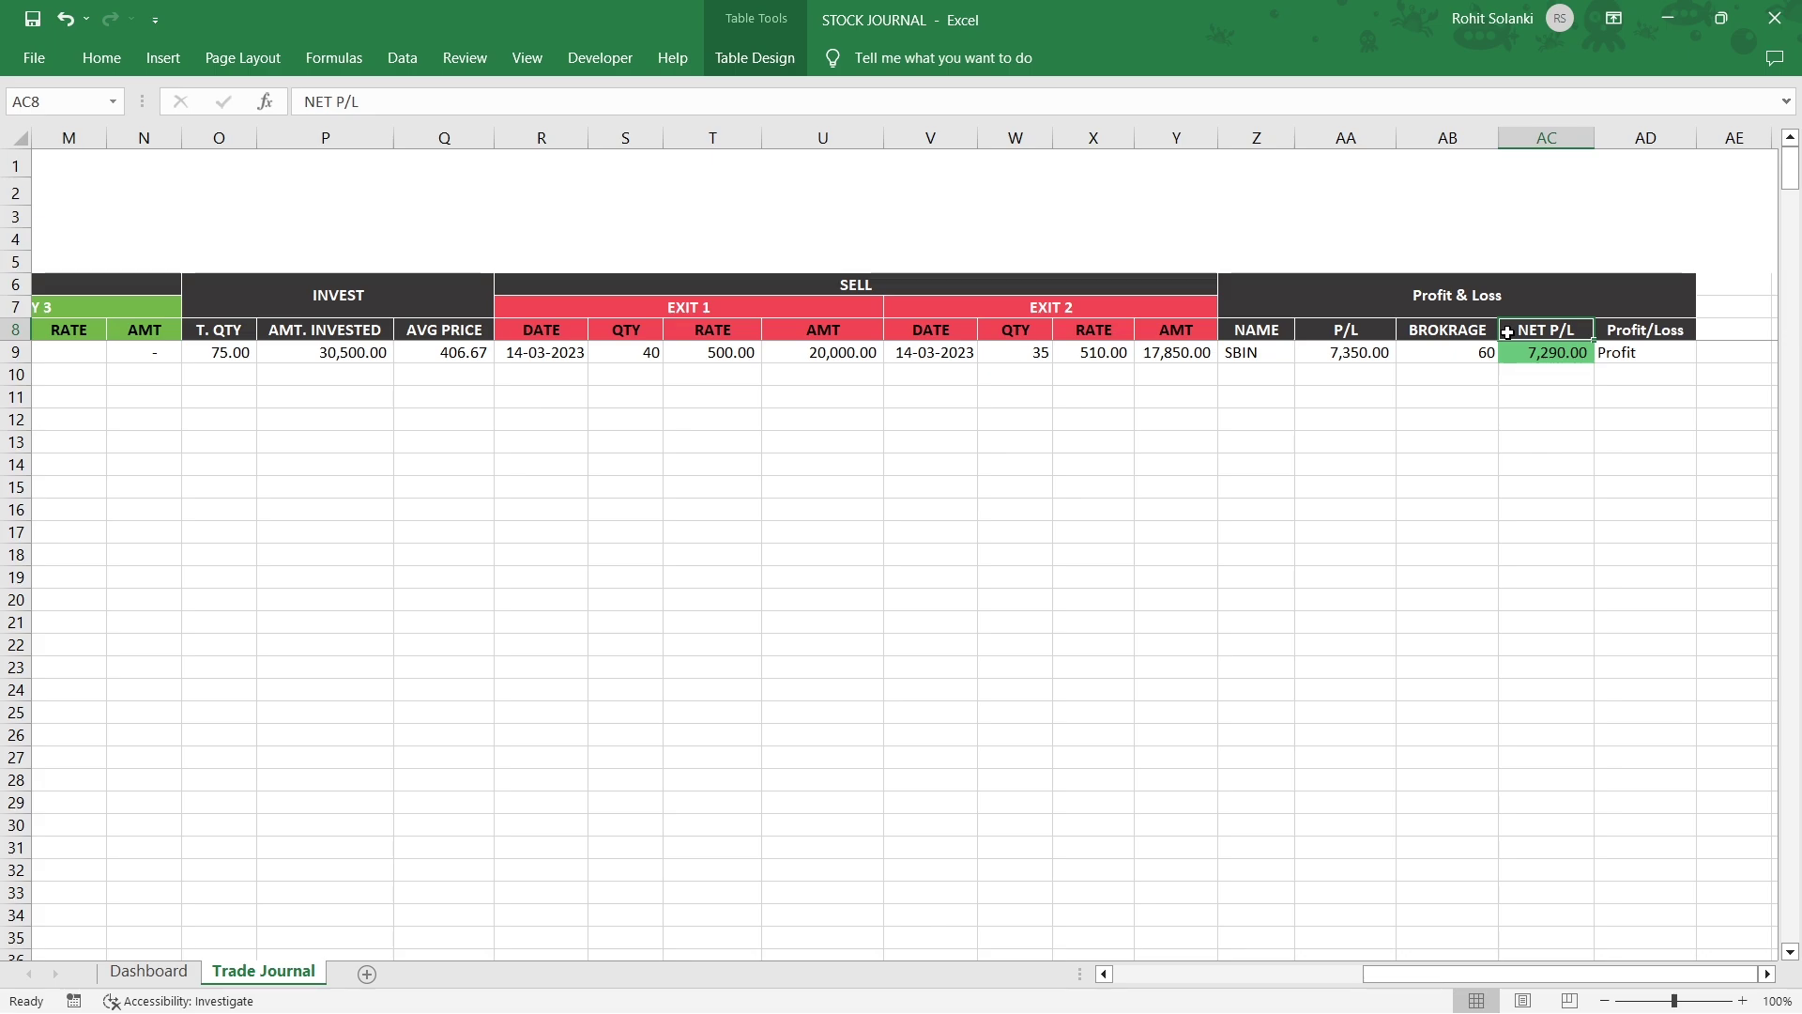
{"action": "left_click", "coordinate": [1509, 352]}
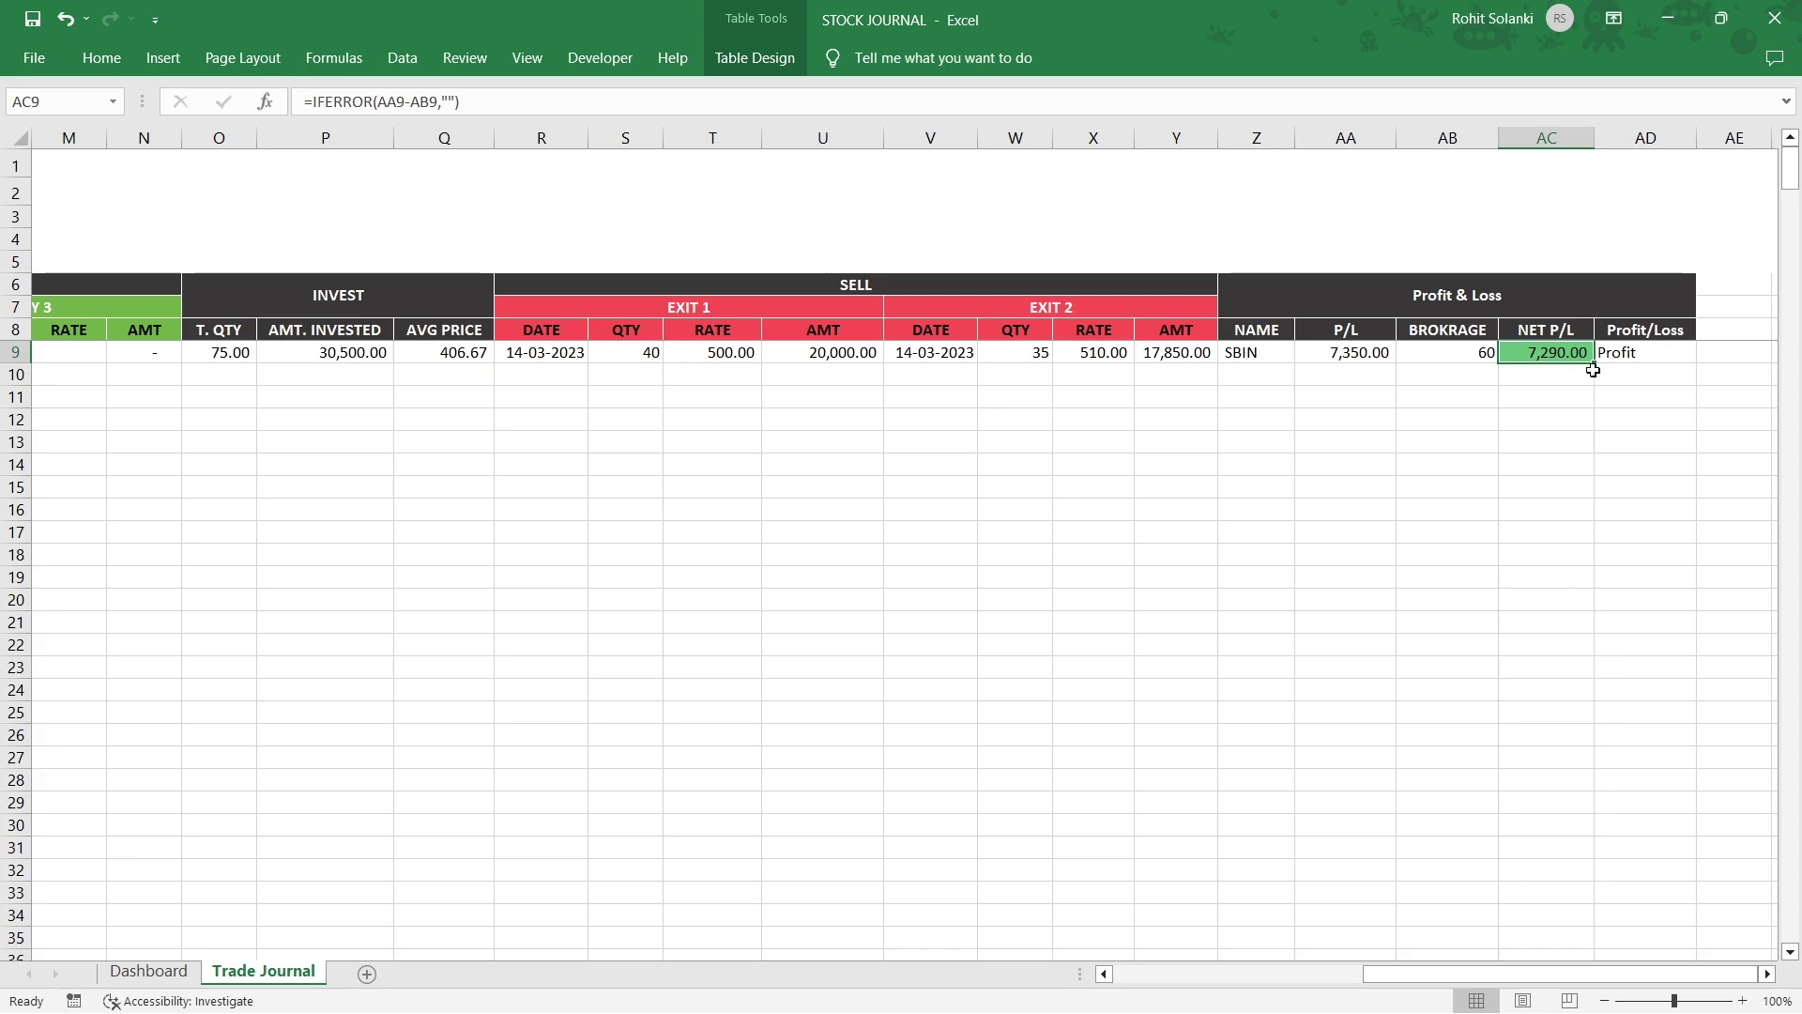
- Keep Profit selected in SBIN's Profit/Loss dropdown
{"action": "left_click", "coordinate": [1661, 330]}
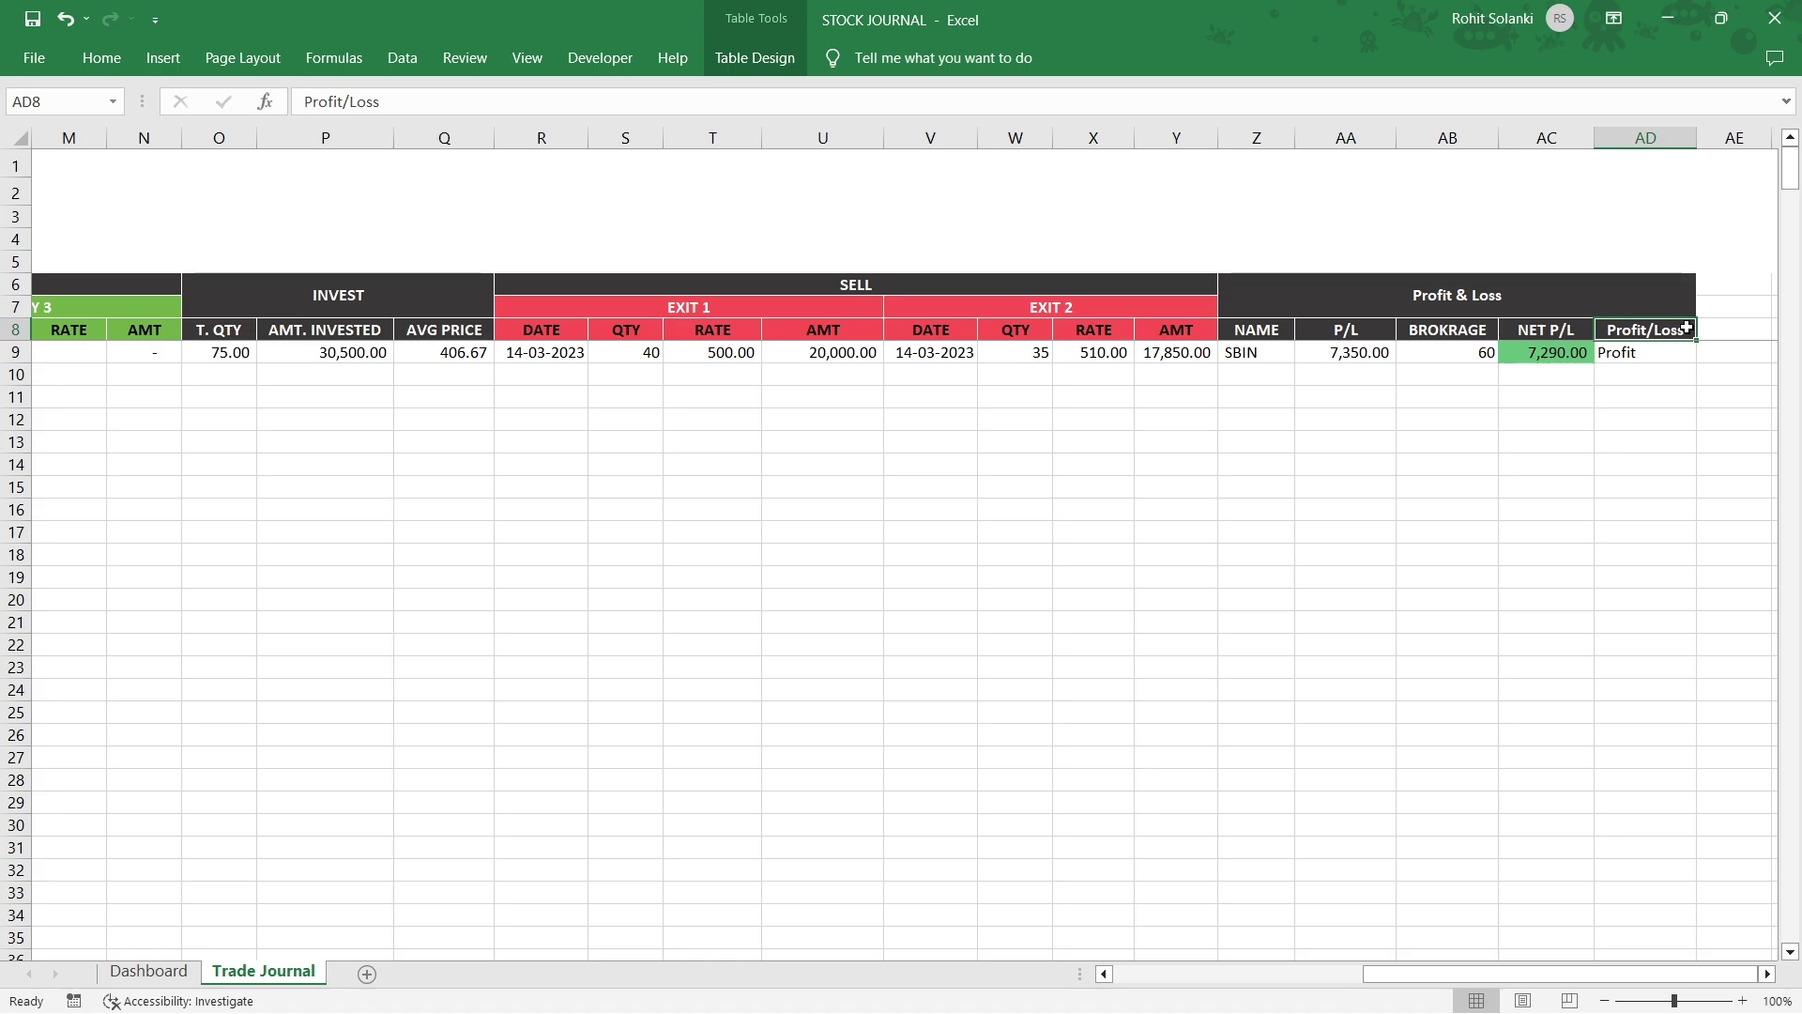
{"action": "left_click", "coordinate": [1676, 353]}
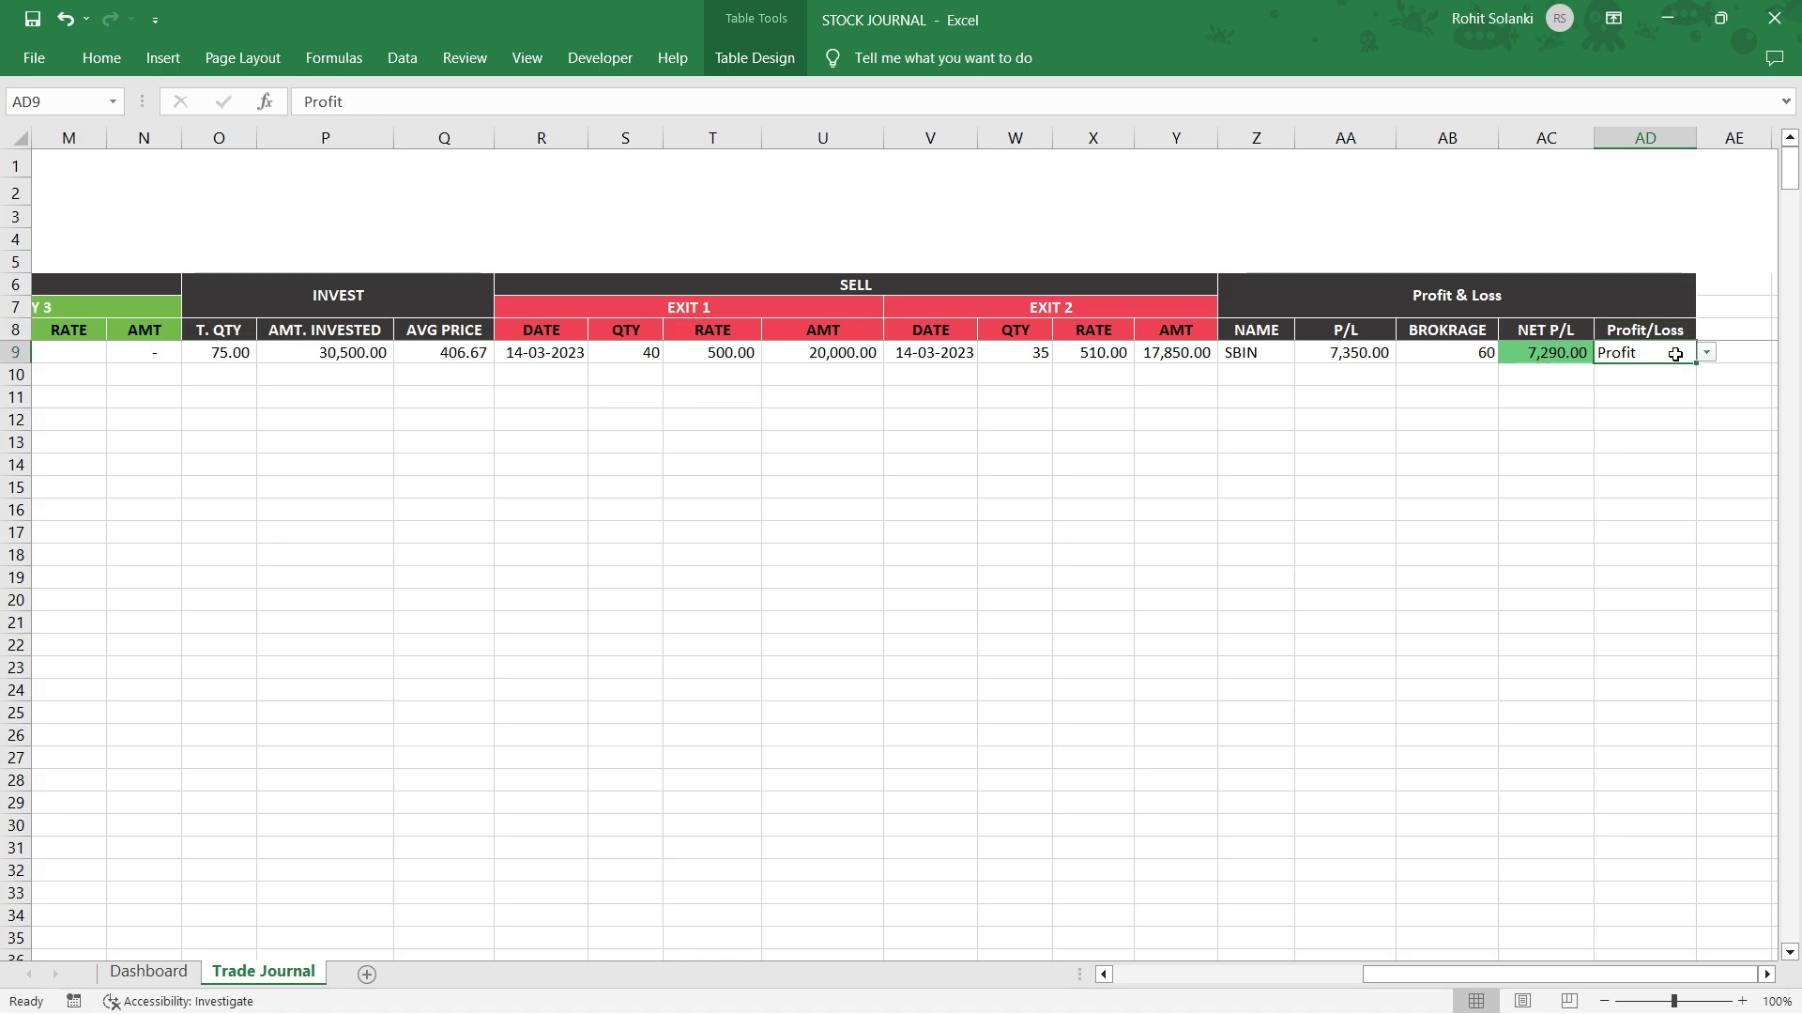
{"action": "left_click", "coordinate": [1706, 352]}
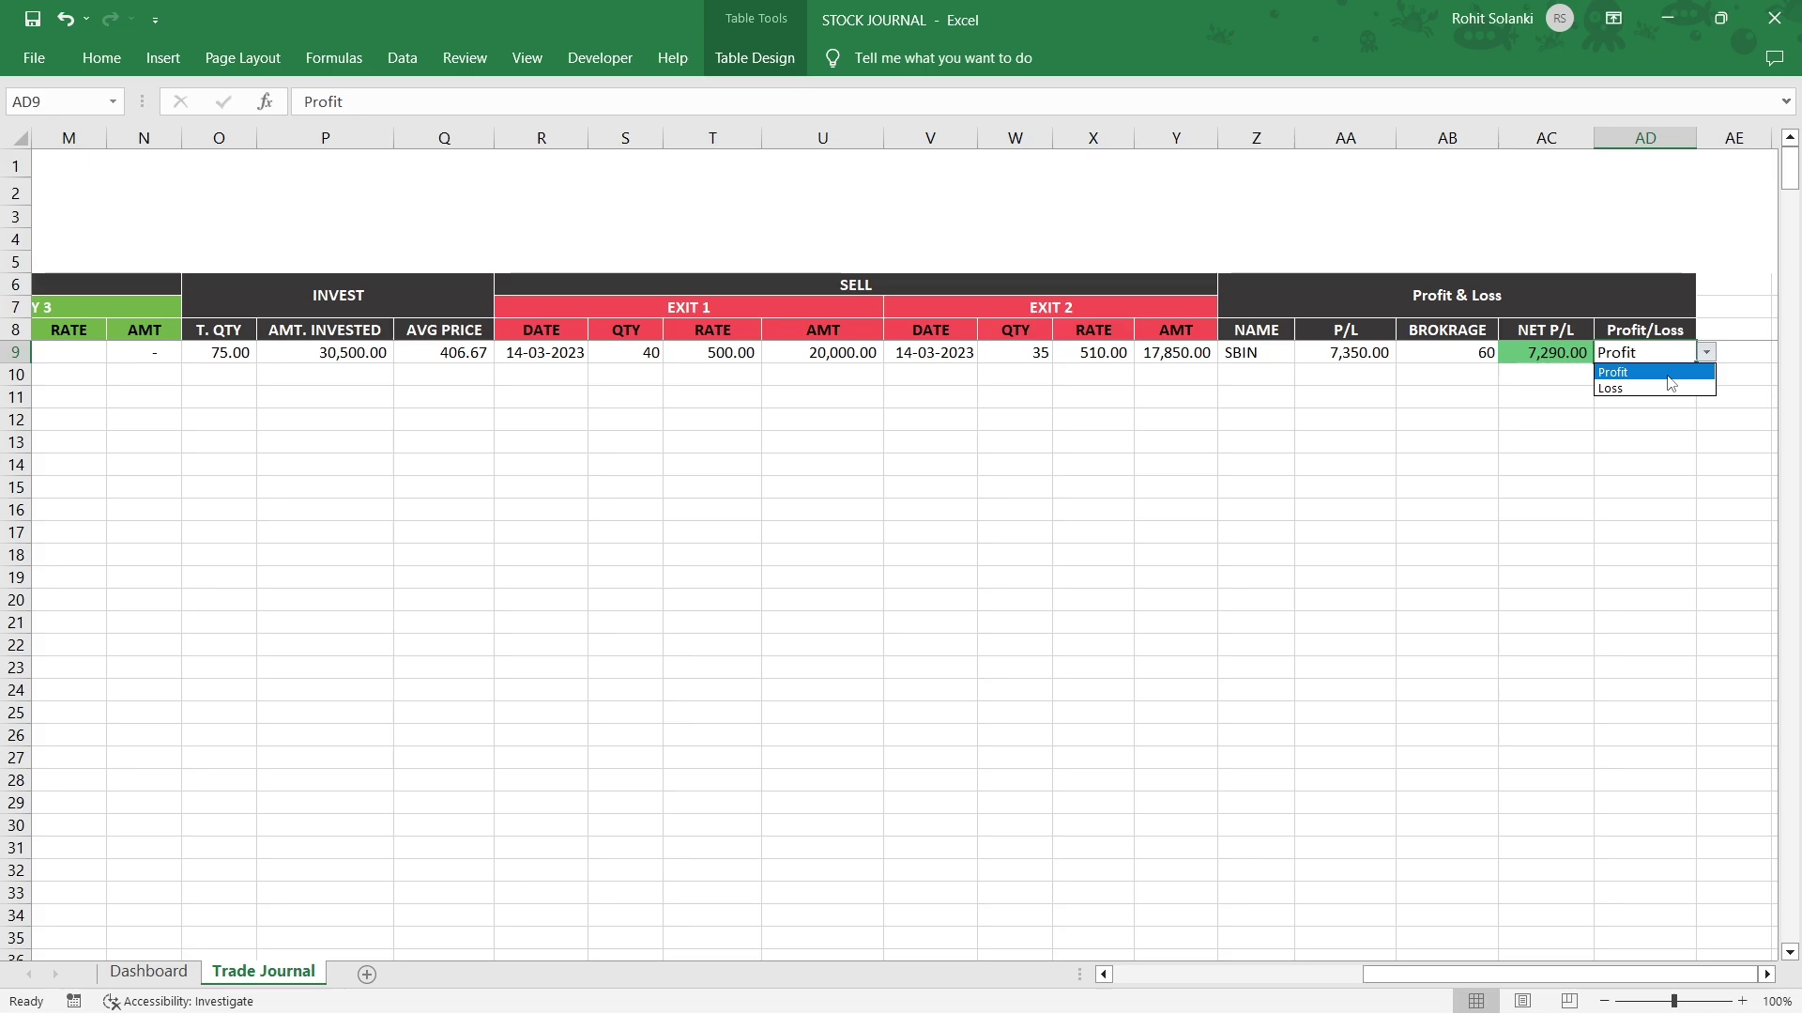
{"action": "left_click", "coordinate": [1669, 374]}
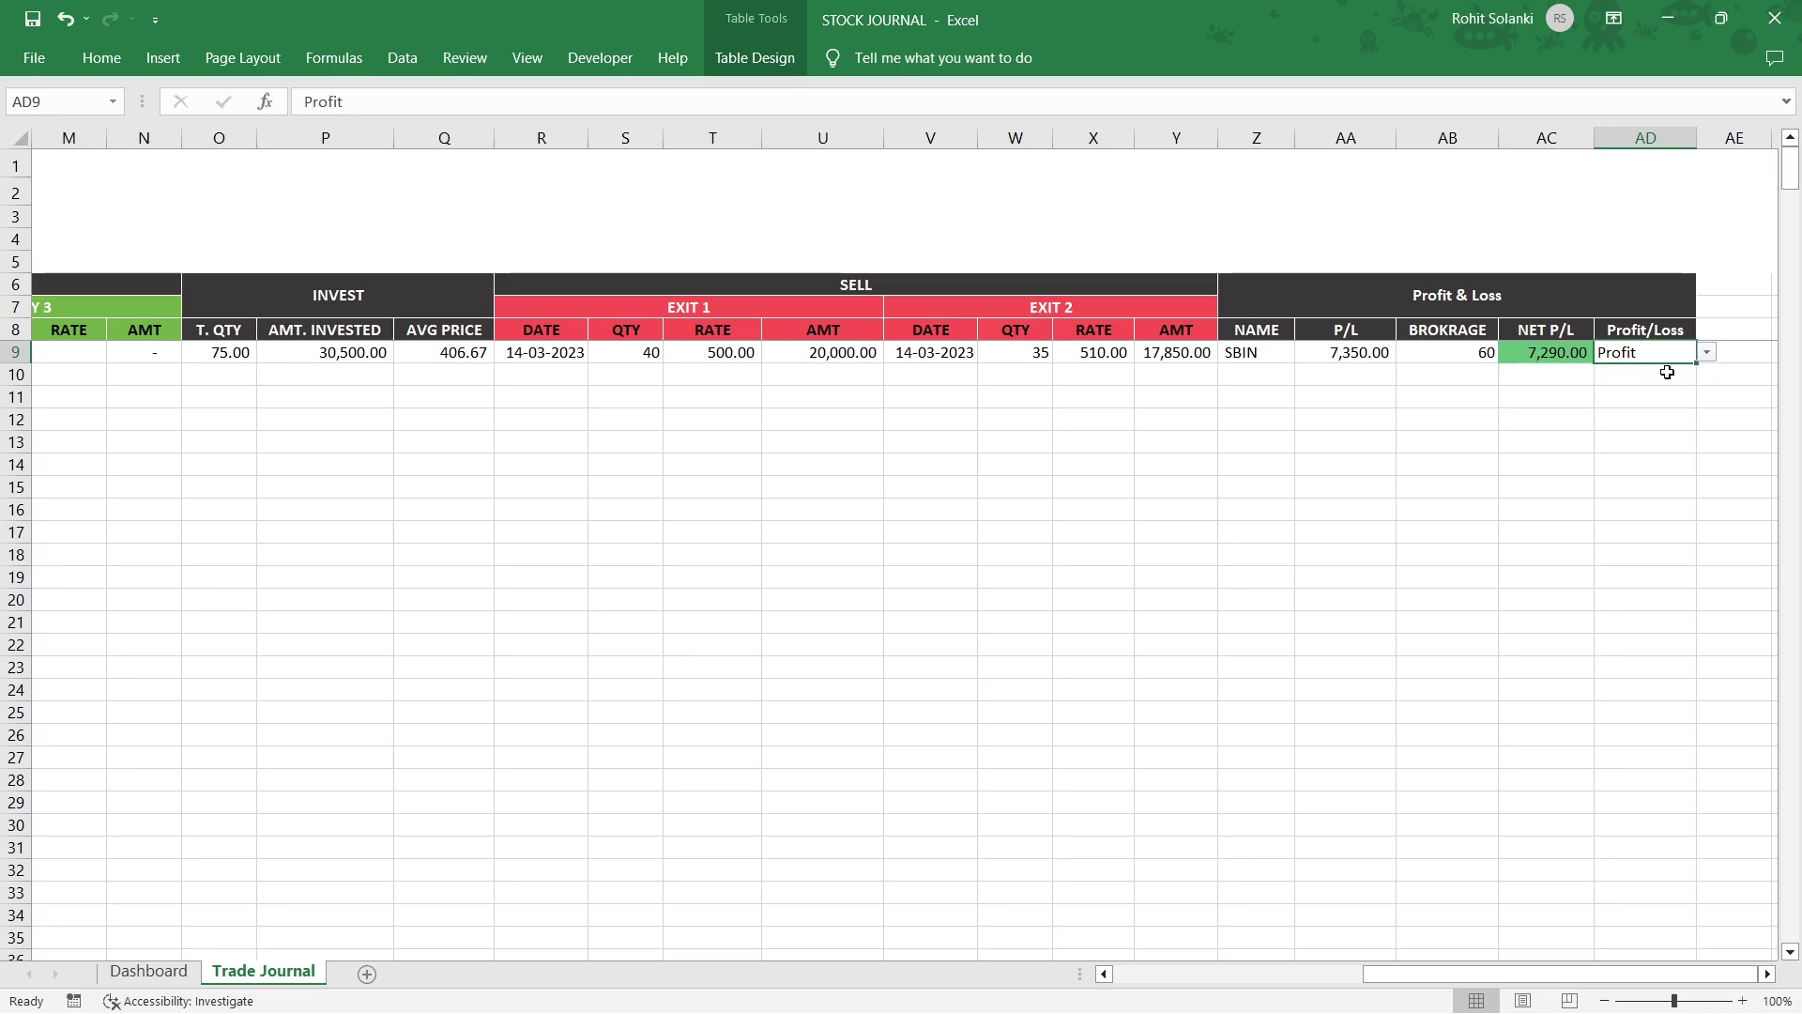
- Review the SUMIF total-profit formula and the net capital formula adding capital, profit and loss
{"action": "left_click_drag", "start_coordinate": [1372, 975], "coordinate": [1112, 981]}
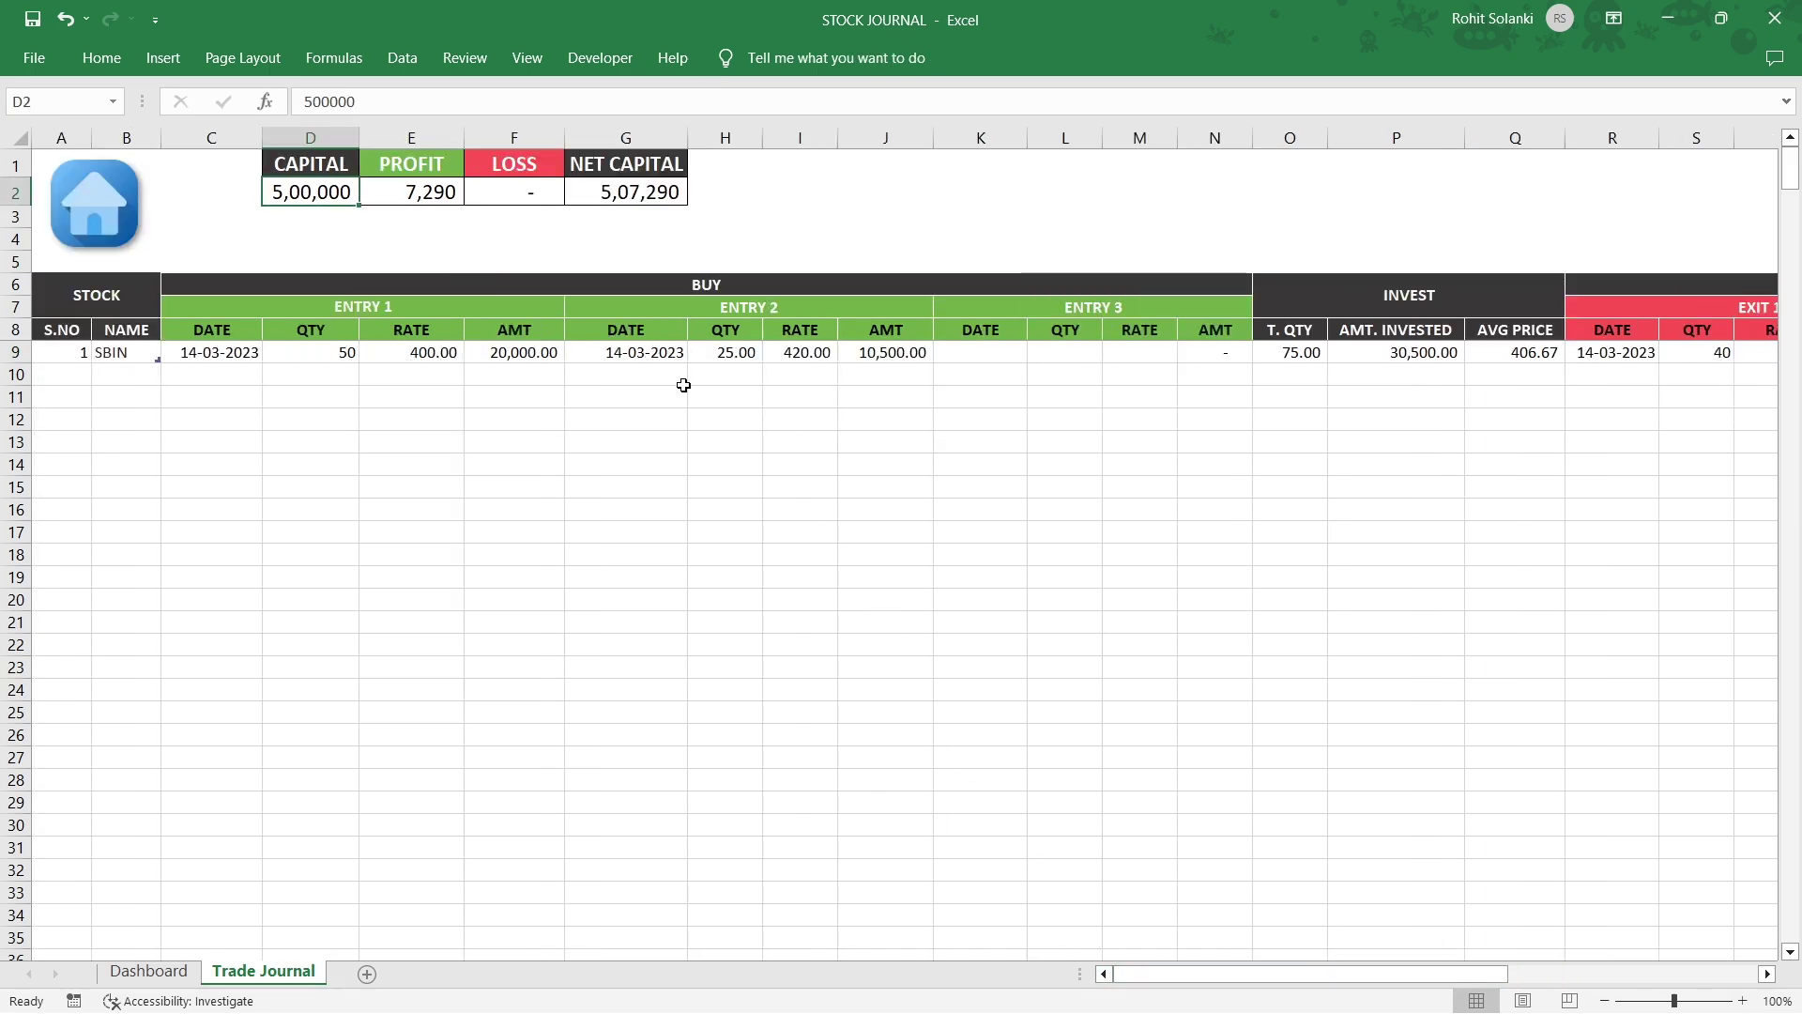
{"action": "left_click", "coordinate": [441, 167]}
{"action": "left_click", "coordinate": [394, 193]}
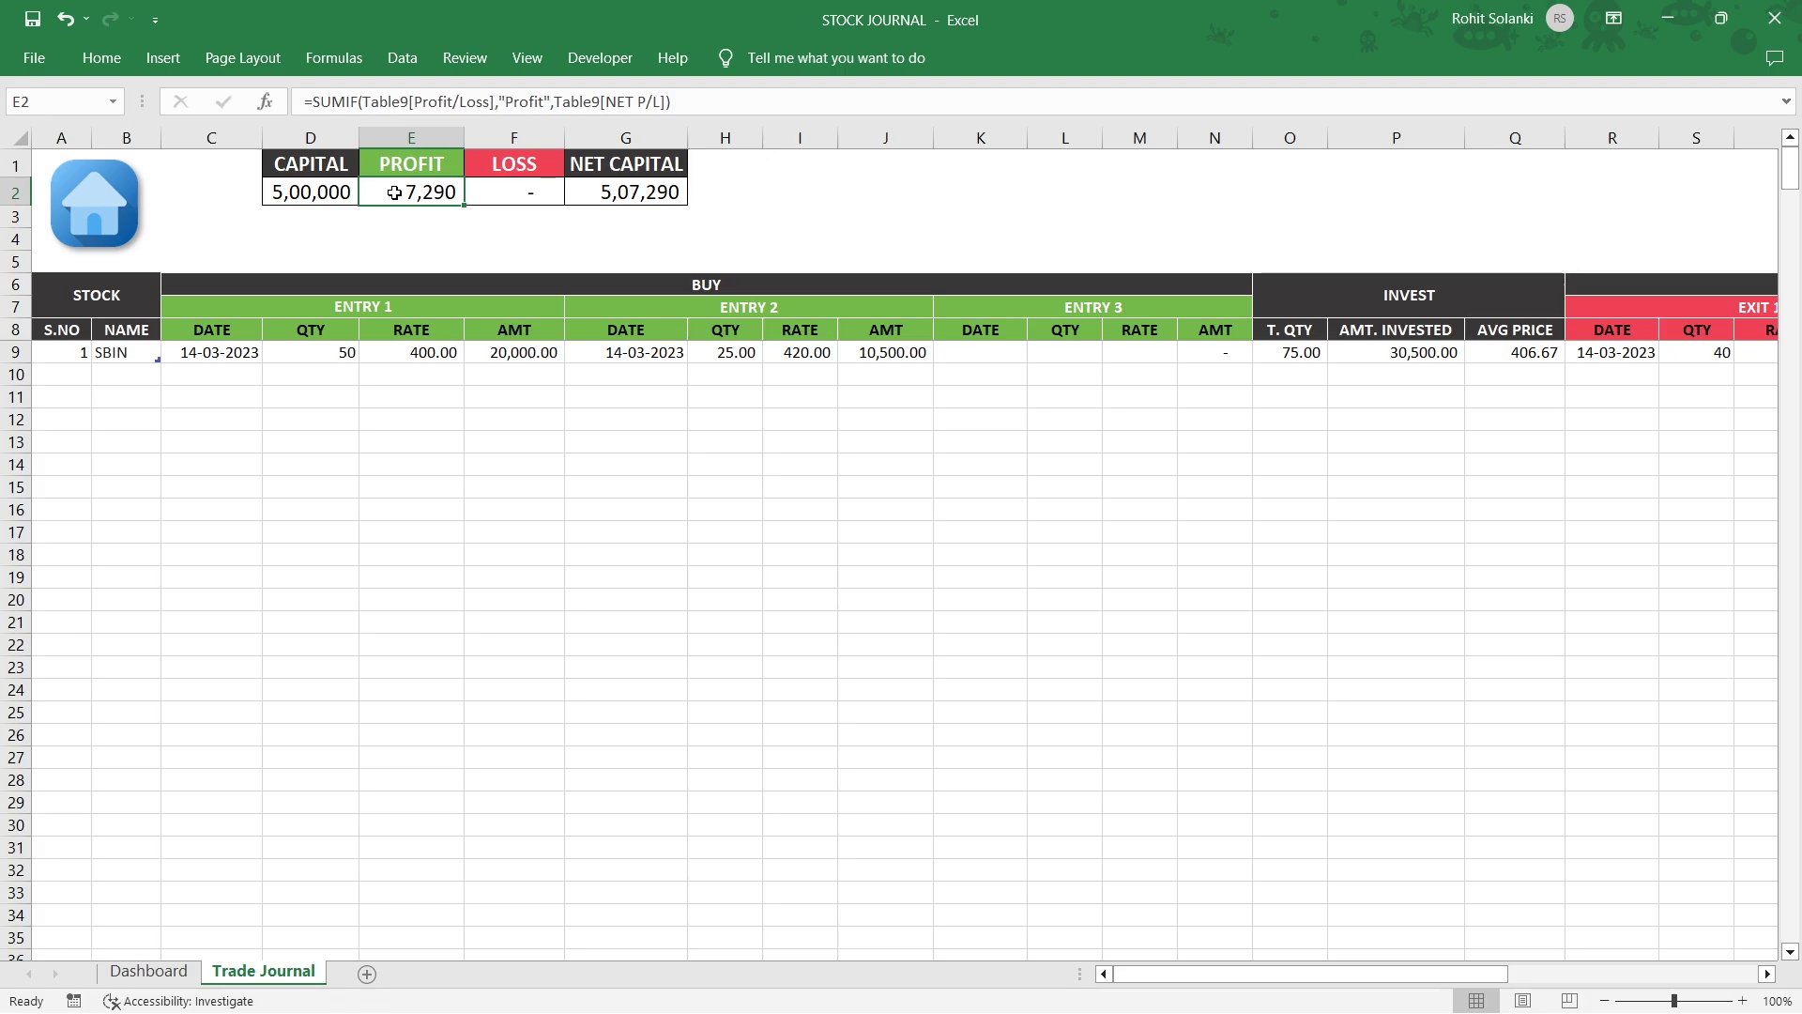
{"action": "left_click", "coordinate": [618, 176]}
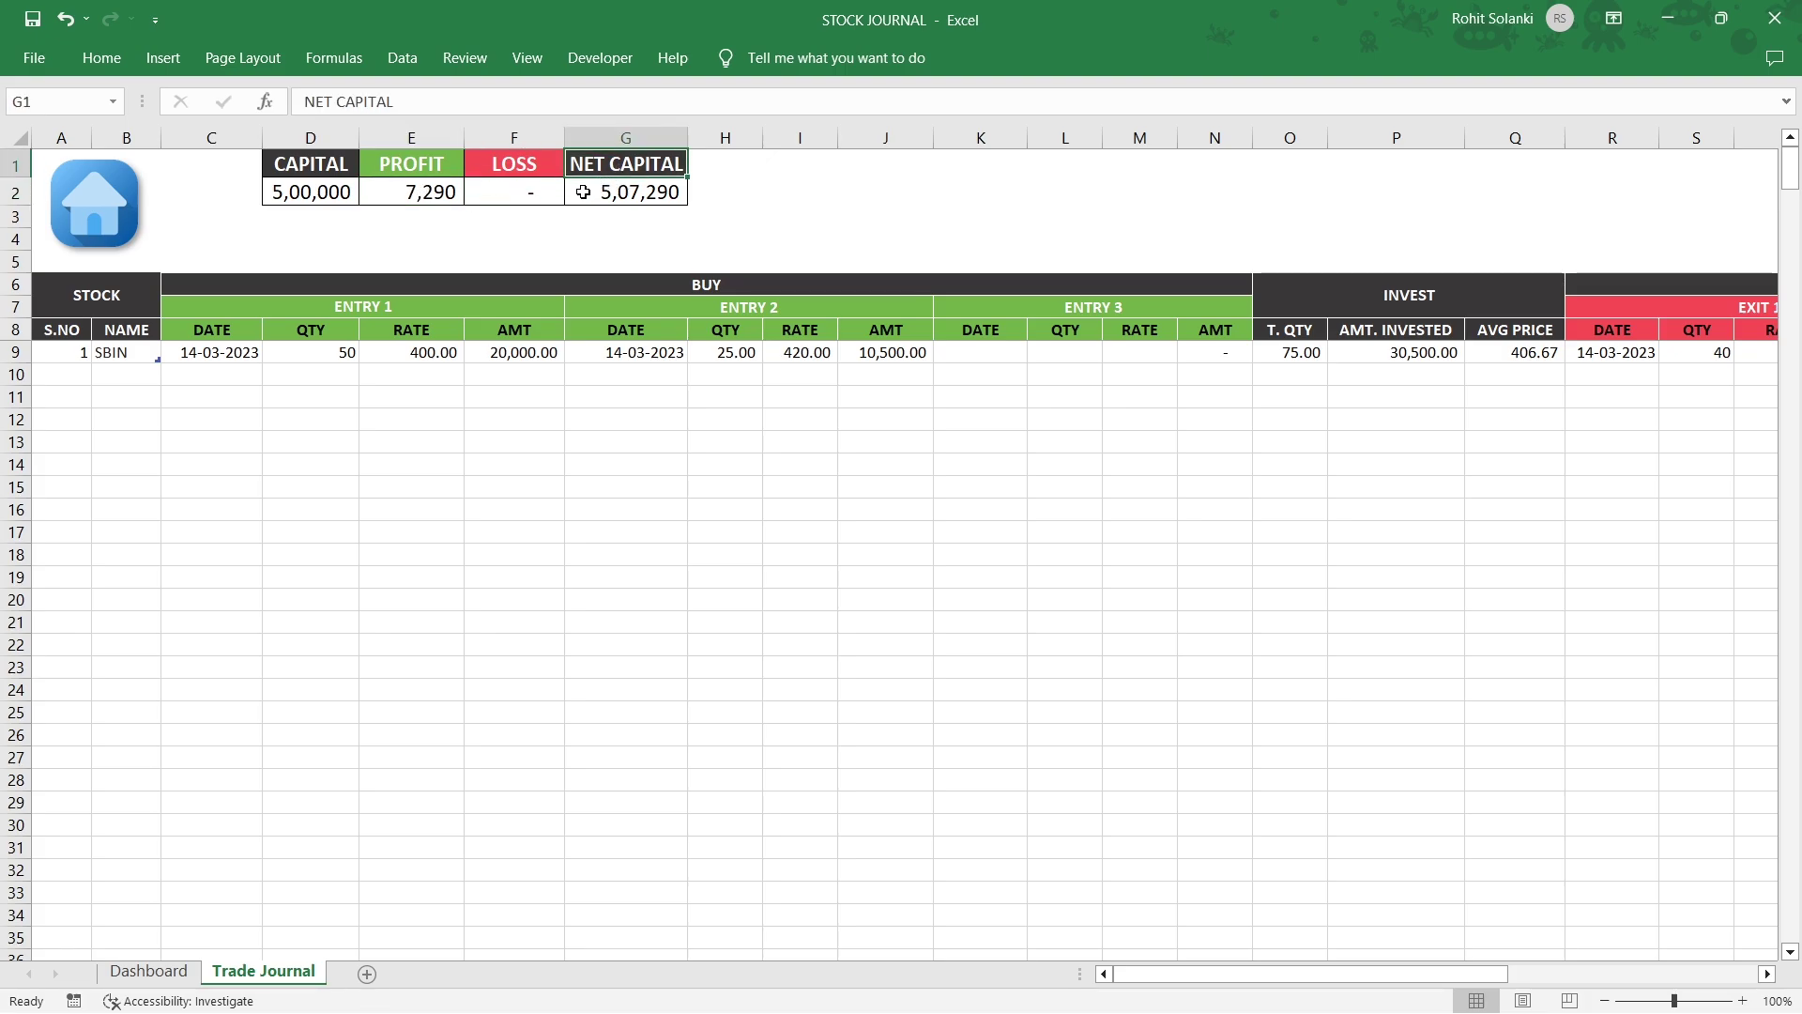
{"action": "left_click", "coordinate": [583, 192]}
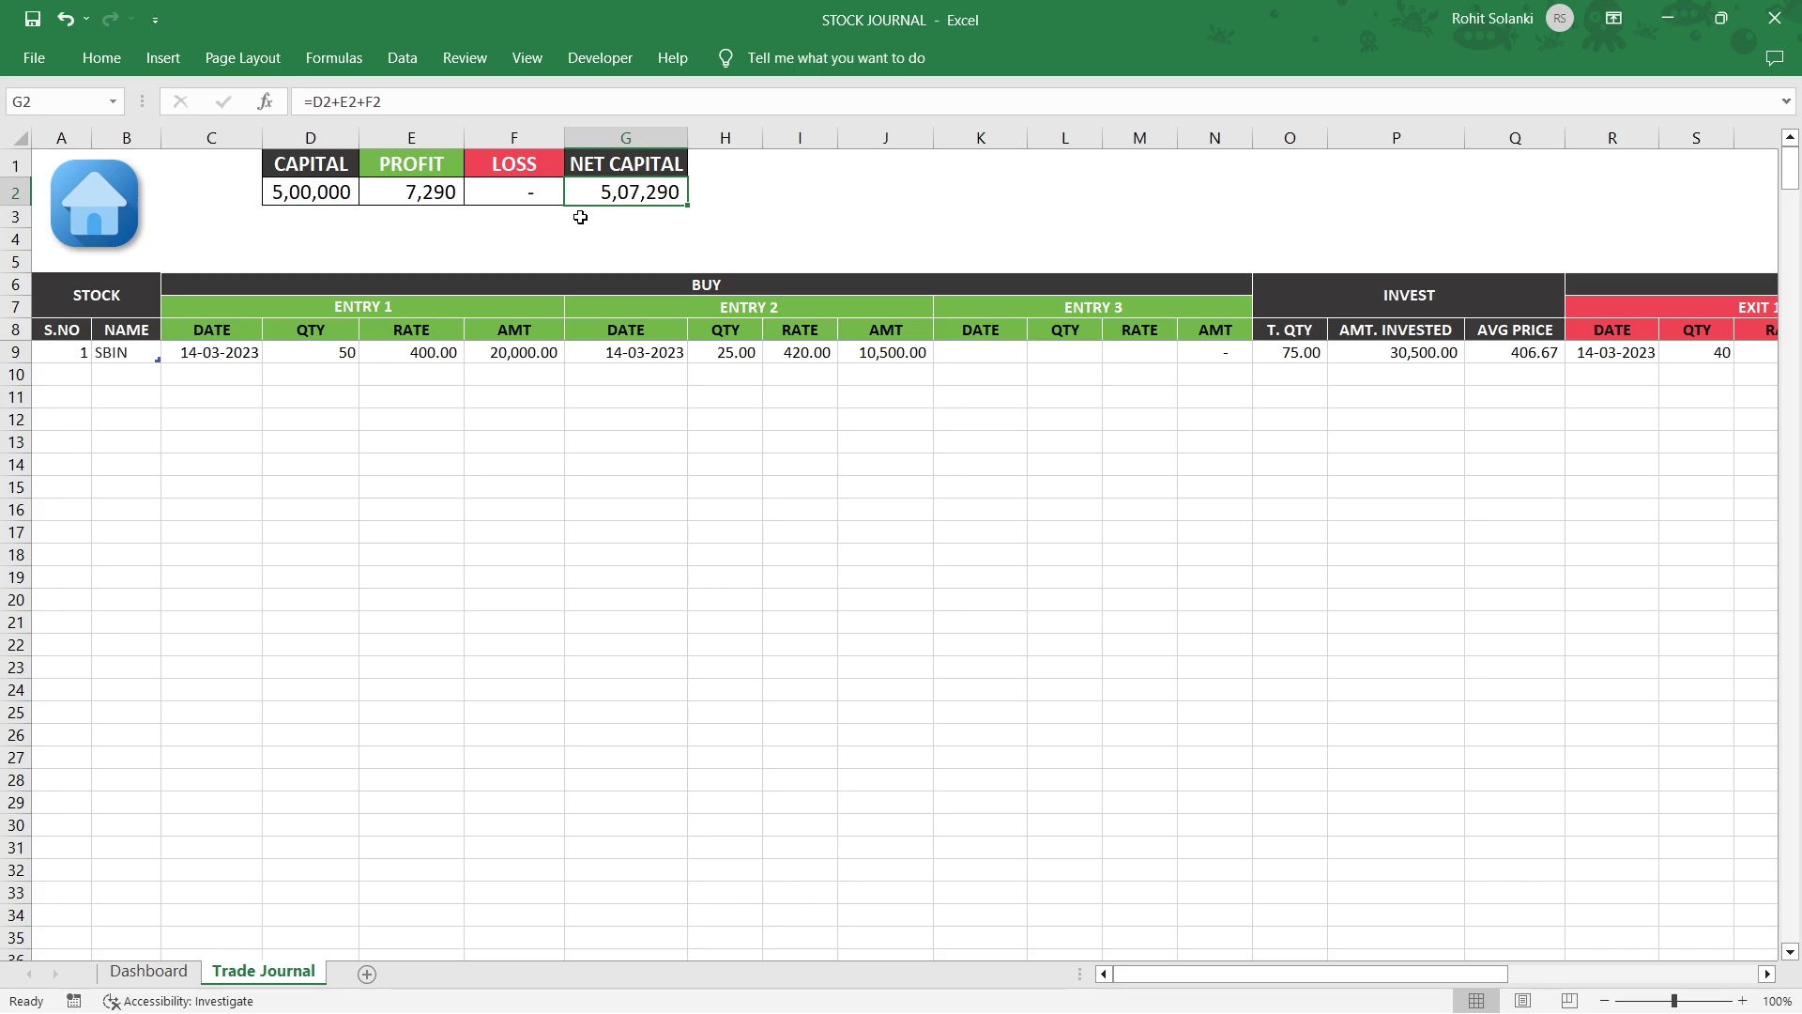
{"action": "left_click", "coordinate": [75, 376]}
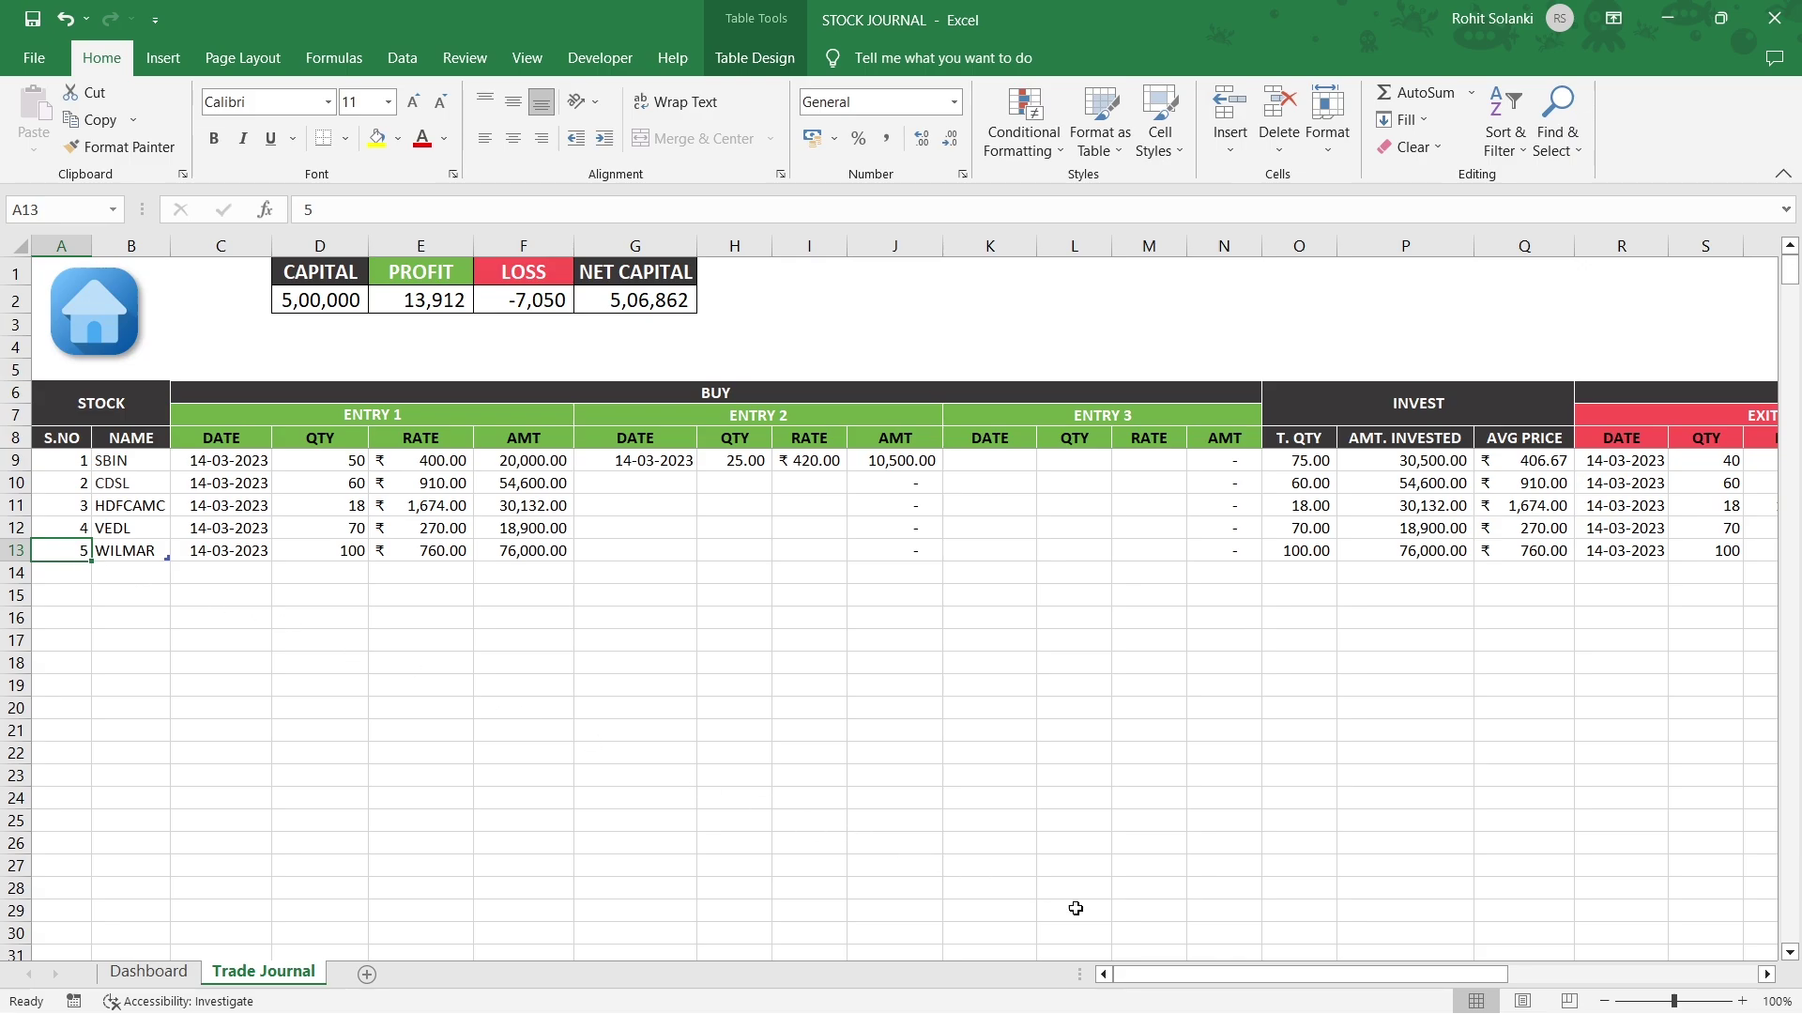
- Review the four Profit results, WILMAR's Loss and the total loss SUMIF formula
{"action": "left_click_drag", "start_coordinate": [1154, 979], "coordinate": [1342, 981]}
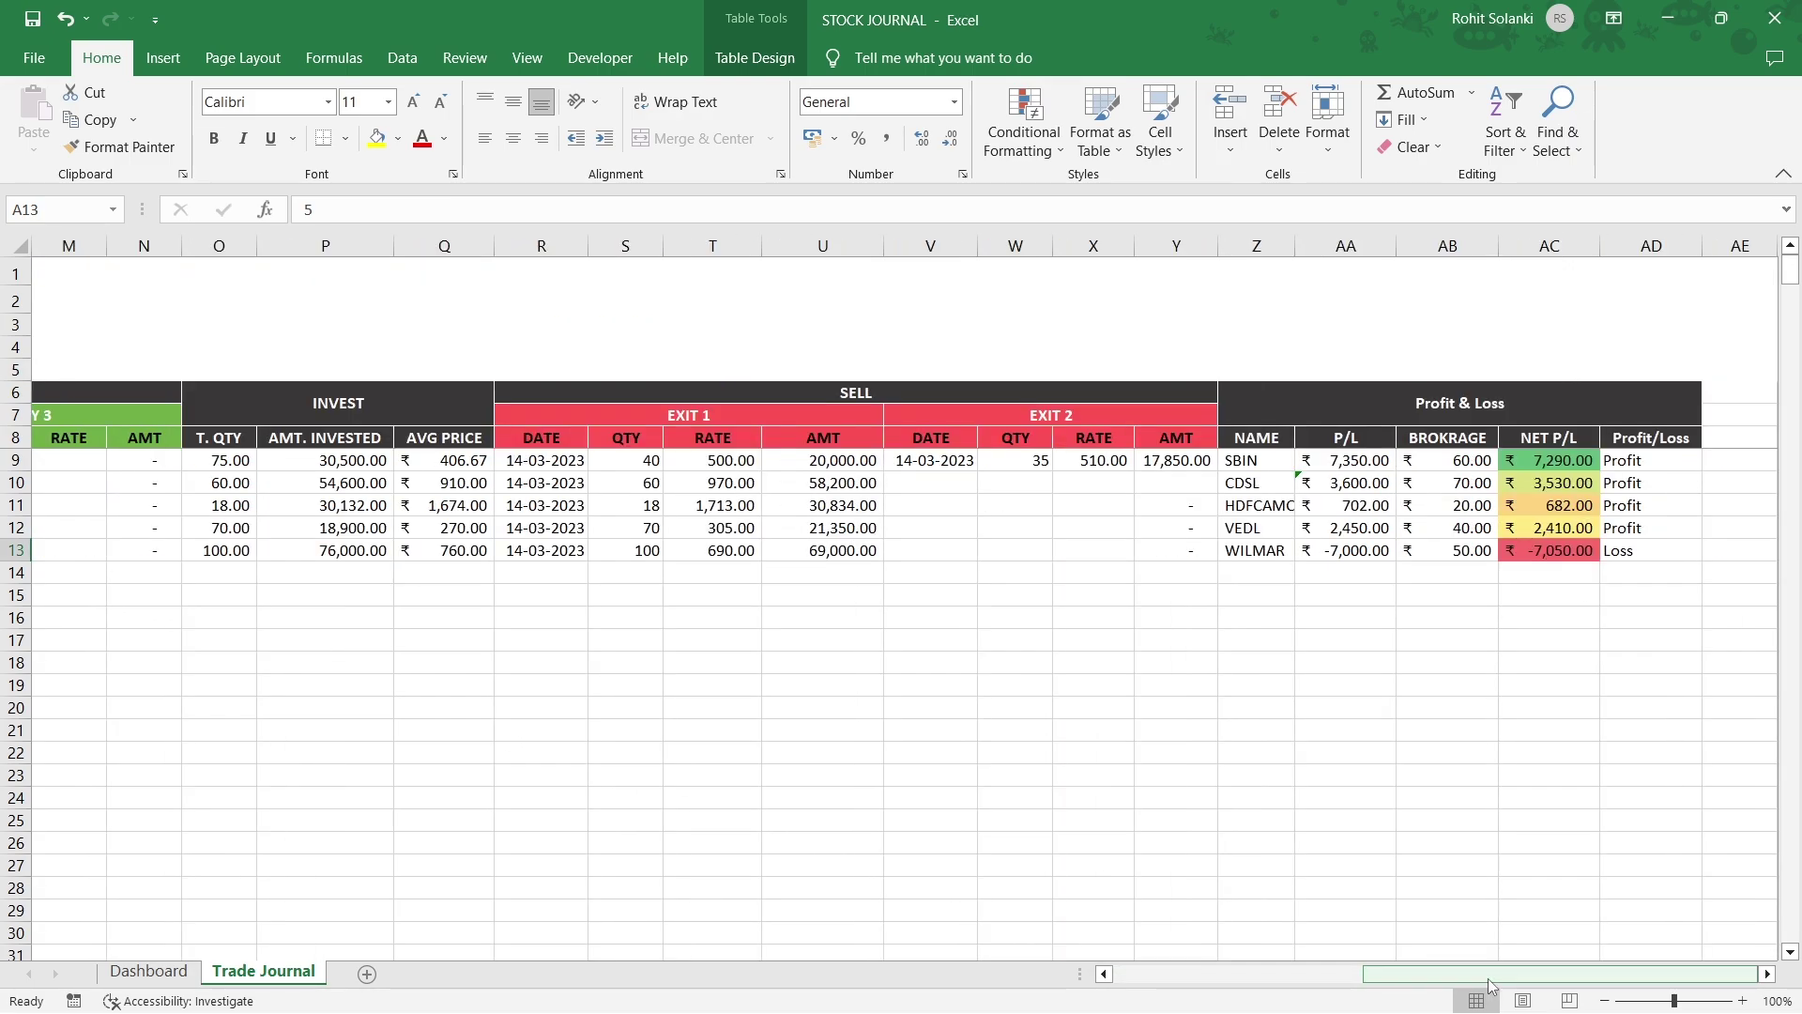
{"action": "left_click_drag", "start_coordinate": [1600, 446], "coordinate": [1685, 536]}
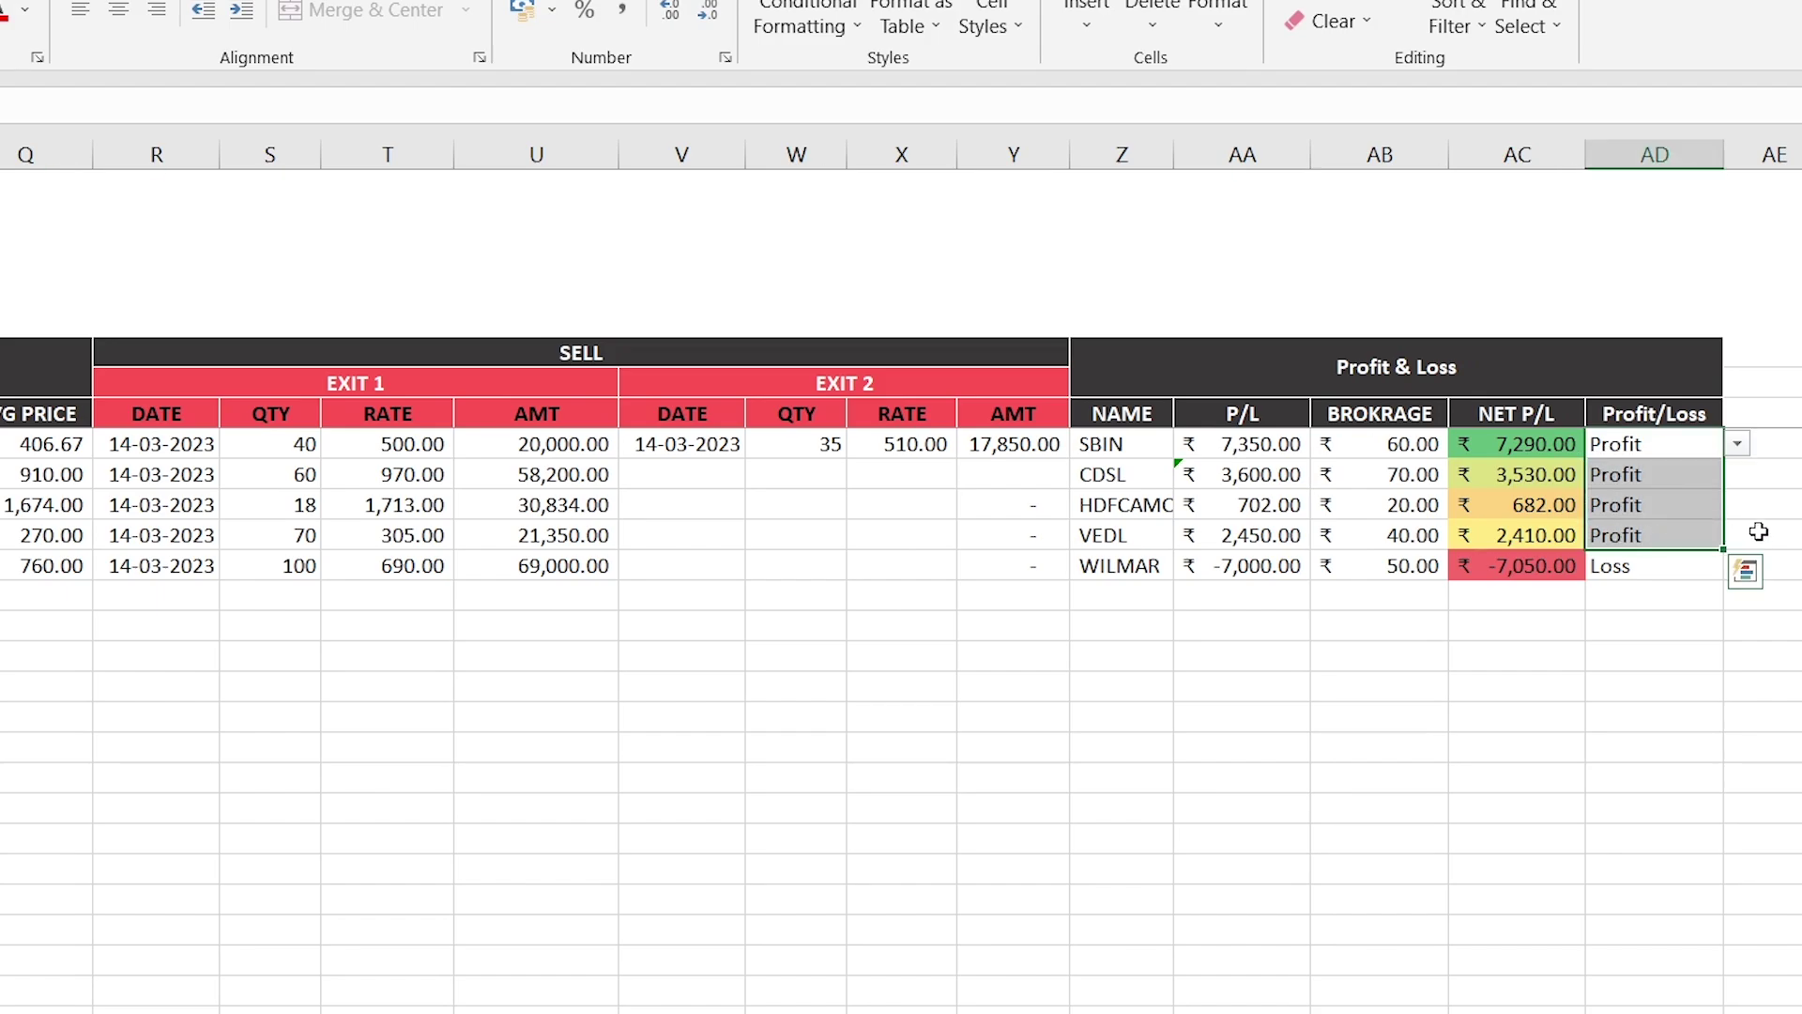
{"action": "left_click", "coordinate": [1669, 563]}
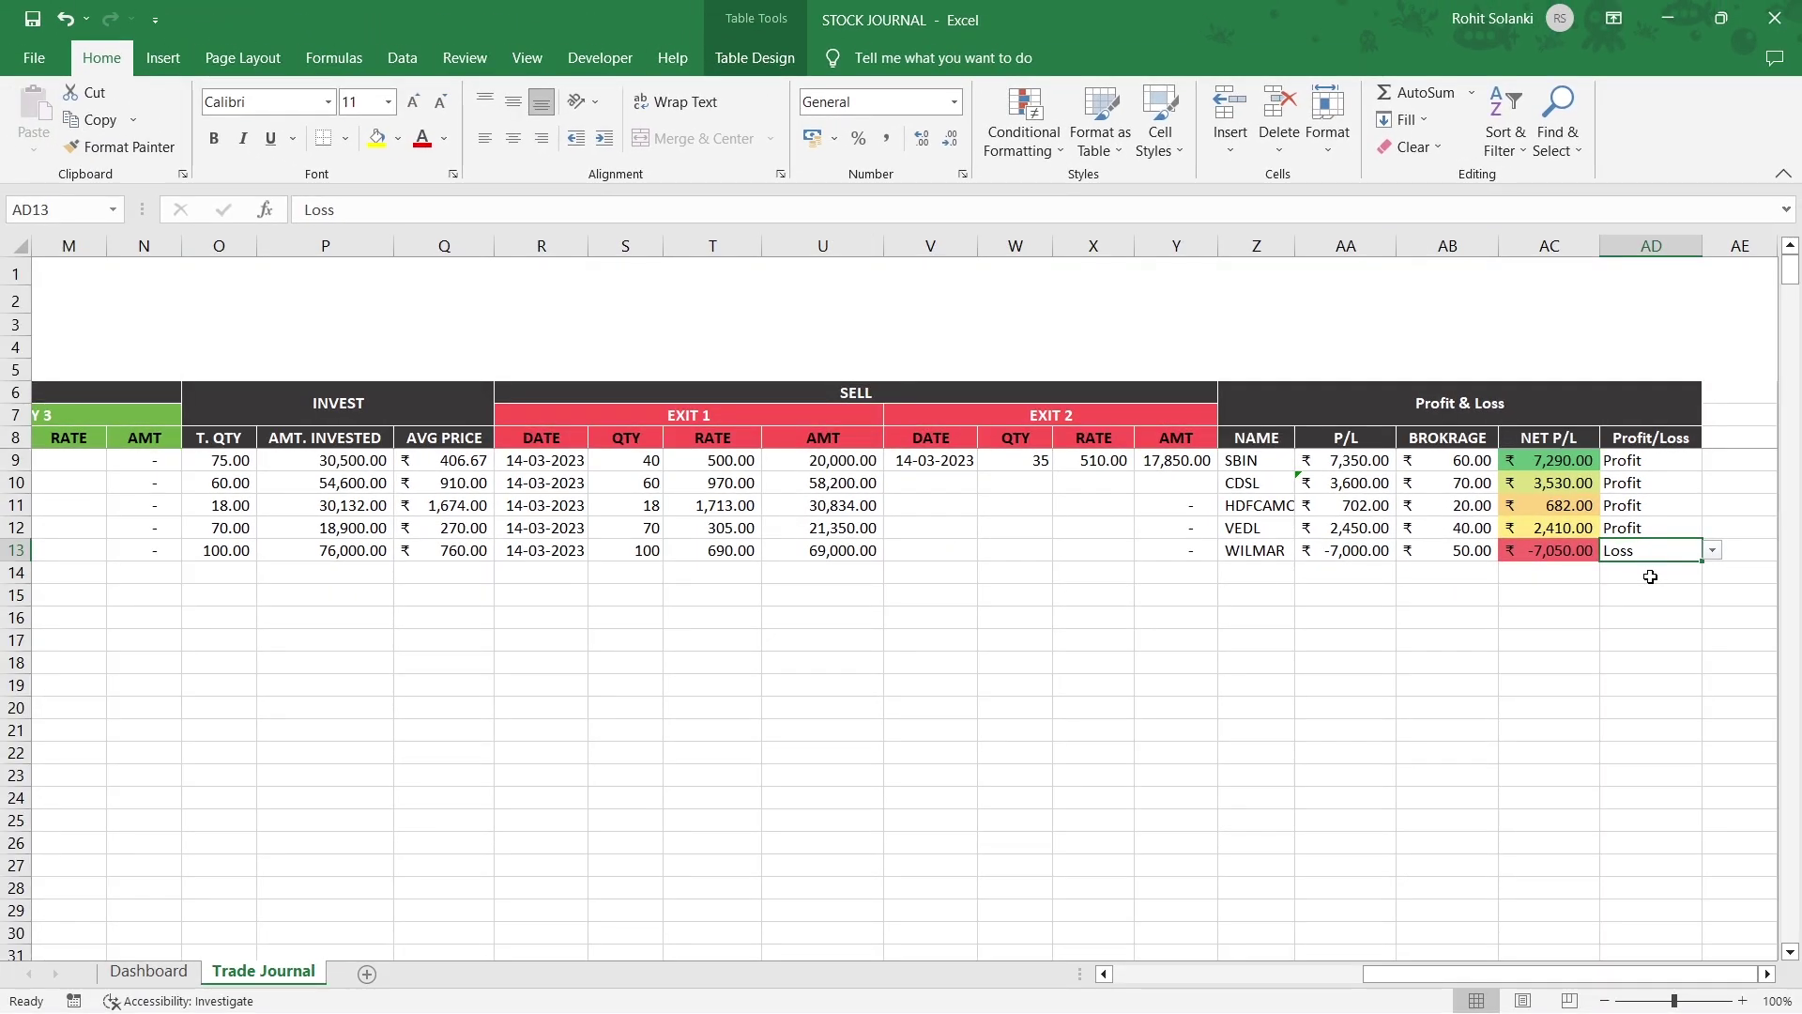
{"action": "left_click_drag", "start_coordinate": [1429, 973], "coordinate": [1181, 976]}
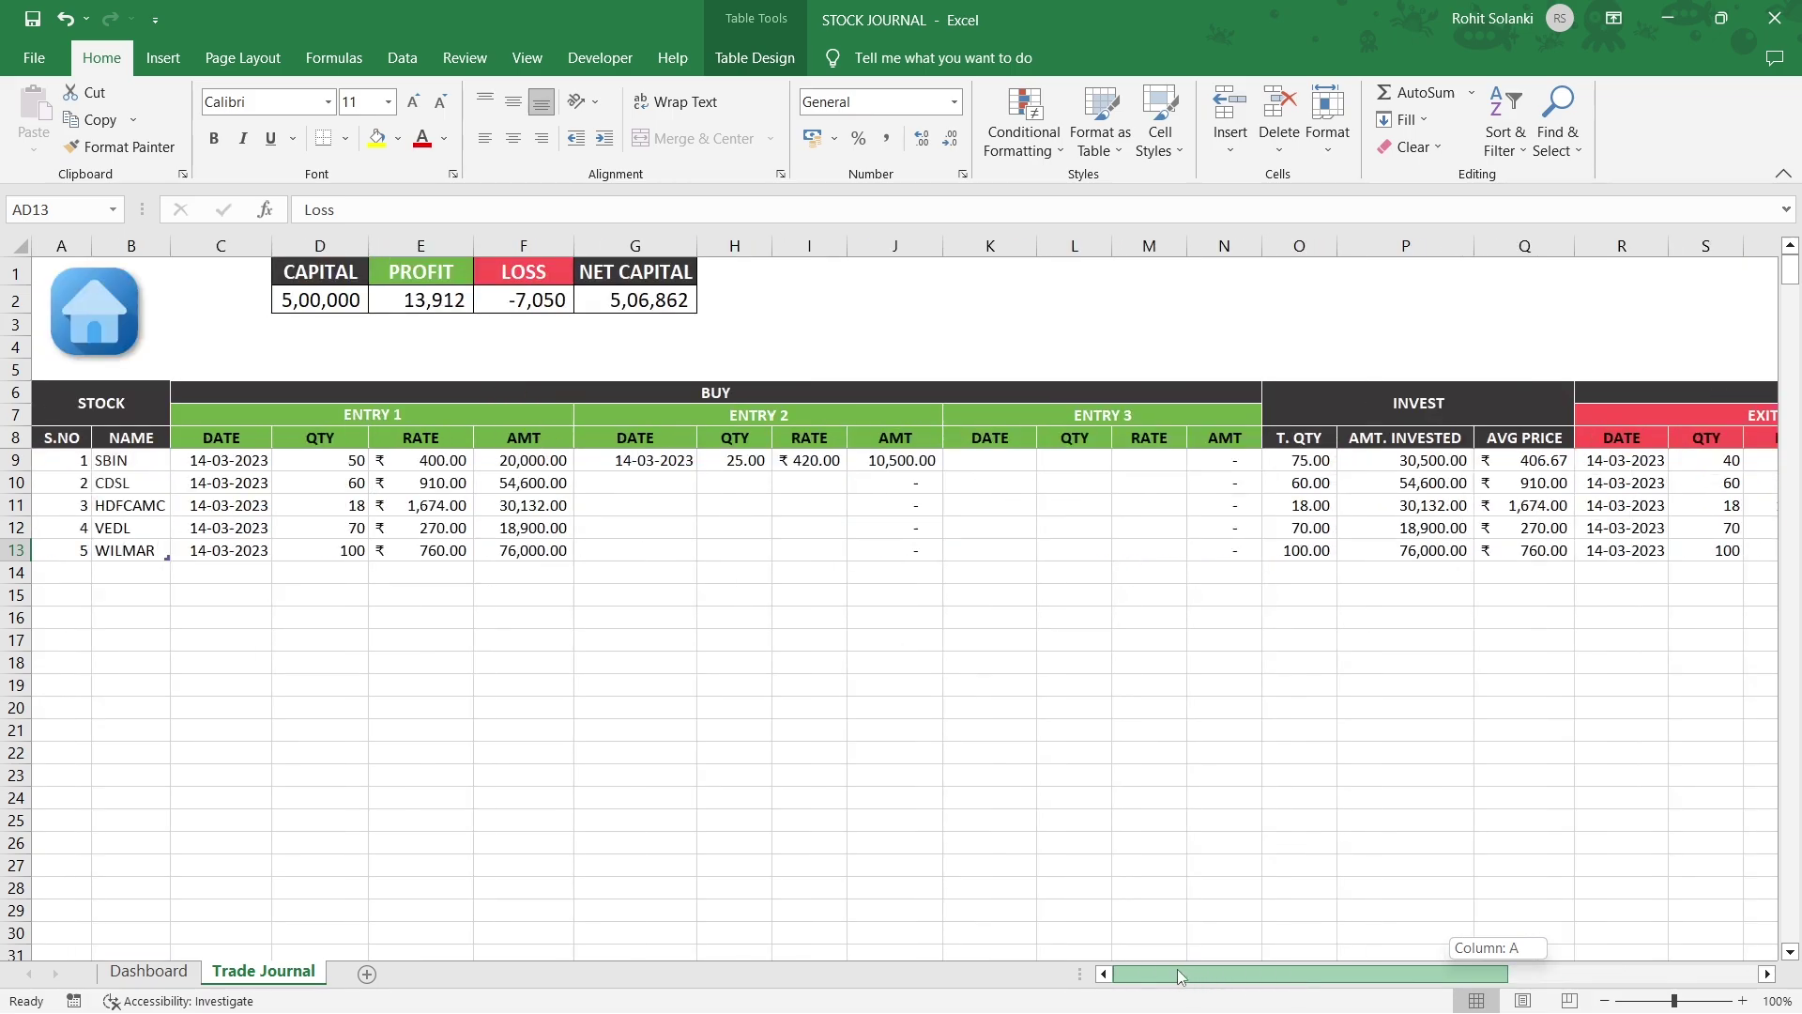
{"action": "left_click", "coordinate": [390, 311]}
{"action": "left_click", "coordinate": [488, 301]}
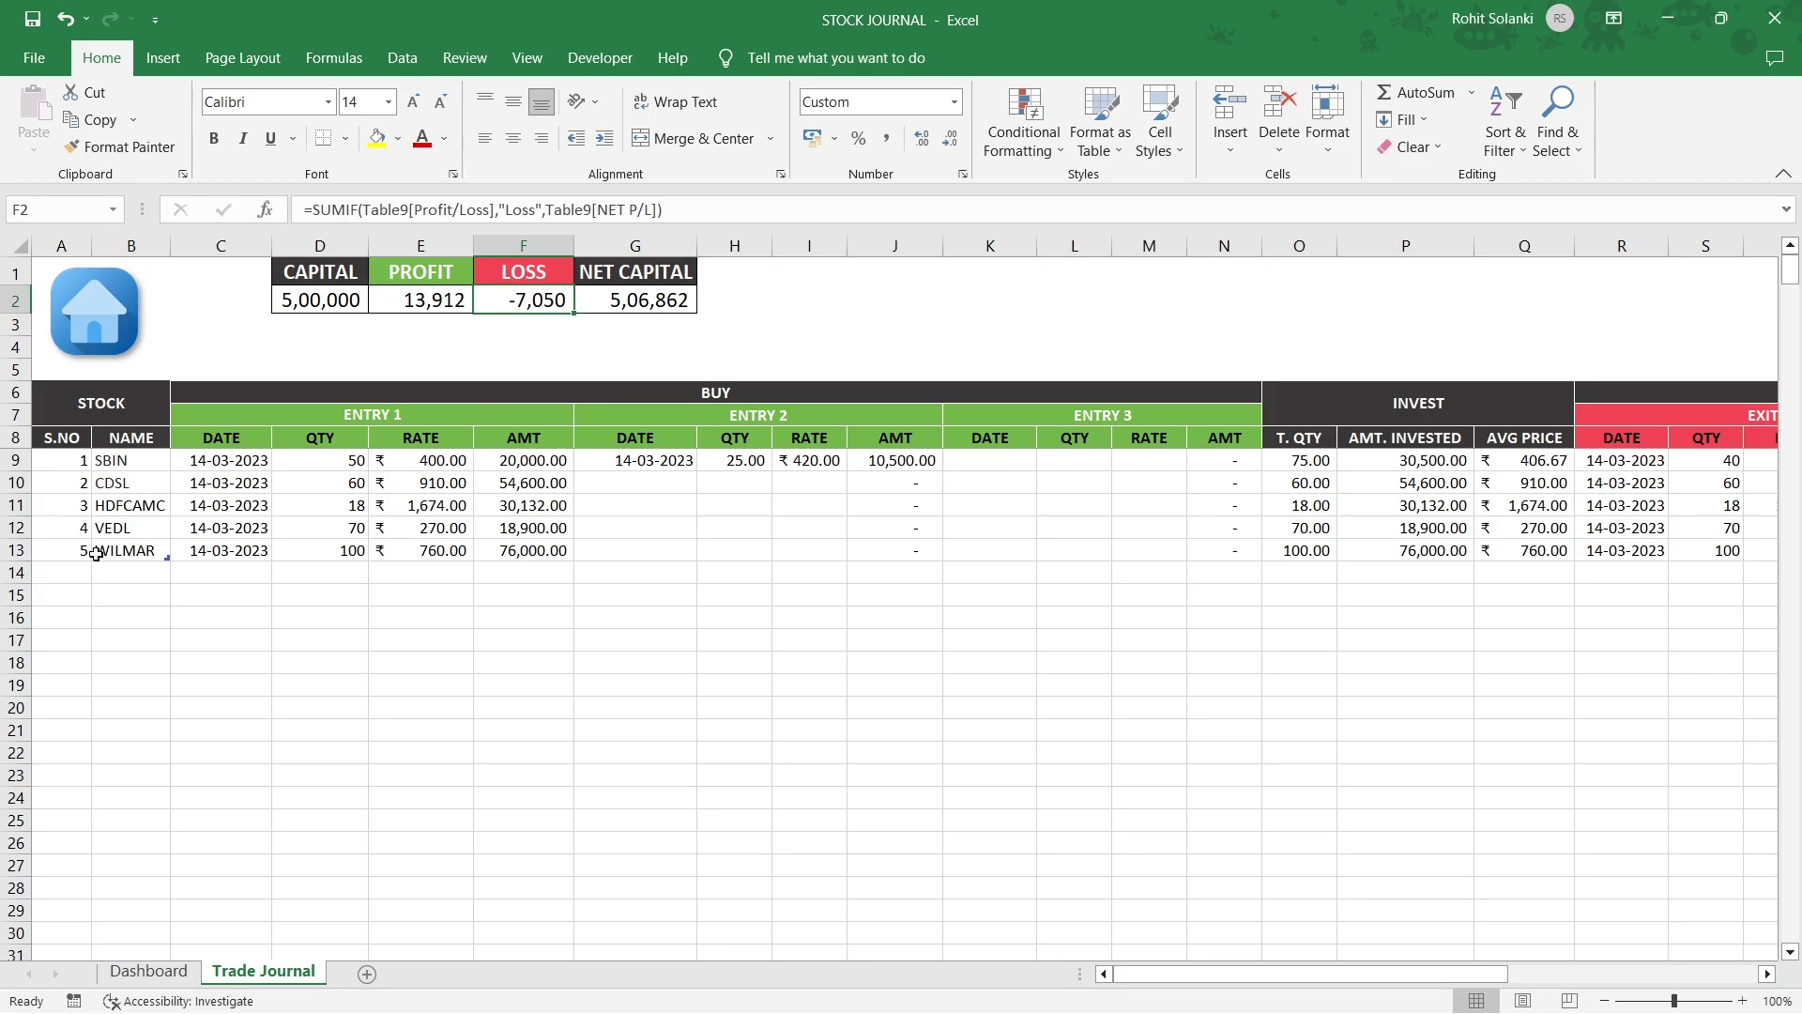
- Open the Dashboard sheet showing 5 trades and a 5,06,862 balance
{"action": "left_click", "coordinate": [68, 554]}
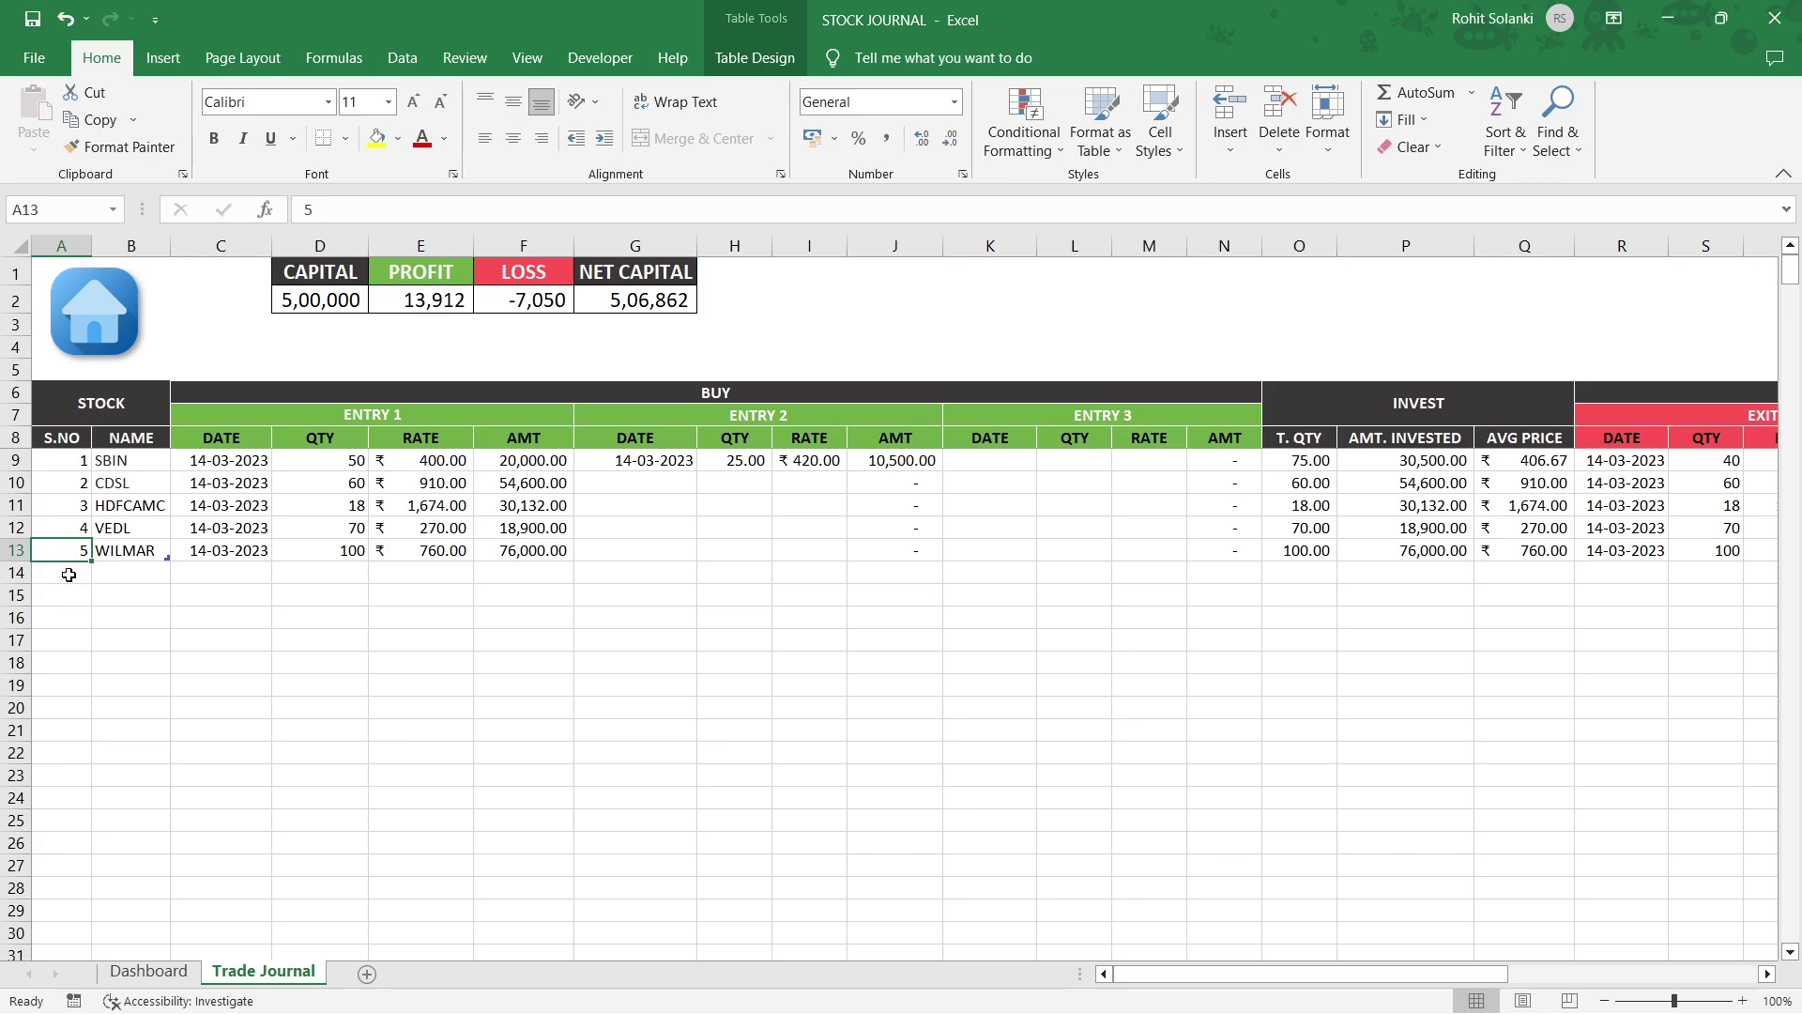
{"action": "left_click", "coordinate": [66, 572]}
{"action": "left_click", "coordinate": [66, 595]}
{"action": "left_click", "coordinate": [64, 619]}
{"action": "left_click", "coordinate": [62, 642]}
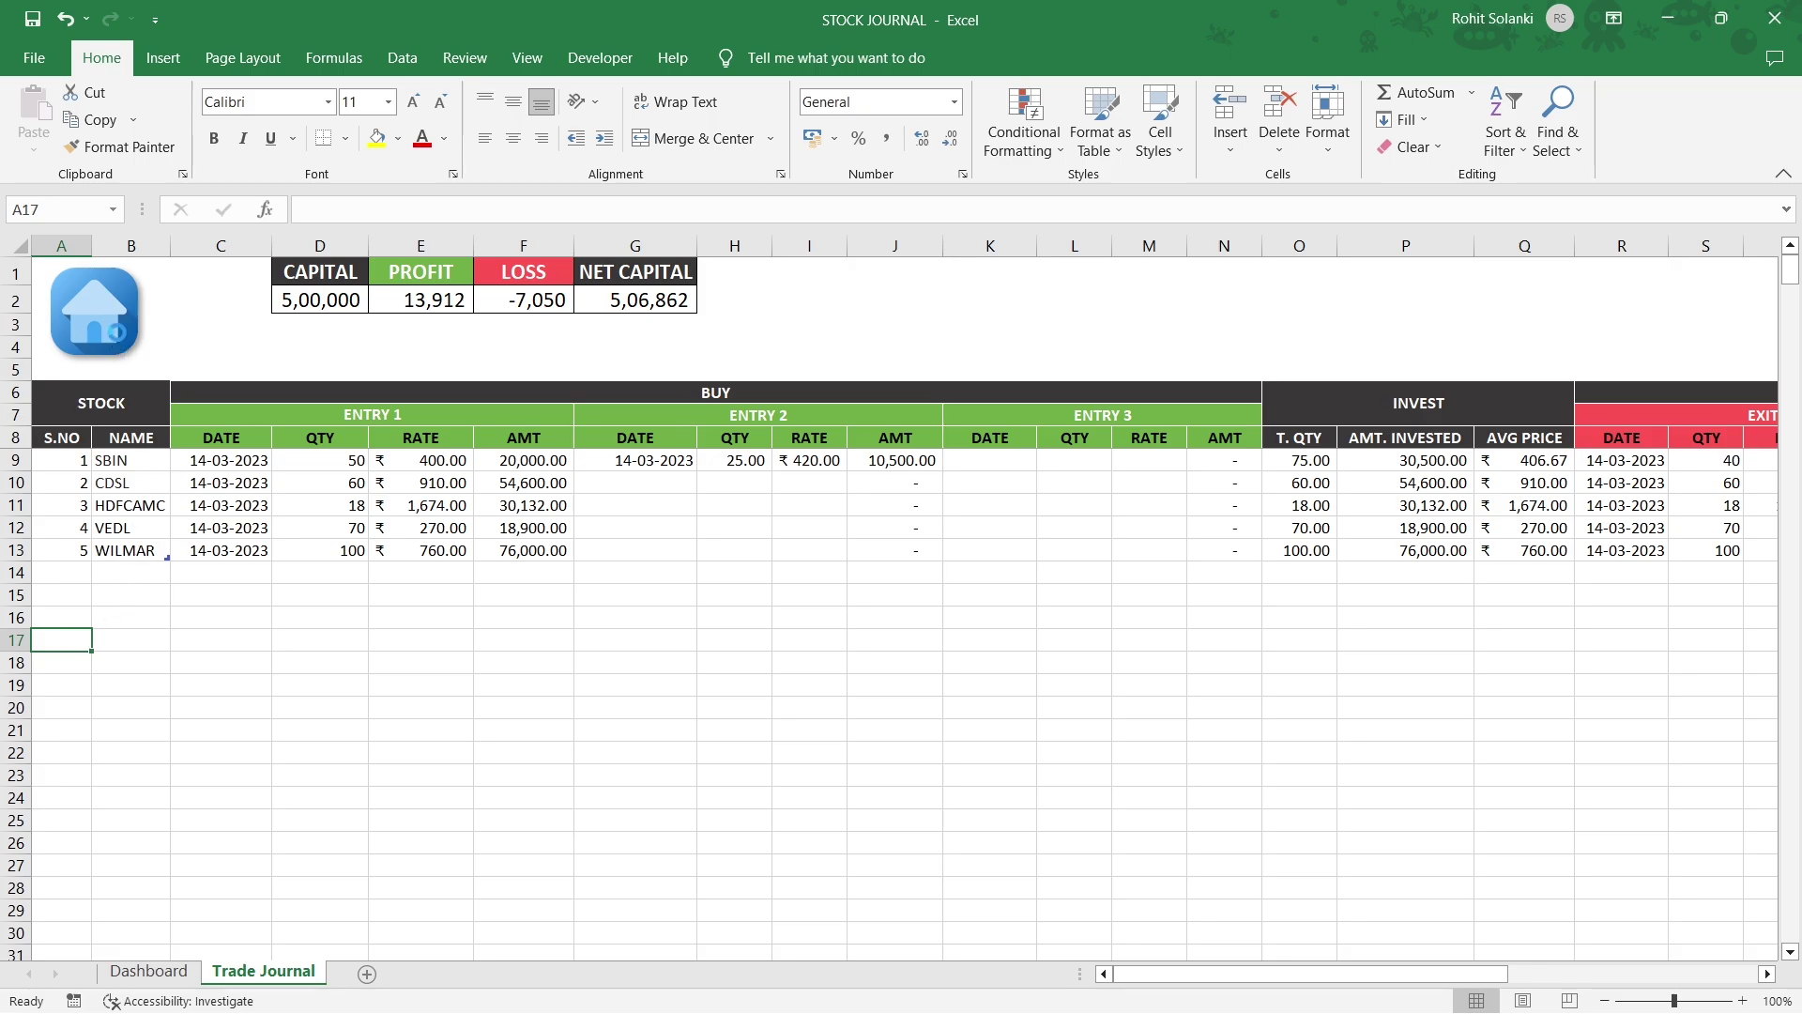
{"action": "left_click", "coordinate": [119, 341]}
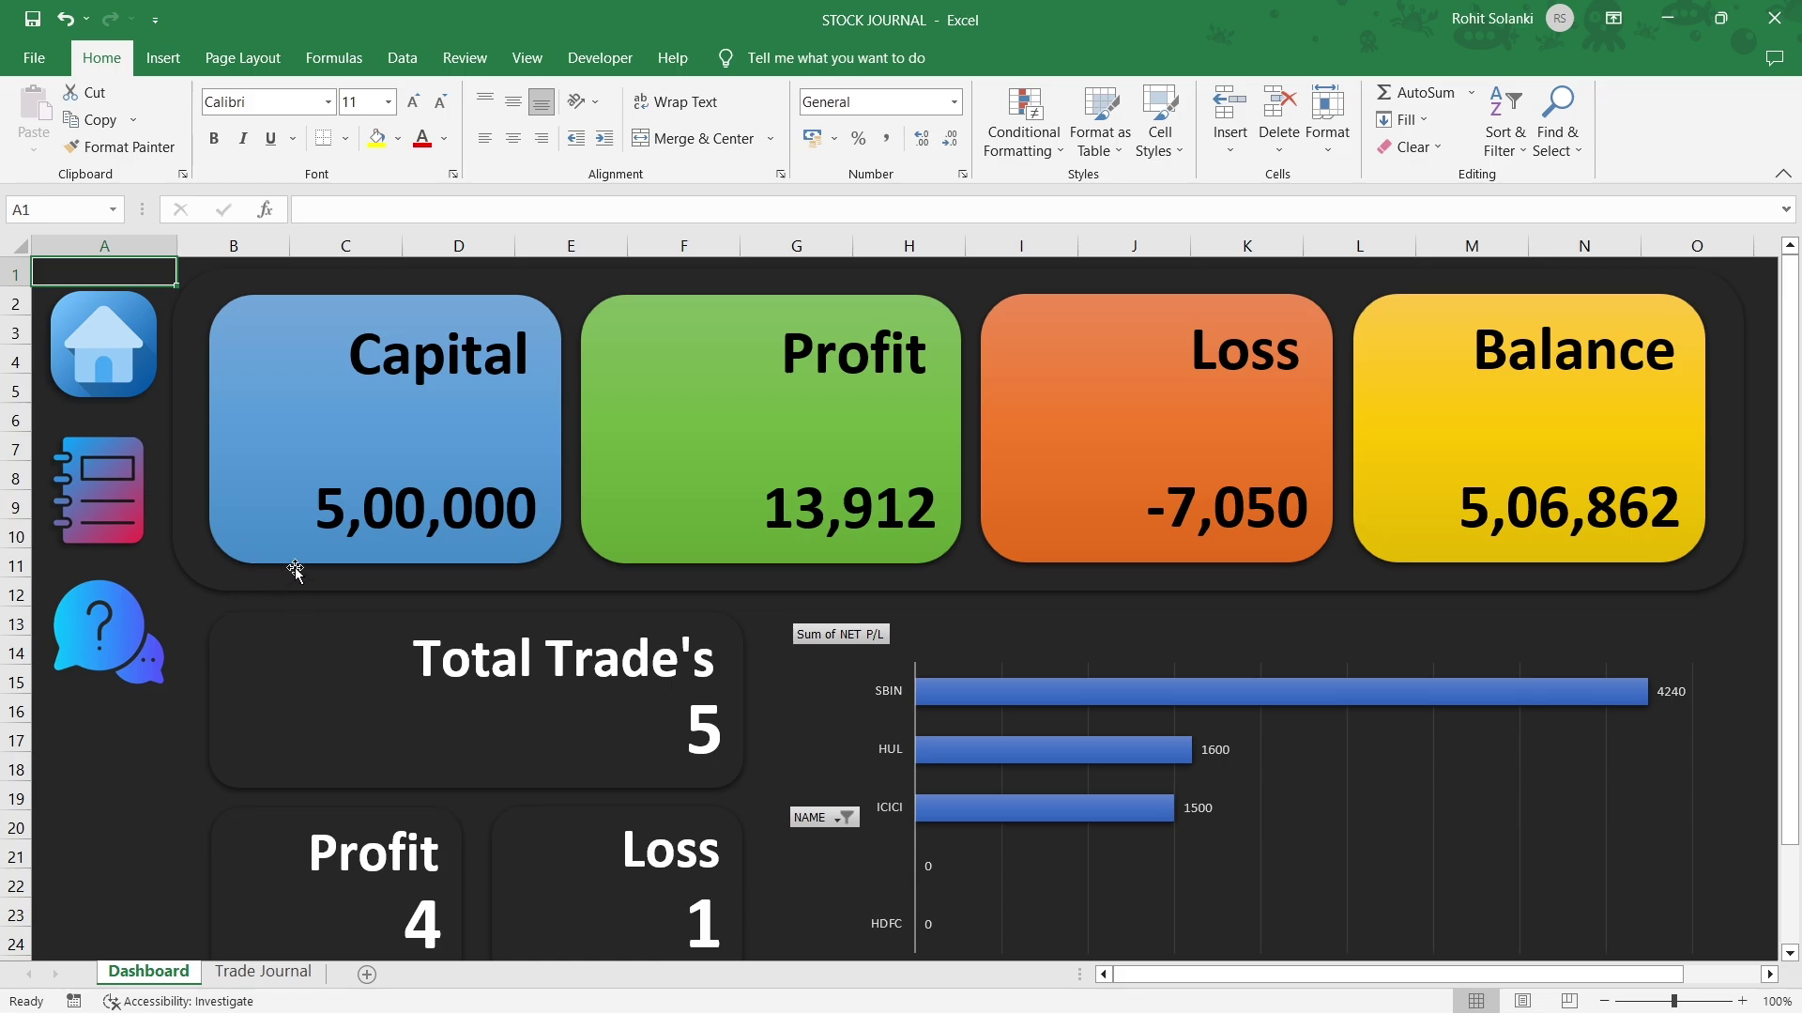
- Refresh All so the pivot chart shows SBIN 7290 first, then test the Trade Journal and Dashboard navigation icons
{"action": "left_click", "coordinate": [1783, 173]}
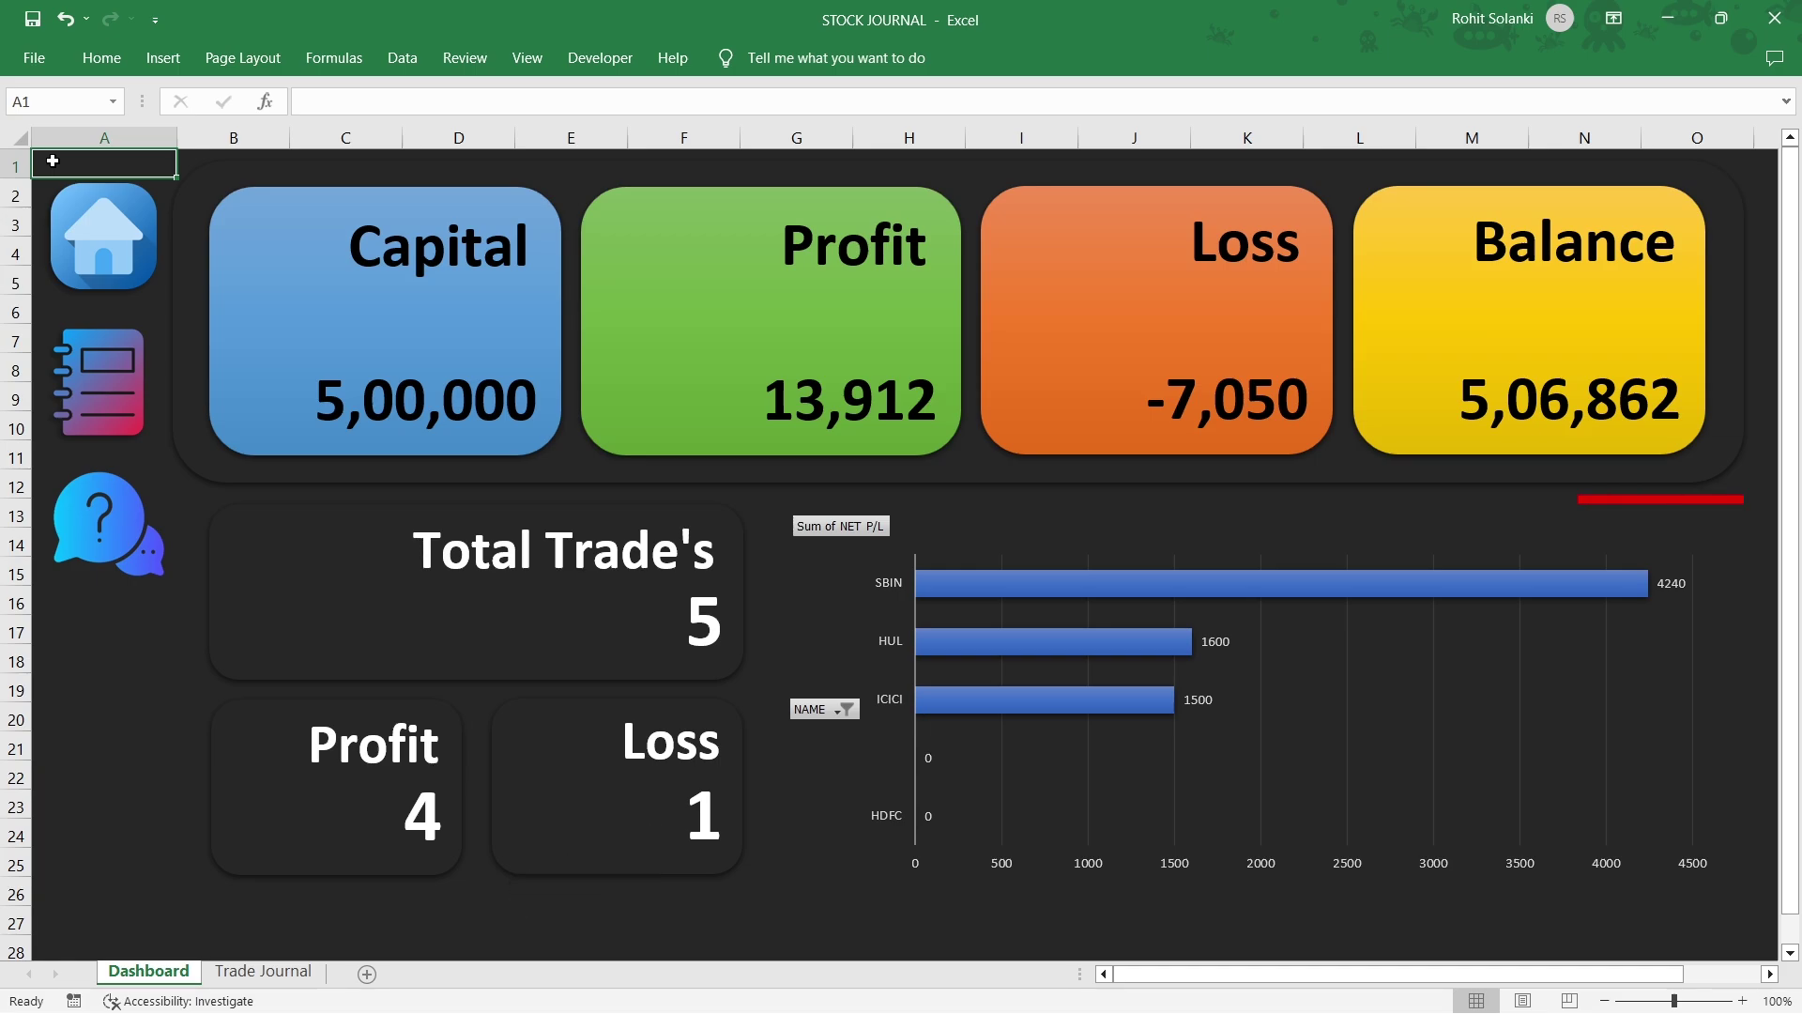
{"action": "left_click", "coordinate": [931, 533]}
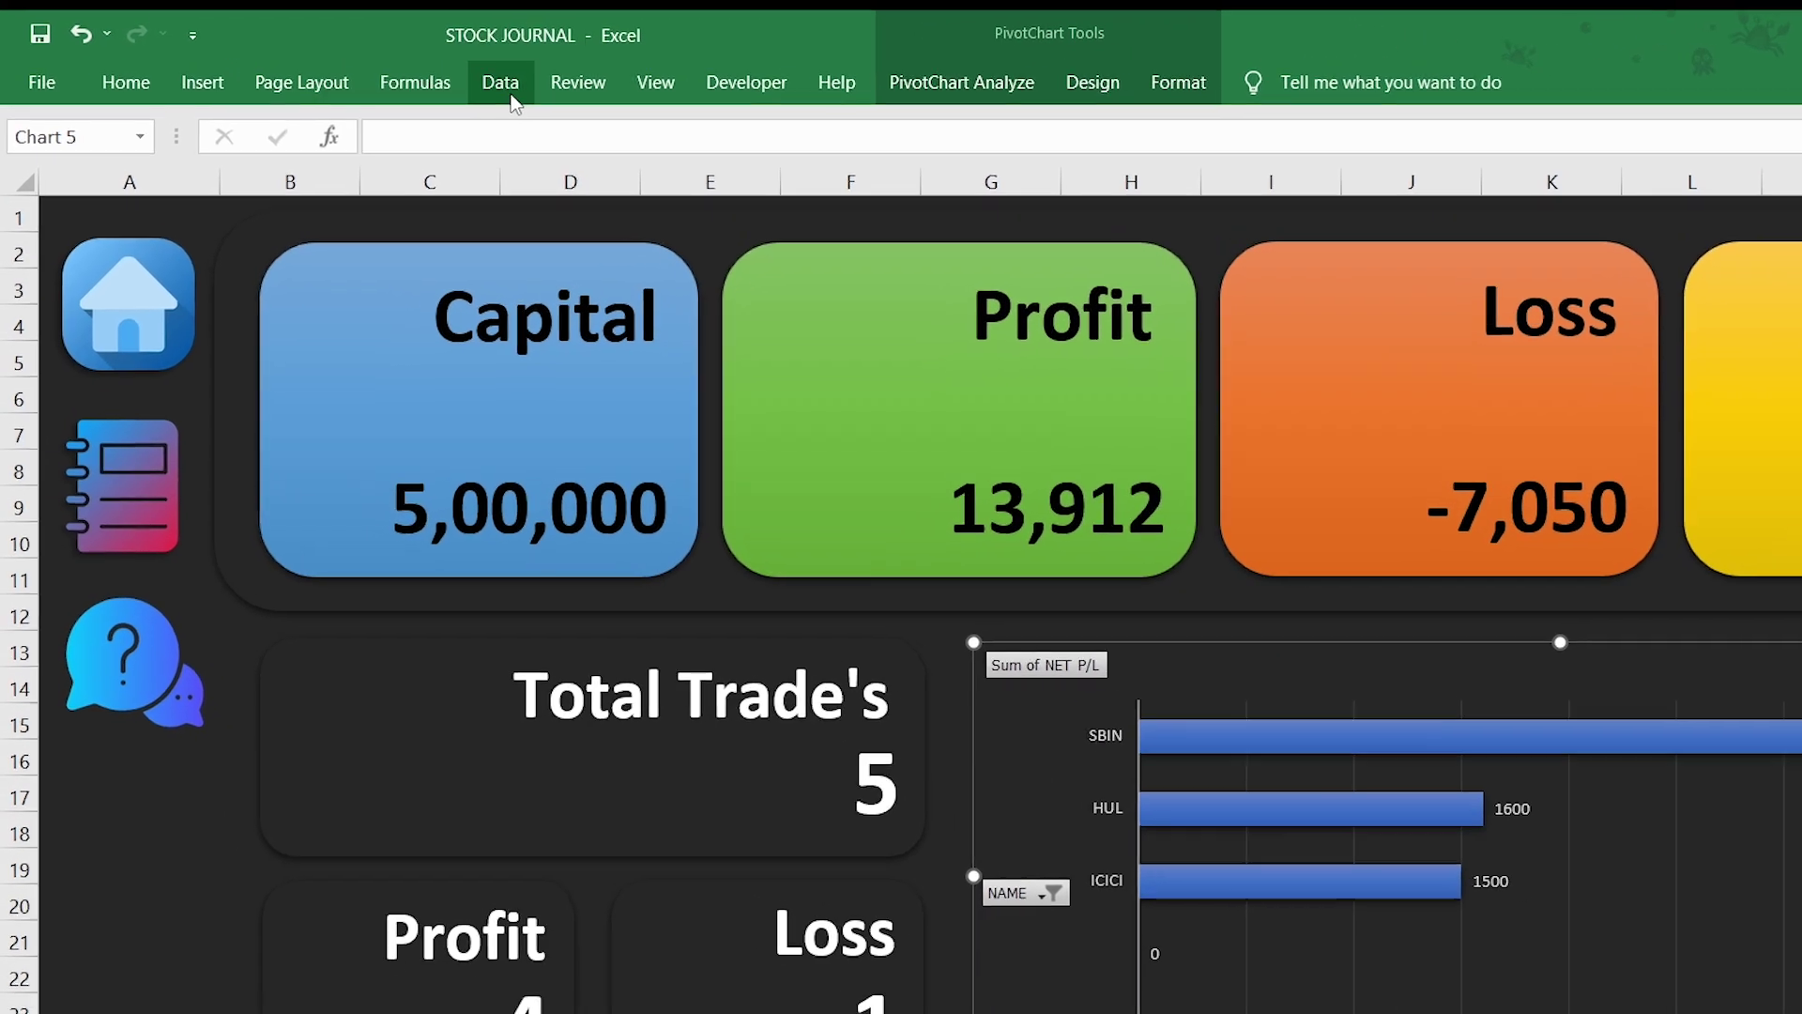
{"action": "left_click", "coordinate": [403, 60]}
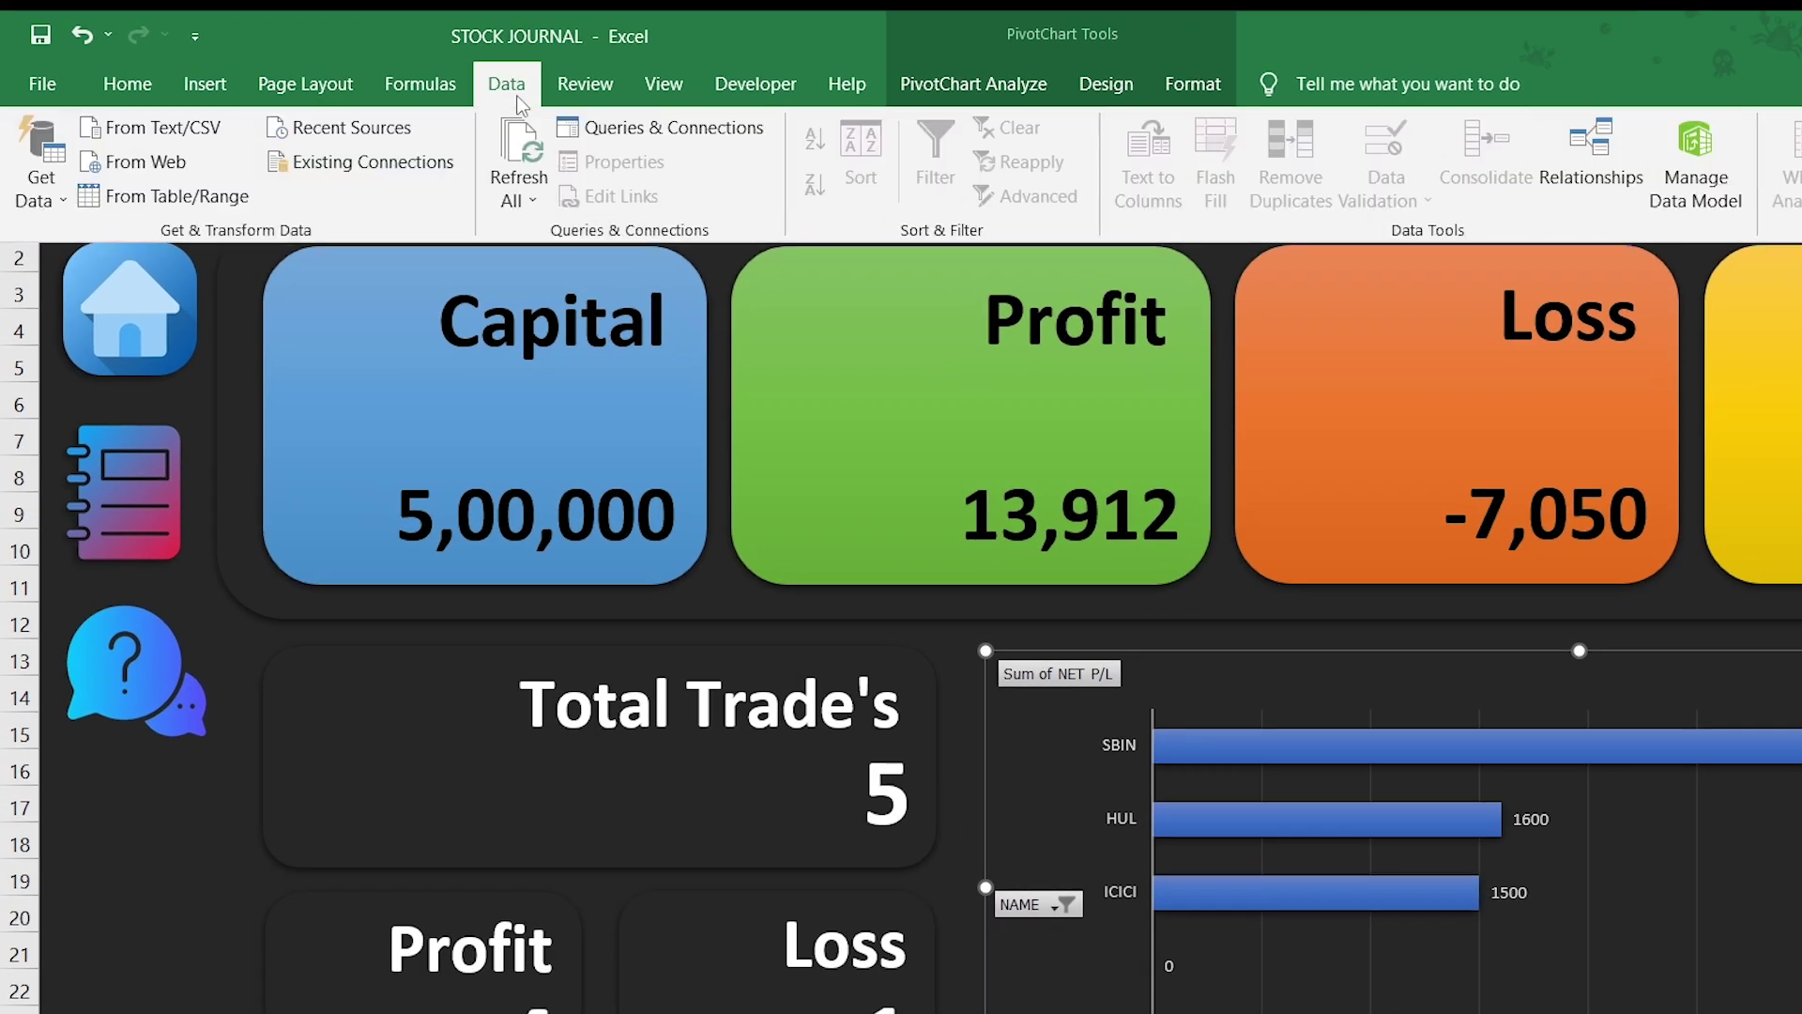
{"action": "left_click", "coordinate": [512, 169]}
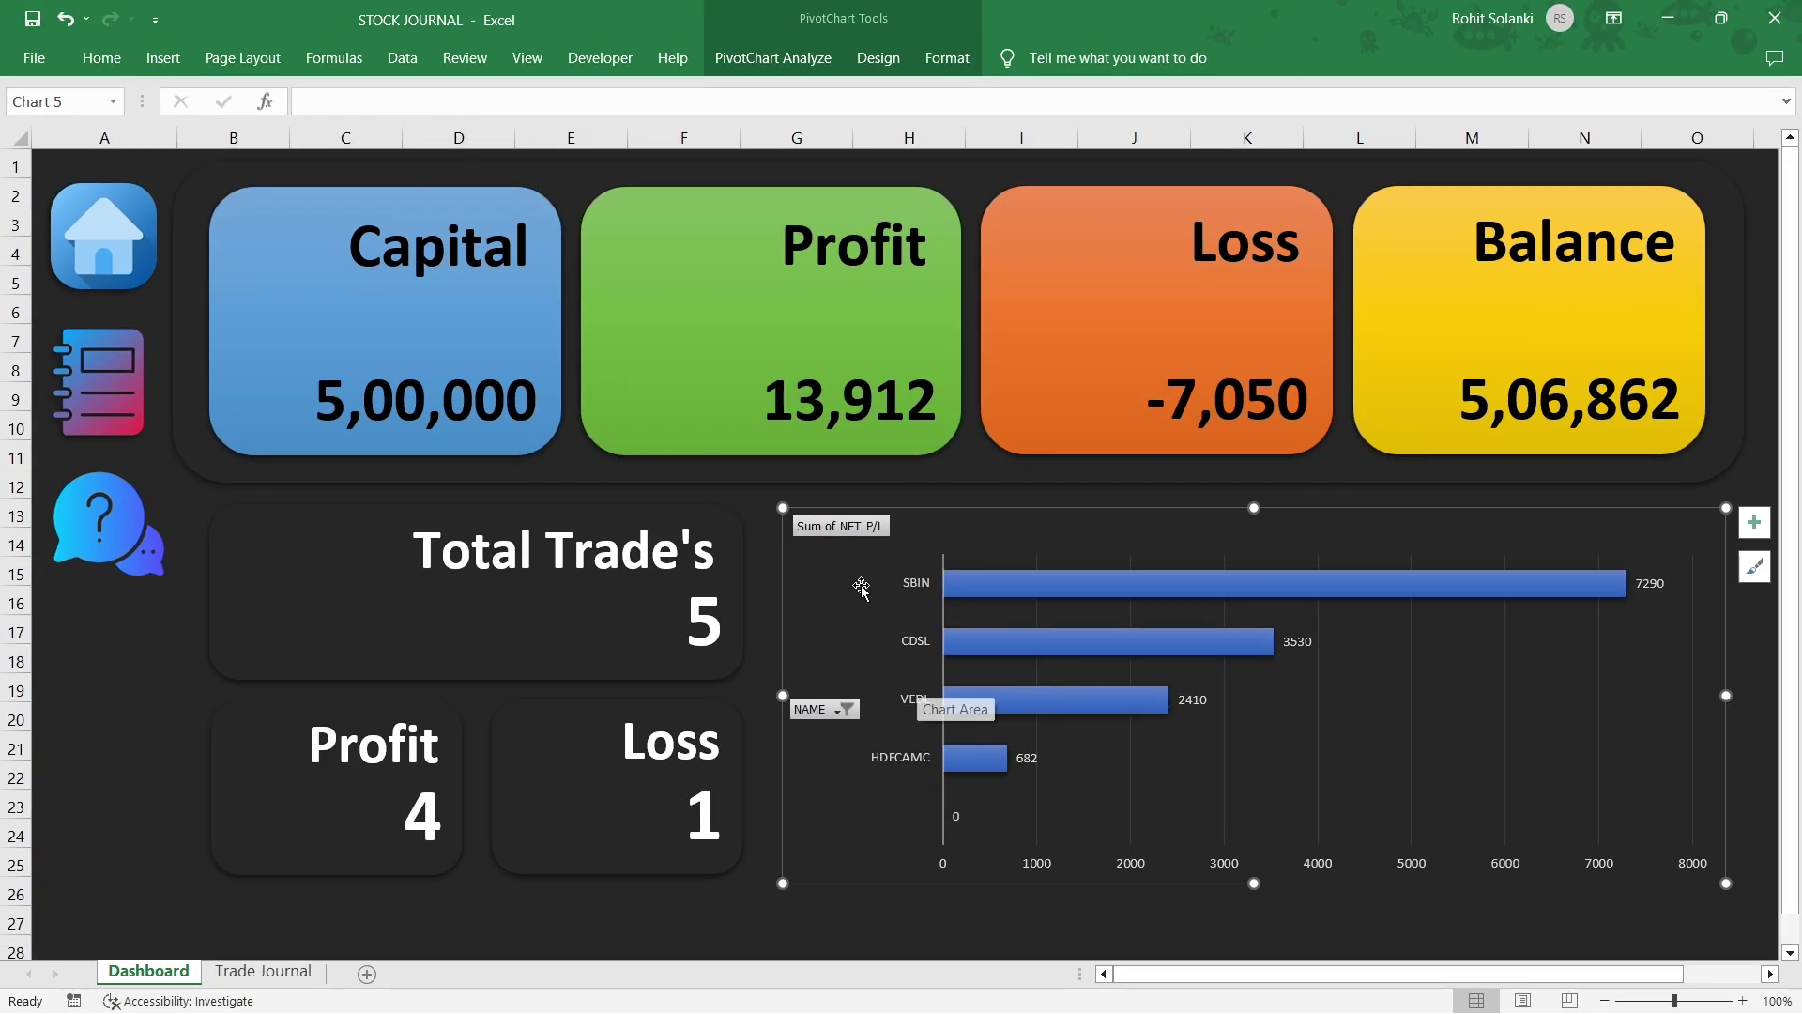
{"action": "key", "text": "Escape"}
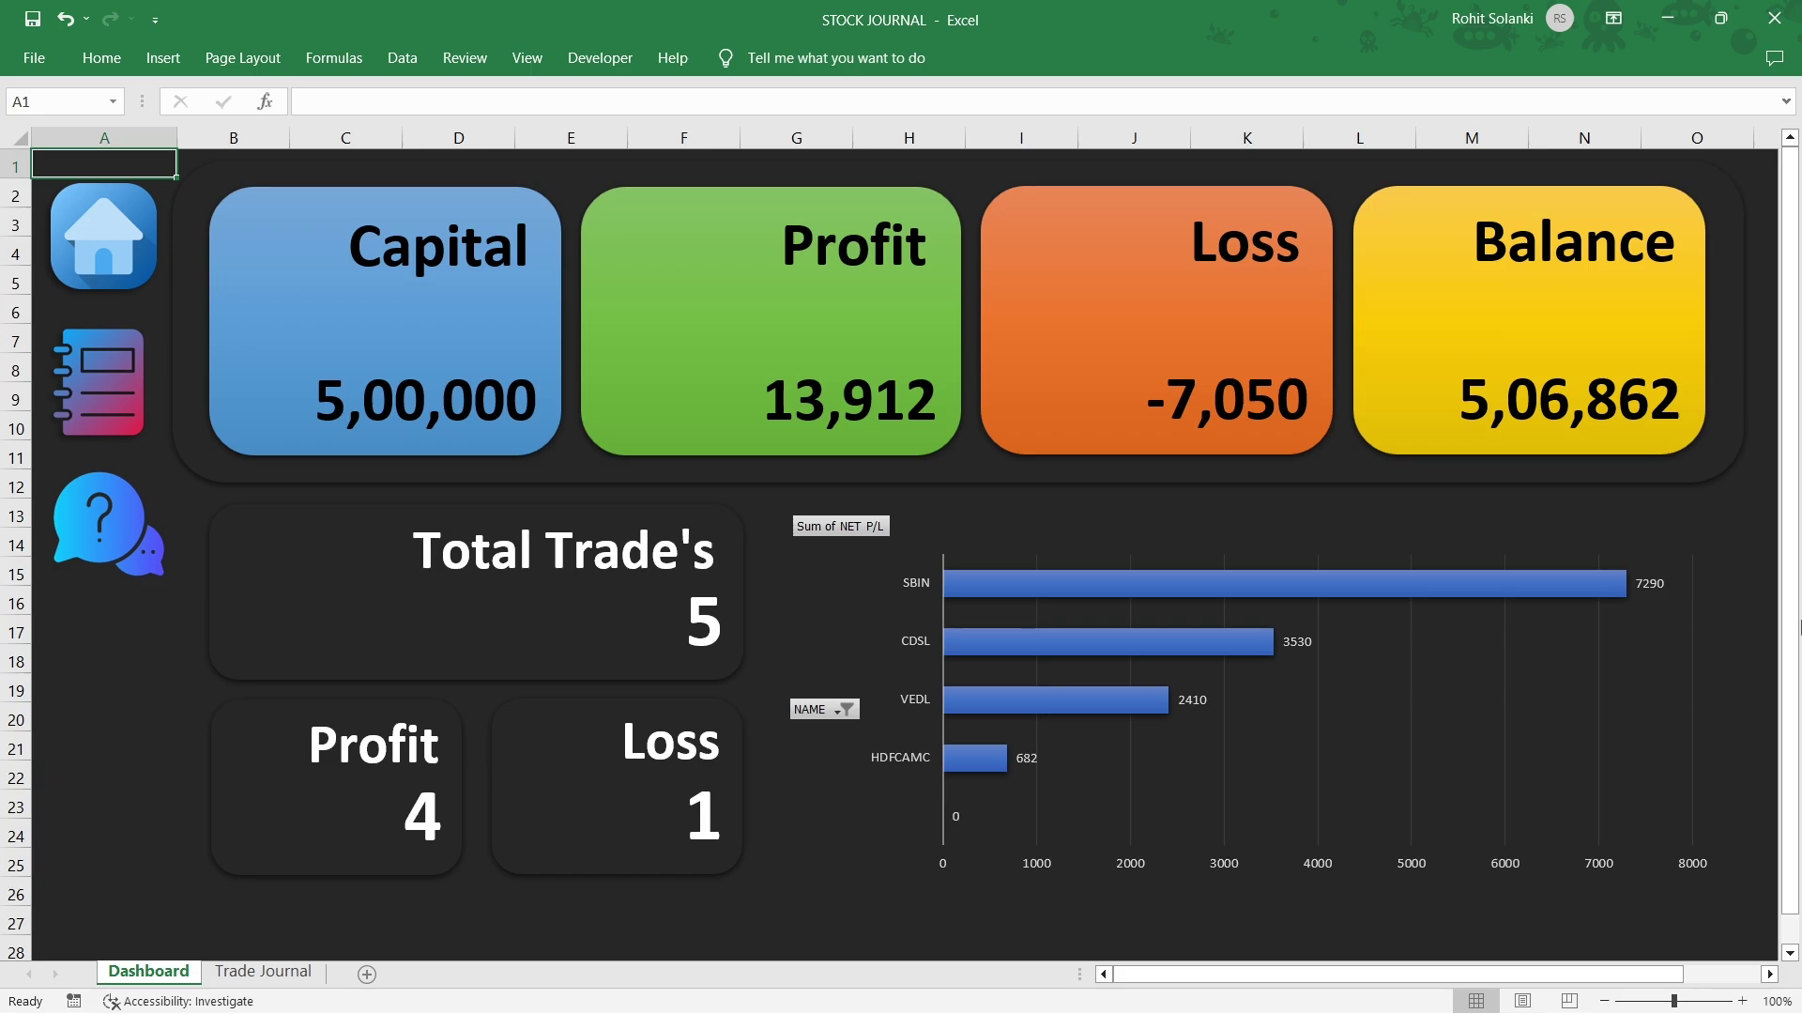
{"action": "left_click", "coordinate": [101, 399]}
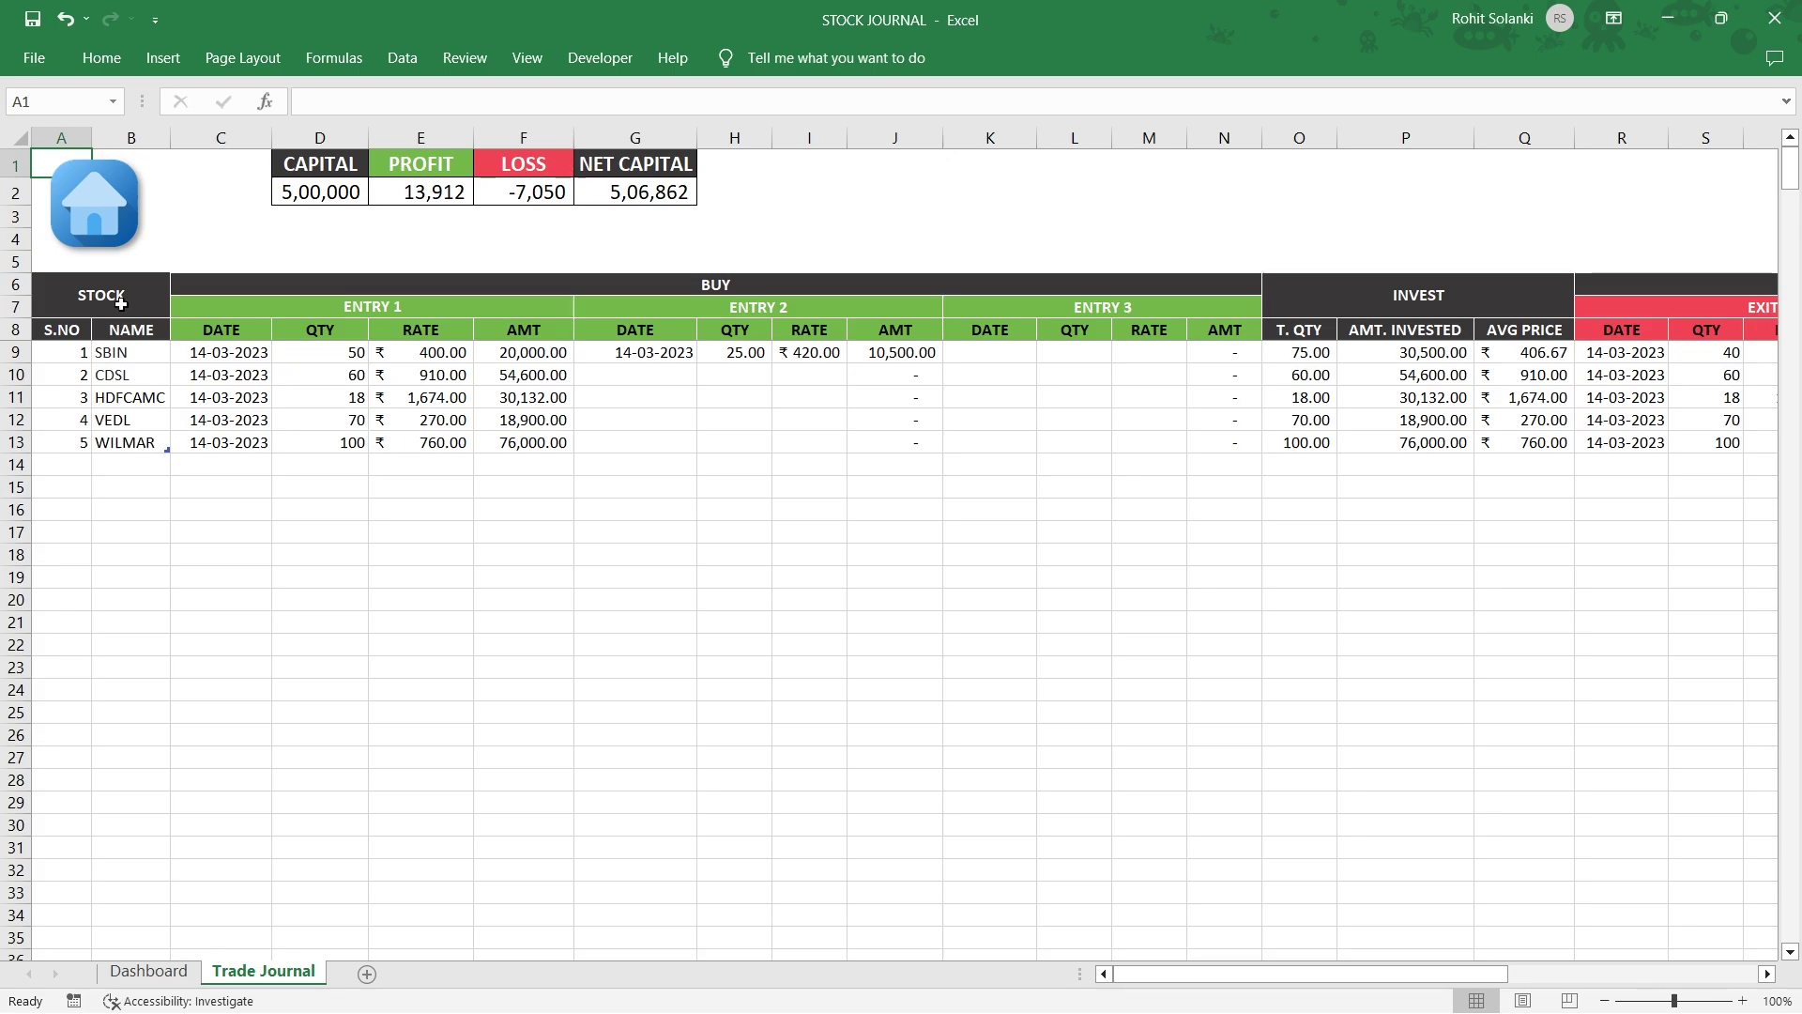
{"action": "left_click", "coordinate": [94, 216]}
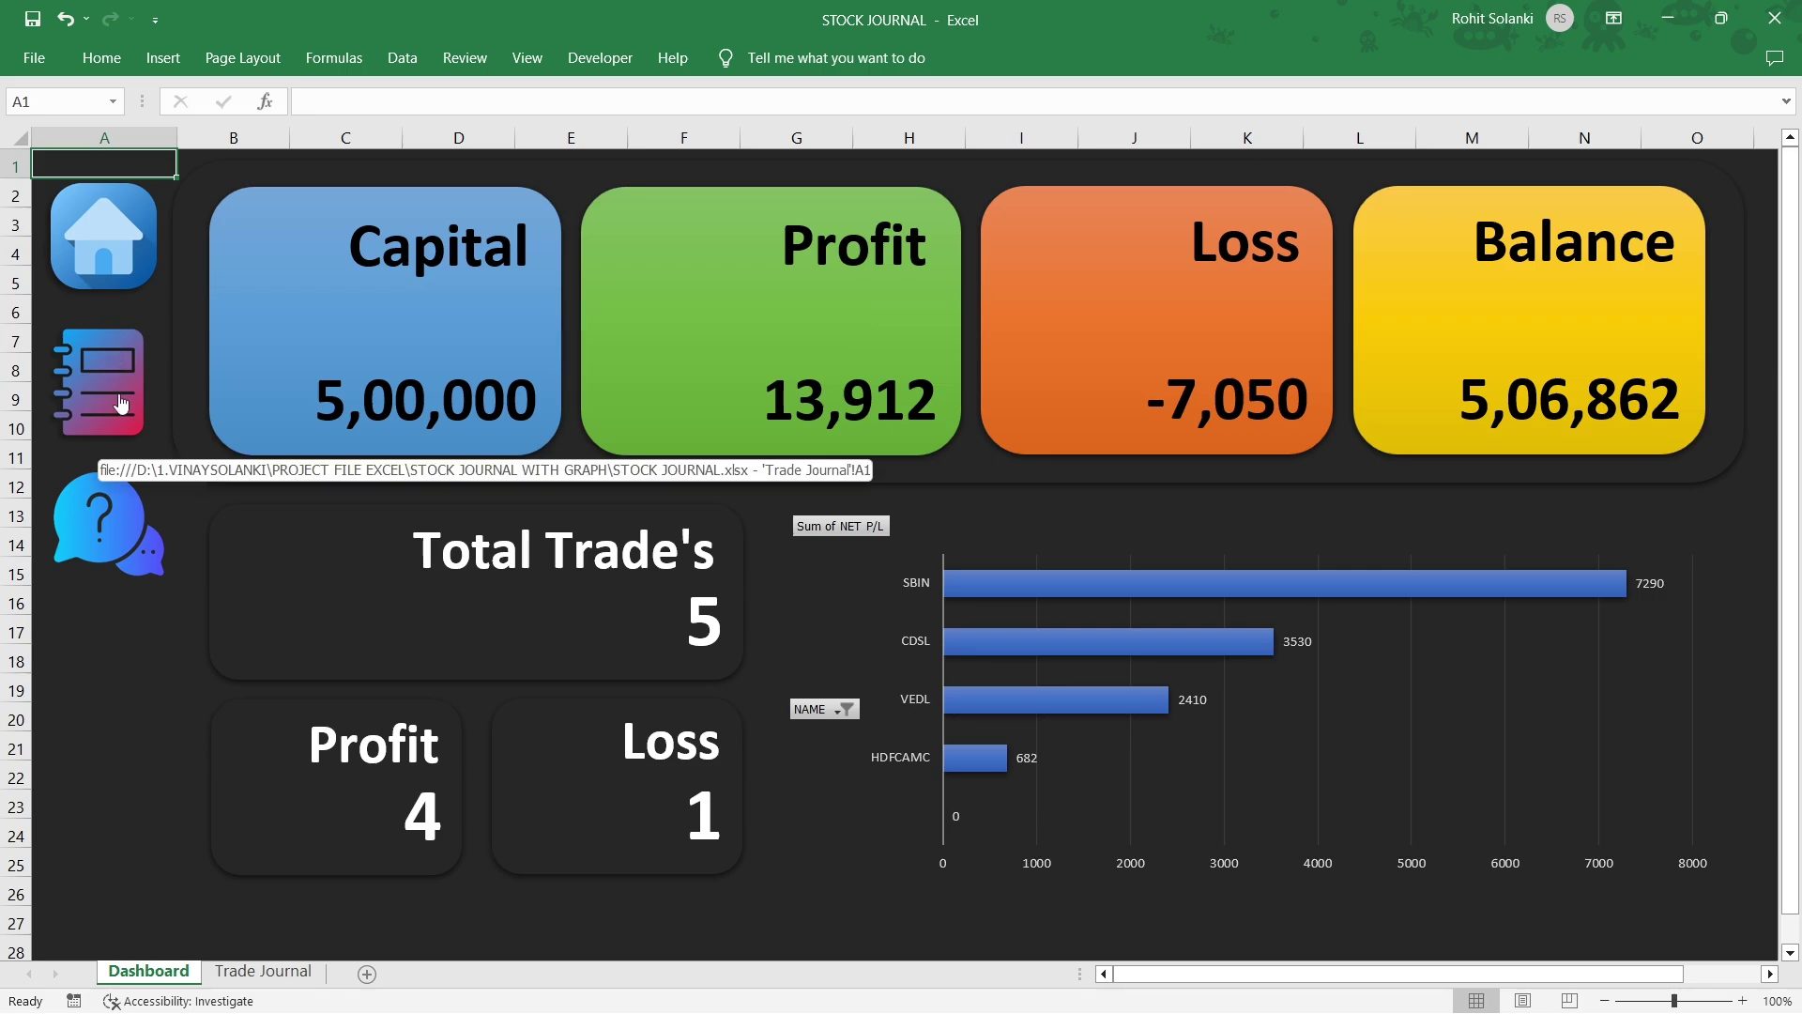
{"action": "left_click", "coordinate": [113, 558]}
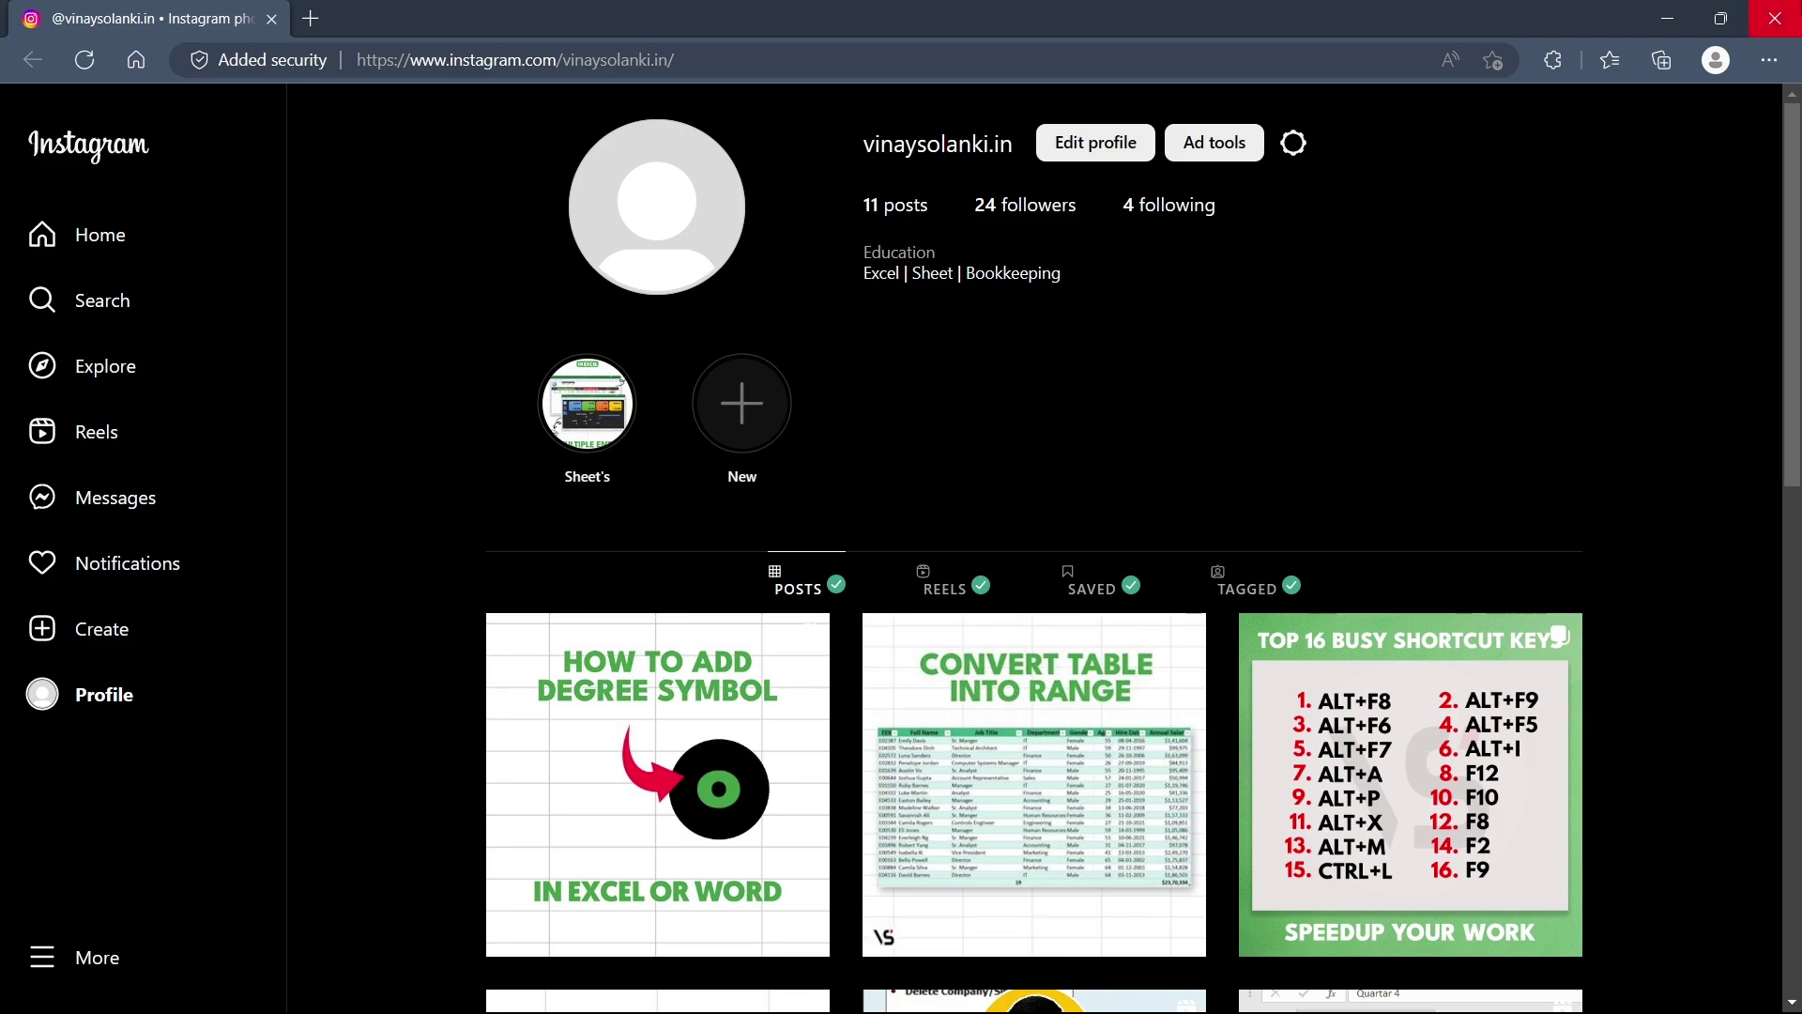
{"action": "left_click", "coordinate": [1775, 18]}
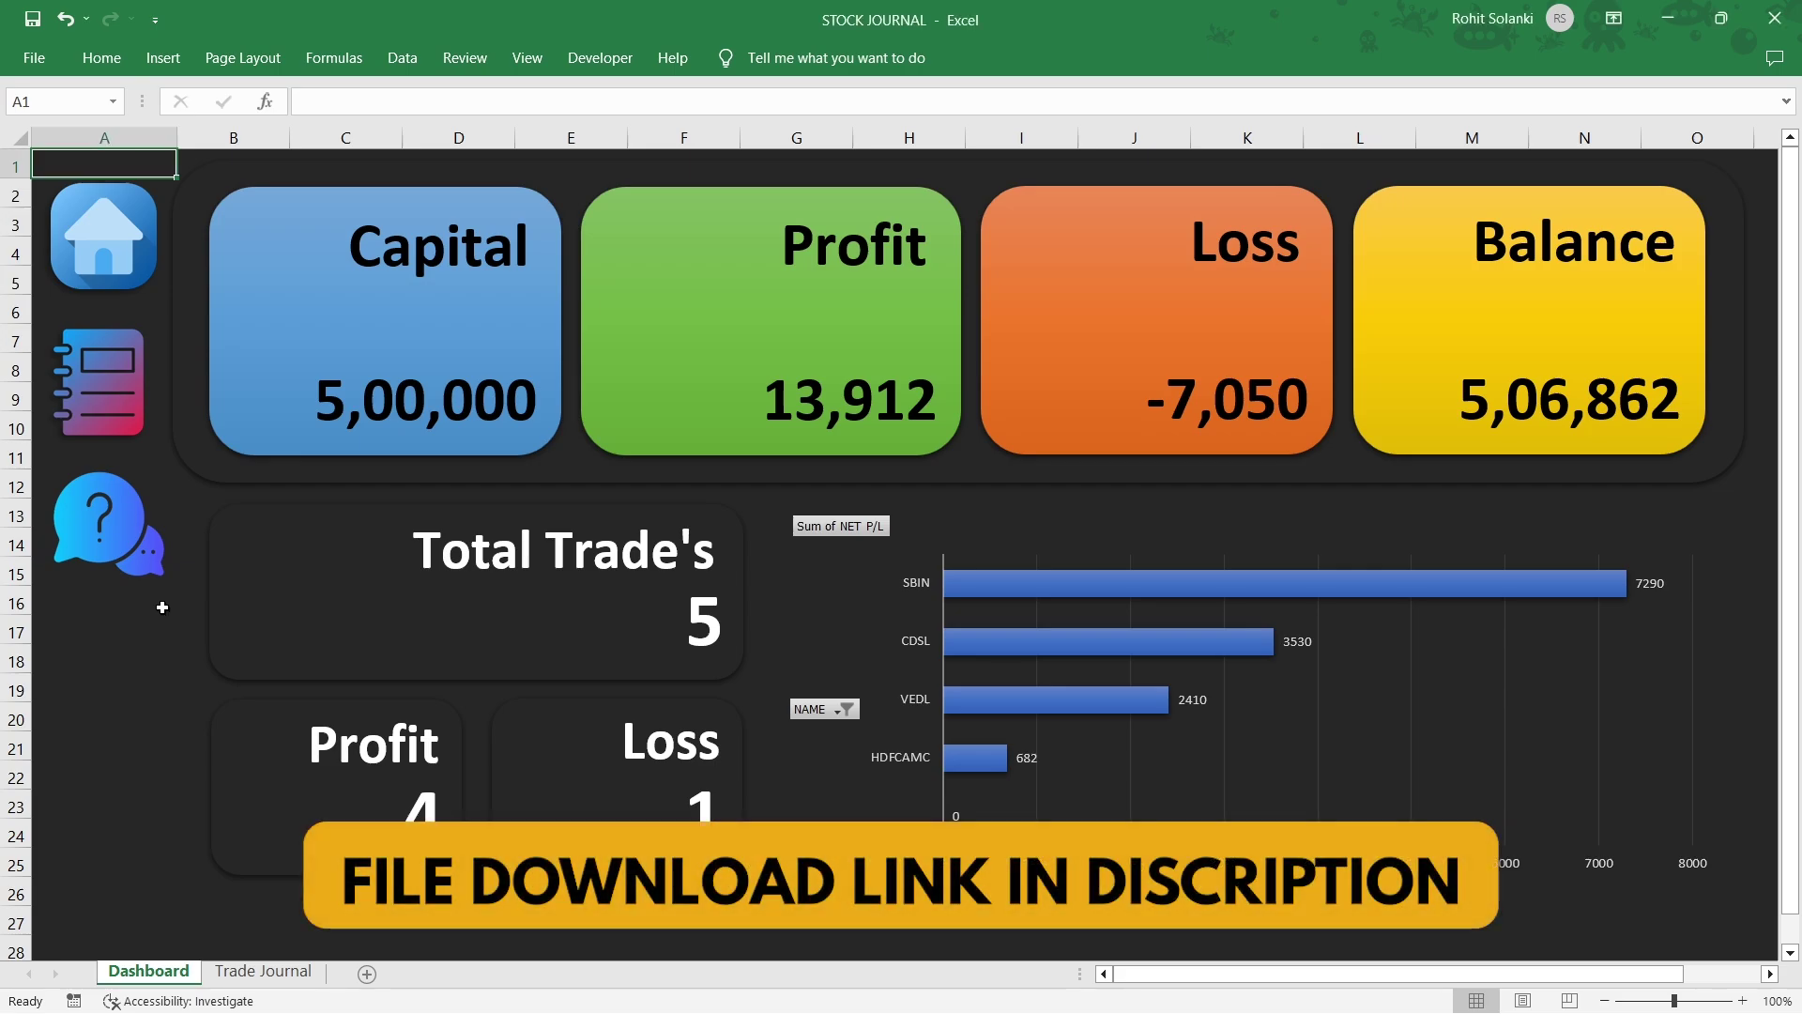